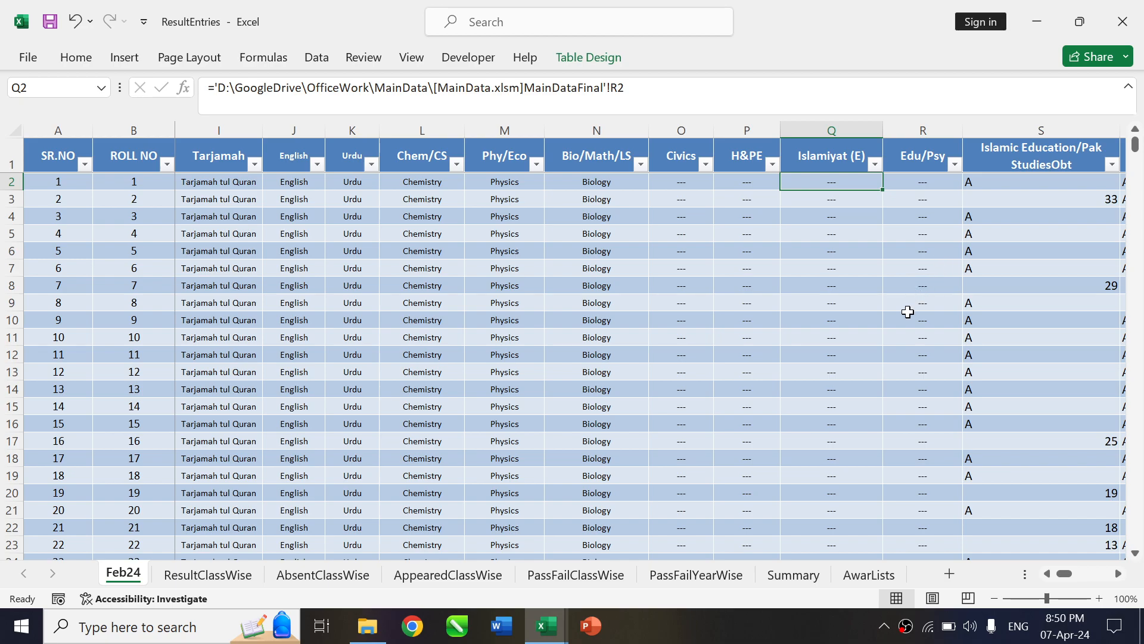
# Switch to the Sum workbook and examine which subject cells in columns B to E are filled or blank for the roll numbers
pyautogui.hotkey('alt', 'Tab')
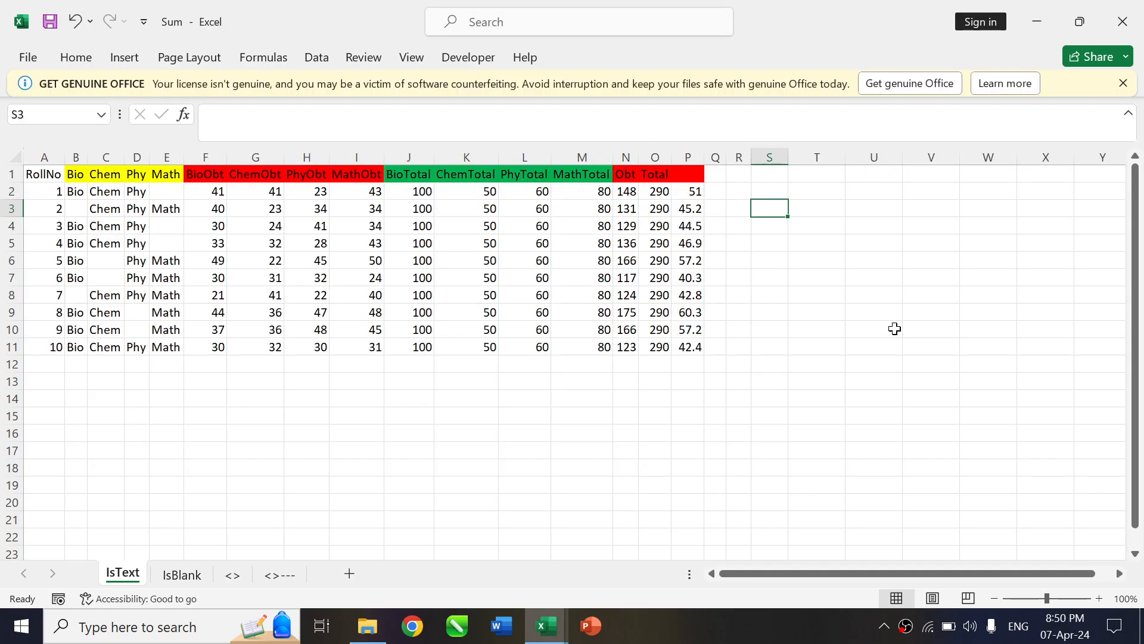
pyautogui.click(84, 192)
pyautogui.moveTo(83, 192); pyautogui.dragTo(159, 194)
pyautogui.click(158, 194)
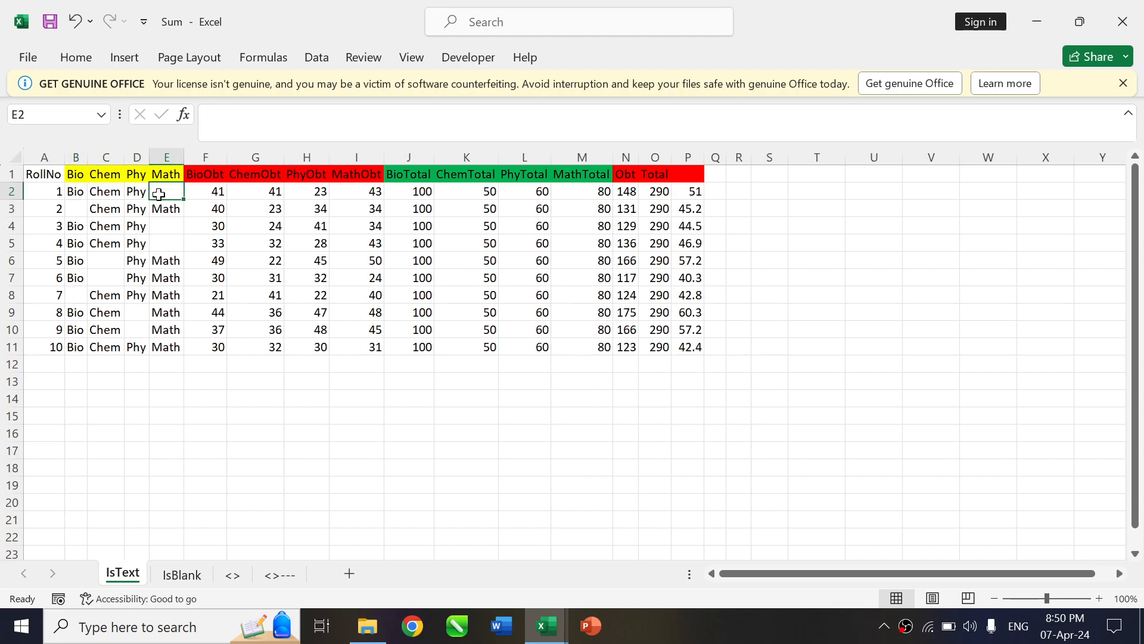
pyautogui.press('Down')
pyautogui.press('Left')
pyautogui.press('Left')
pyautogui.press('Left')
pyautogui.press('Down')
pyautogui.press('Down')
pyautogui.press('Right')
pyautogui.press('Right')
pyautogui.press('Right')
pyautogui.press('Up')
pyautogui.press('Down')
pyautogui.press('Down')
pyautogui.press('Up')
pyautogui.press('Up')
pyautogui.press('Up')
pyautogui.press('Up')
pyautogui.press('Up')
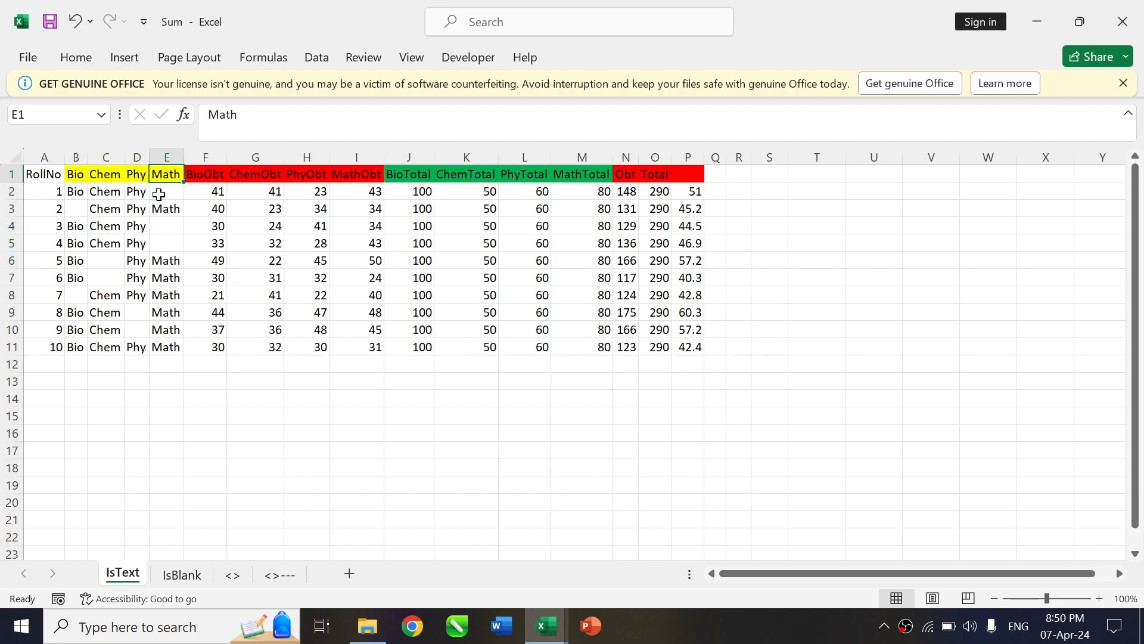
# Examine the obtained marks, subject totals, and the existing Obt and percentage formulas in row 2
pyautogui.press('Right')
pyautogui.press('Down')
pyautogui.press('Right')
pyautogui.press('Right')
pyautogui.press('Right')
pyautogui.press('Left')
pyautogui.press('Right')
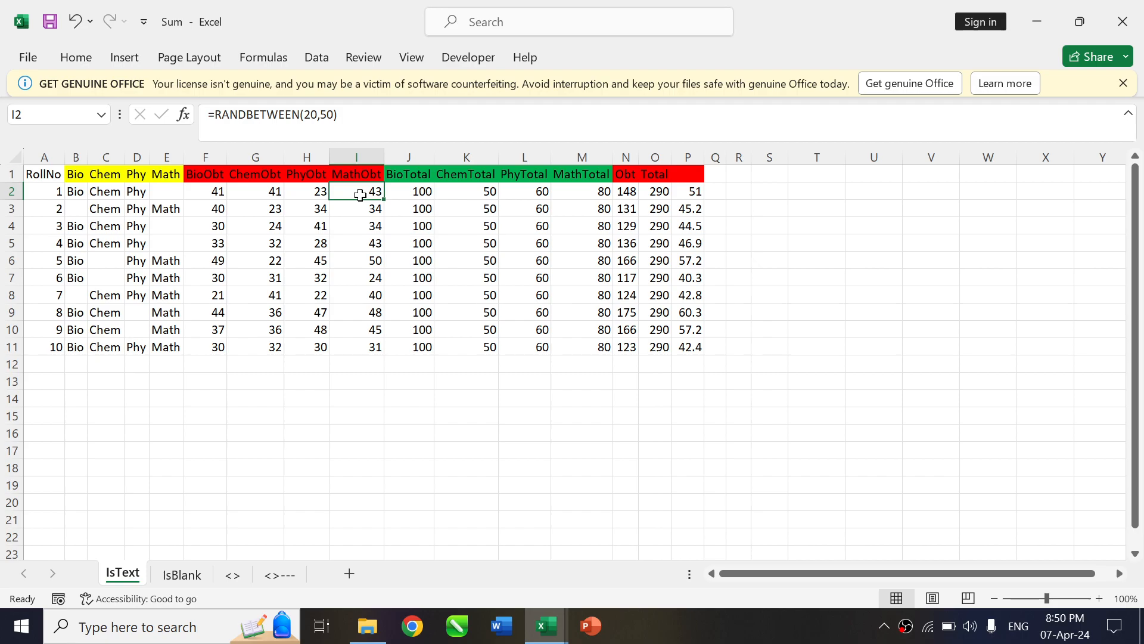
pyautogui.moveTo(417, 192); pyautogui.dragTo(568, 192)
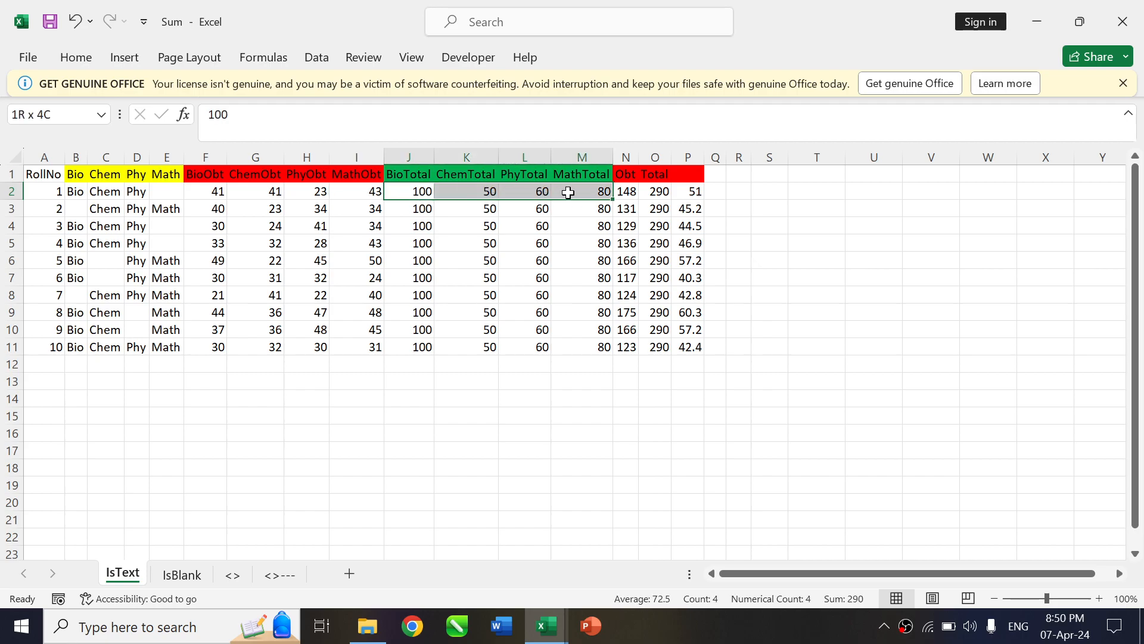
pyautogui.click(631, 192)
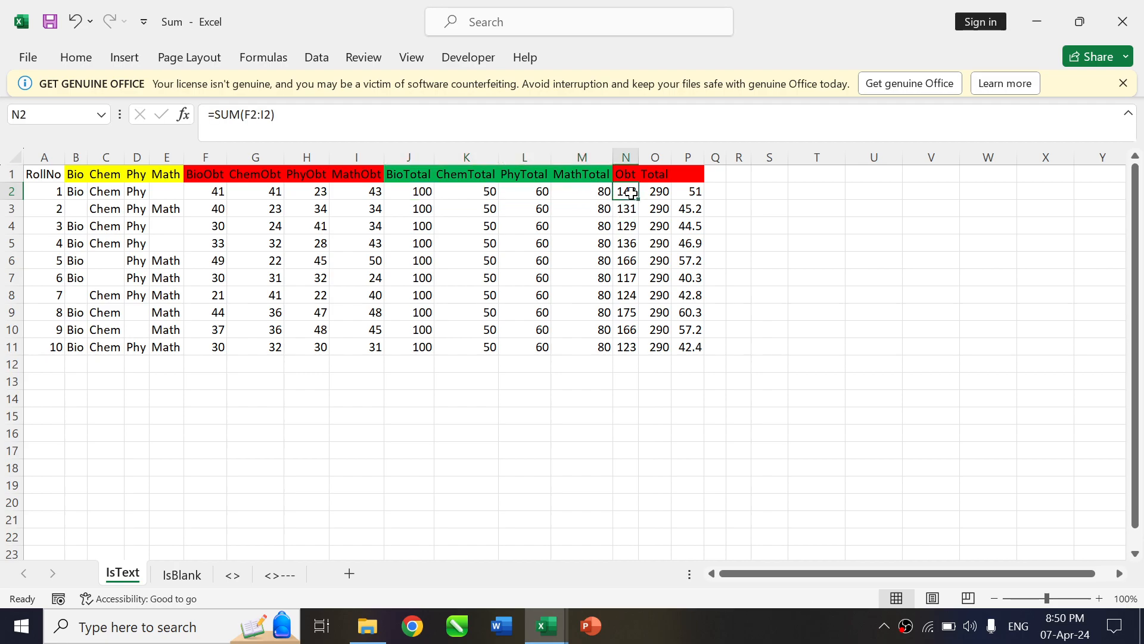
pyautogui.click(697, 193)
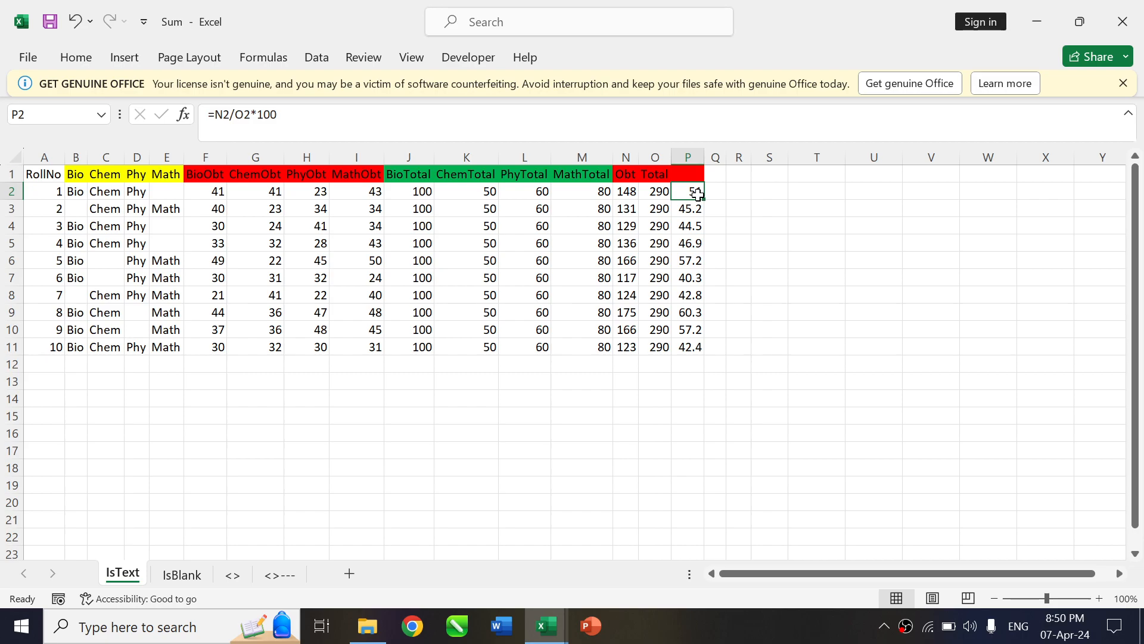
# Enter =ISTEXT(B2:E2) in cell R2 to test which subject cells of the first row contain text
pyautogui.press('Right')
pyautogui.press('Right')
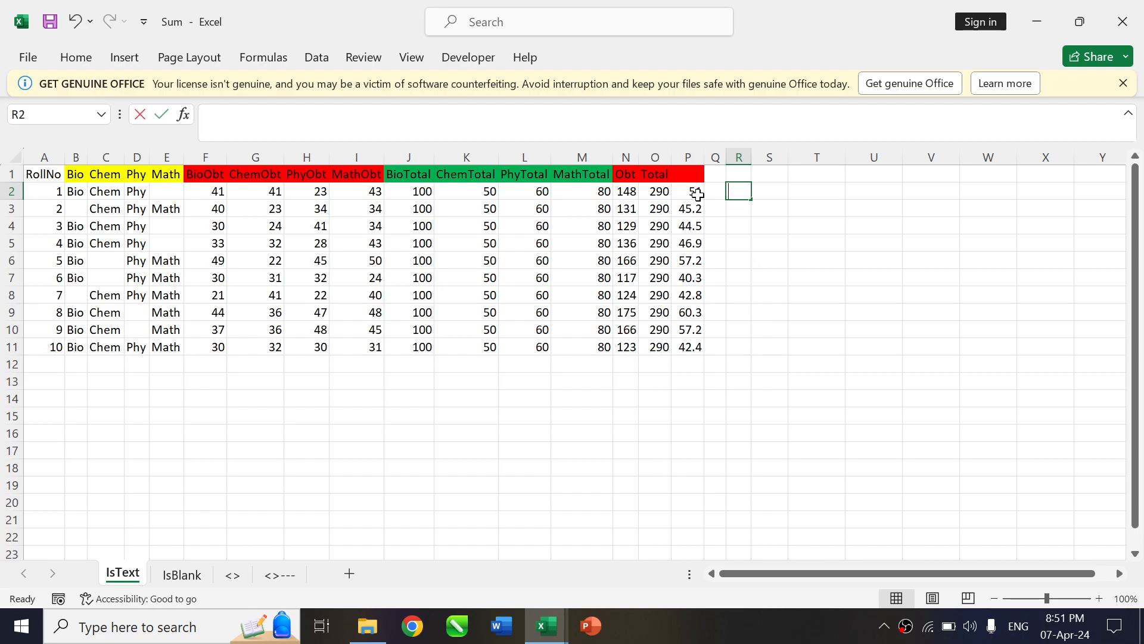
pyautogui.write('=istex')
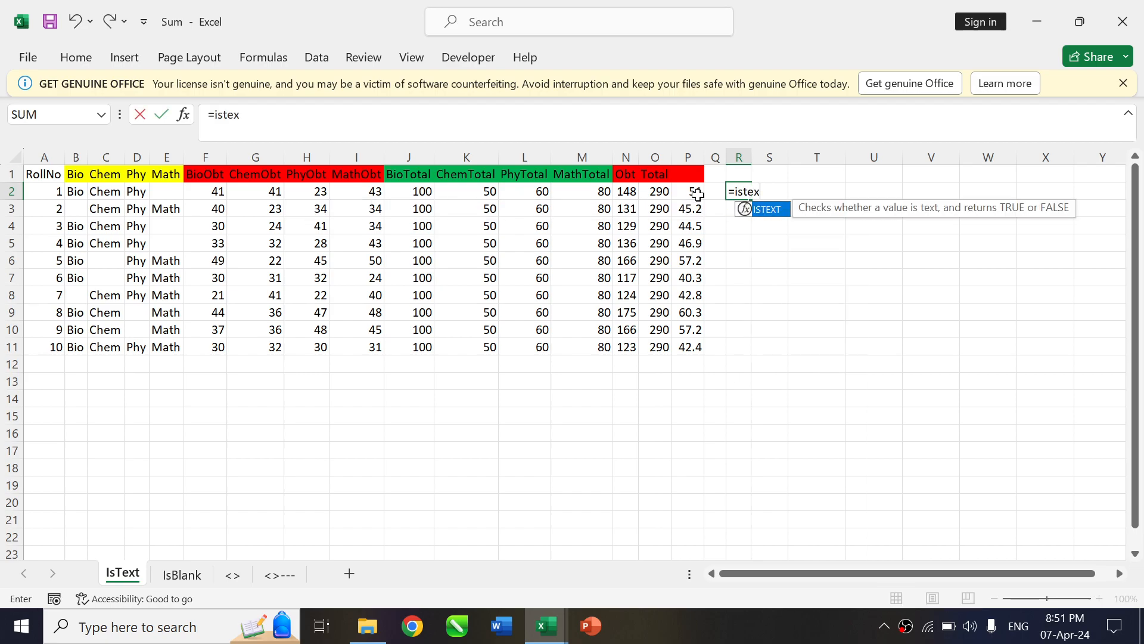
pyautogui.press('Tab')
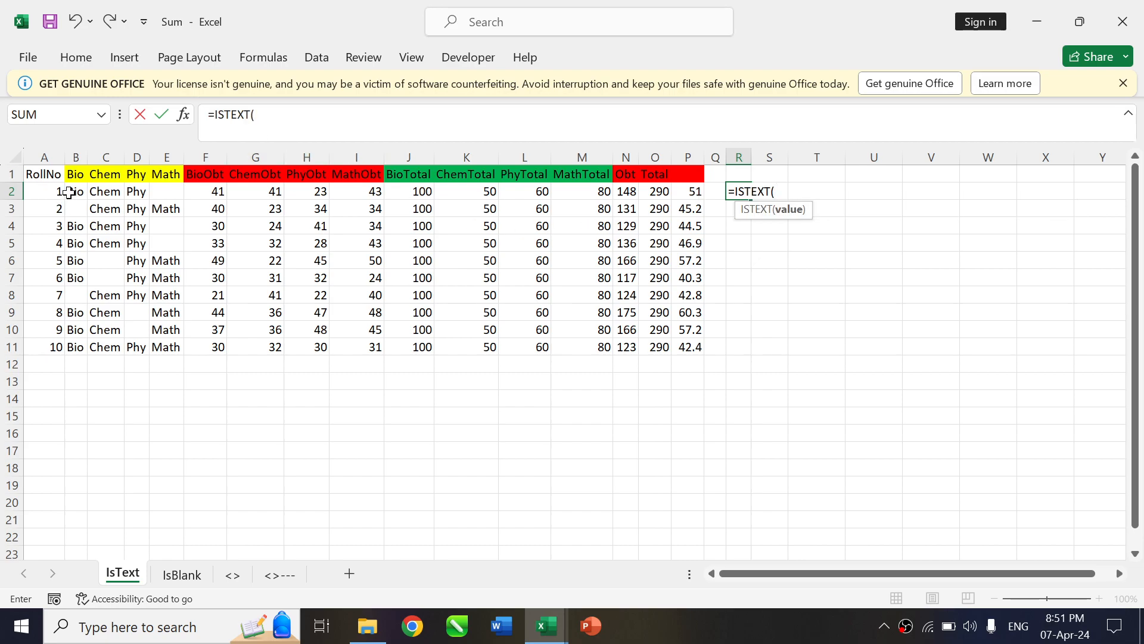
pyautogui.moveTo(69, 192); pyautogui.dragTo(161, 190)
pyautogui.press('Return')
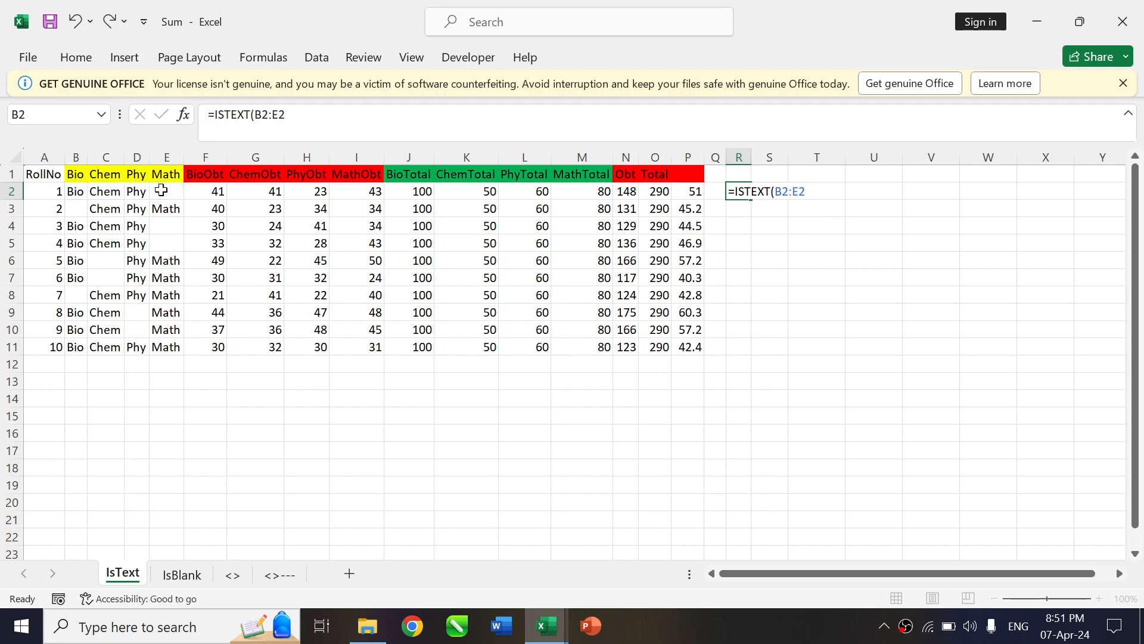
pyautogui.press('Up')
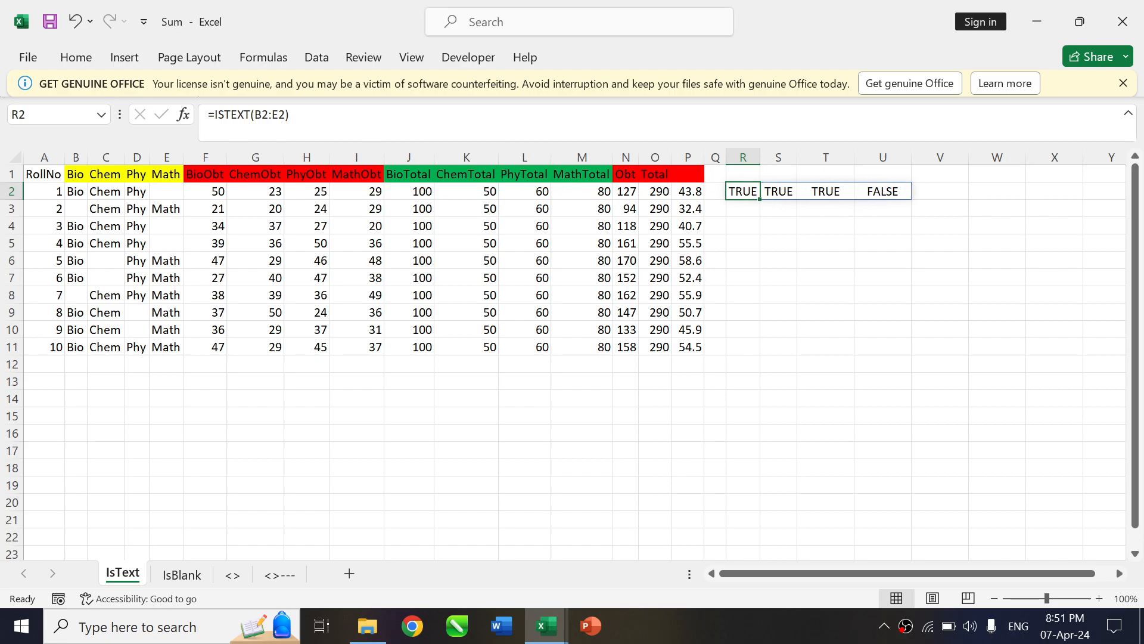
# Put a double minus before ISTEXT in R2, making it =--ISTEXT(B2:E2), and fill the formula down to R11
pyautogui.click(215, 115)
pyautogui.write('-')
pyautogui.press('Return')
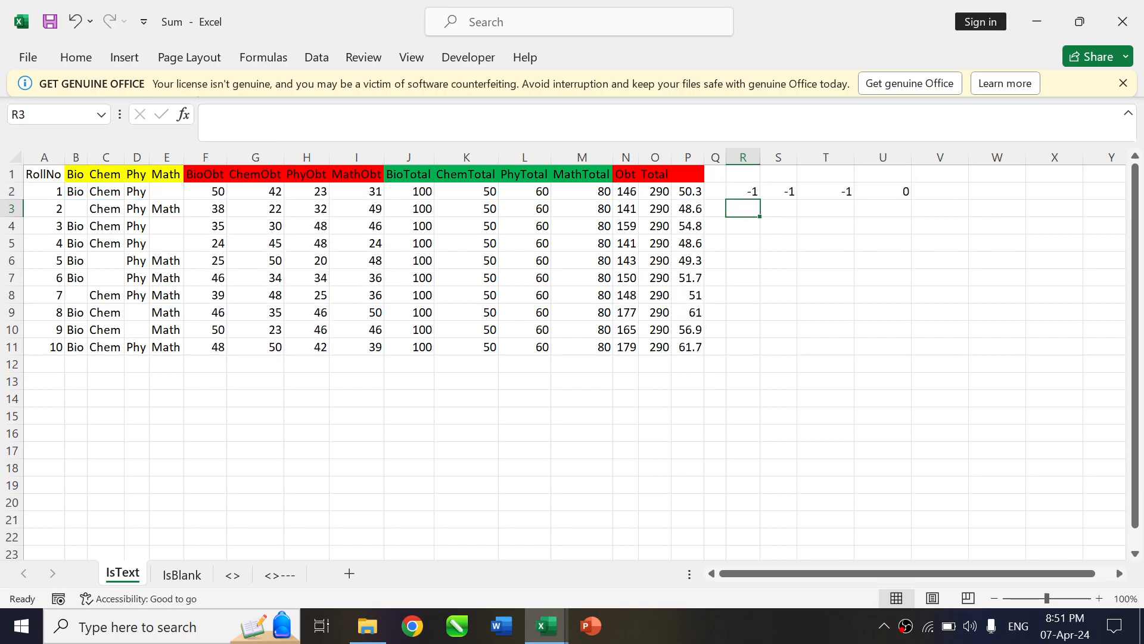
pyautogui.press('Up')
pyautogui.click(215, 115)
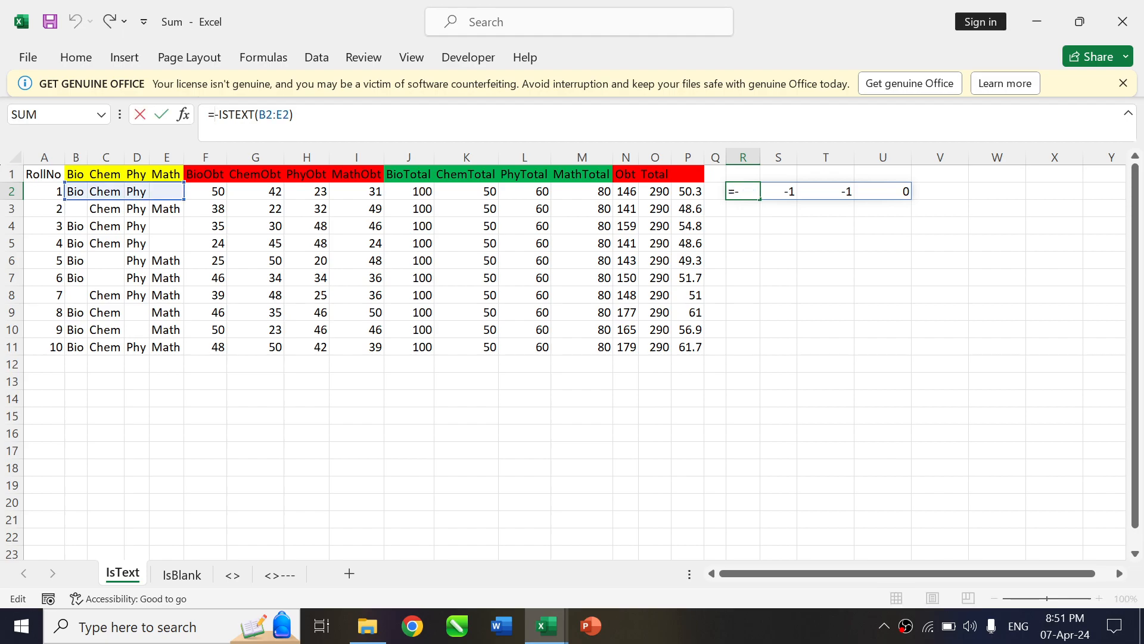
pyautogui.write('-')
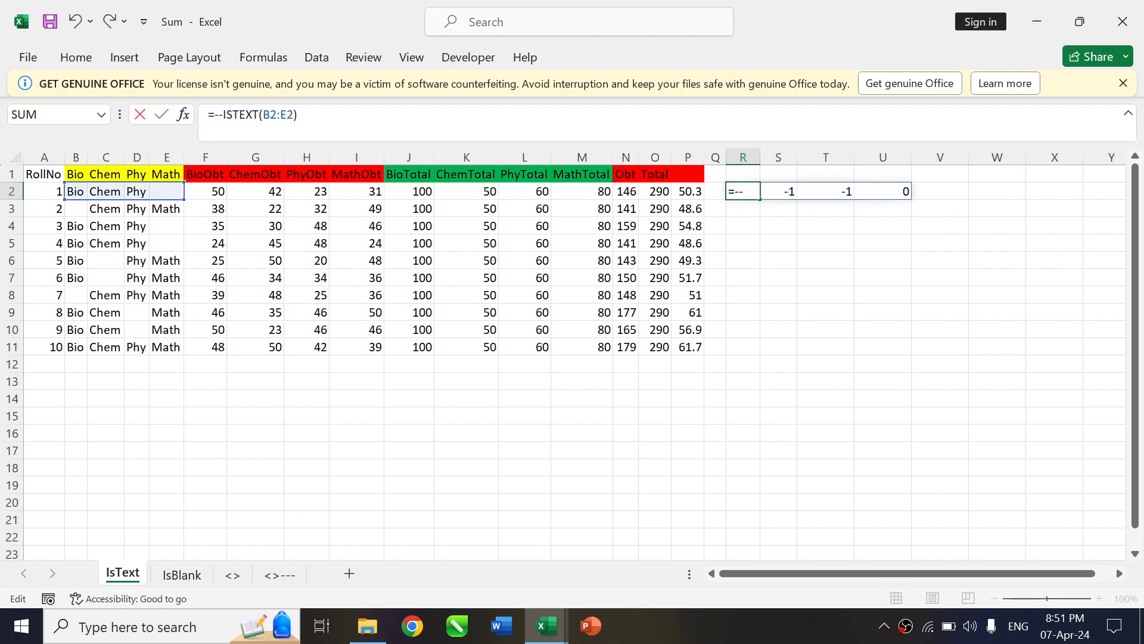
pyautogui.press('Return')
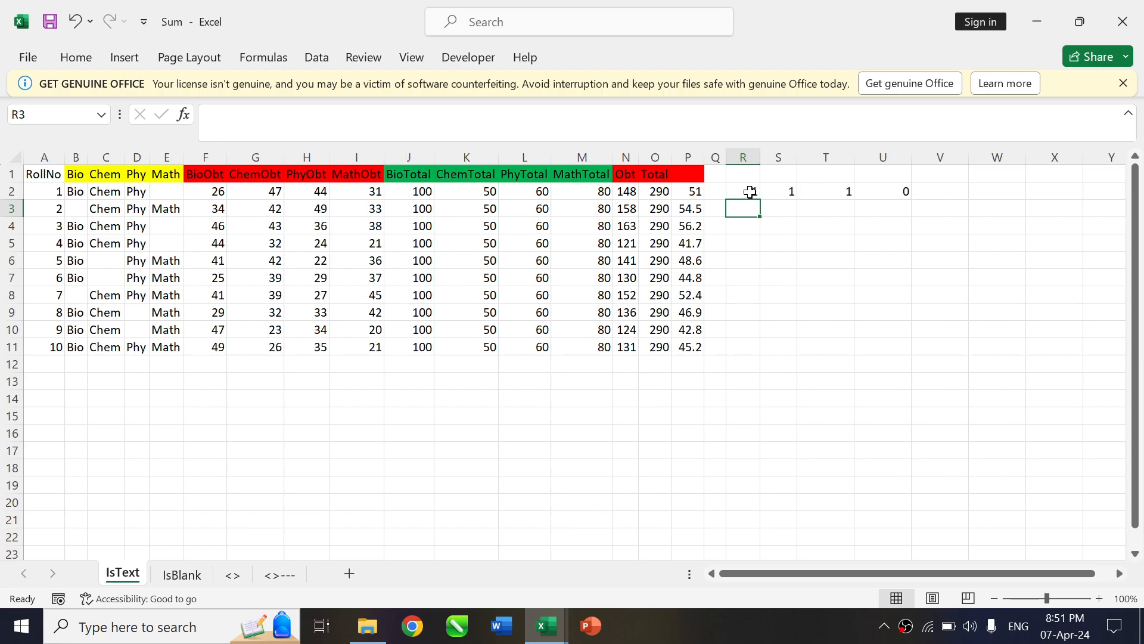
pyautogui.click(749, 192)
pyautogui.moveTo(765, 199); pyautogui.dragTo(762, 353)
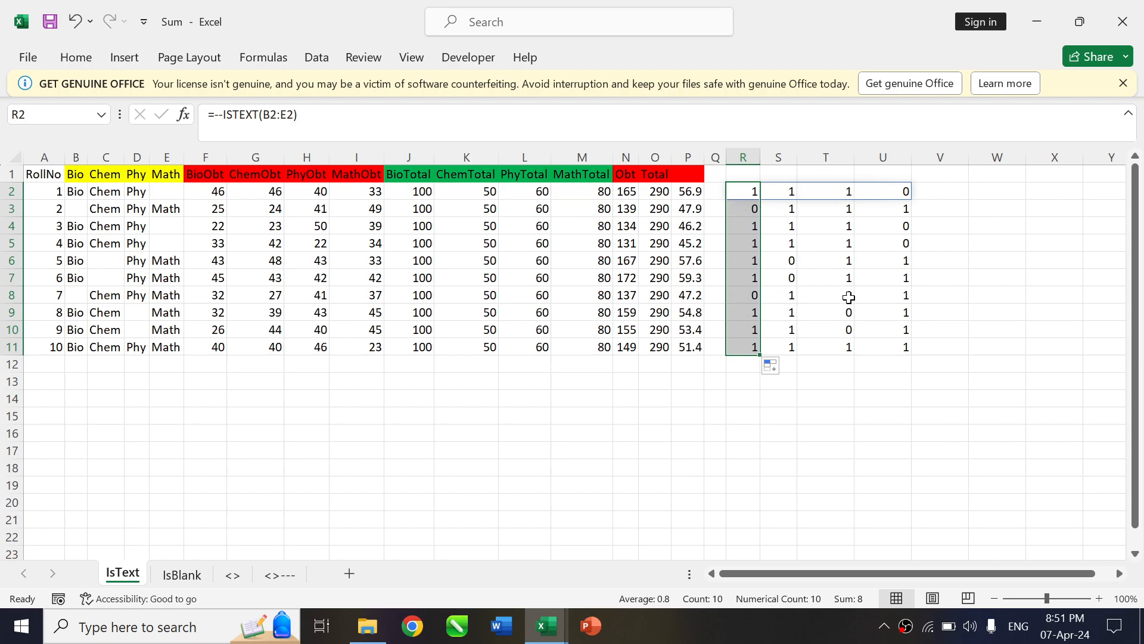
pyautogui.click(851, 328)
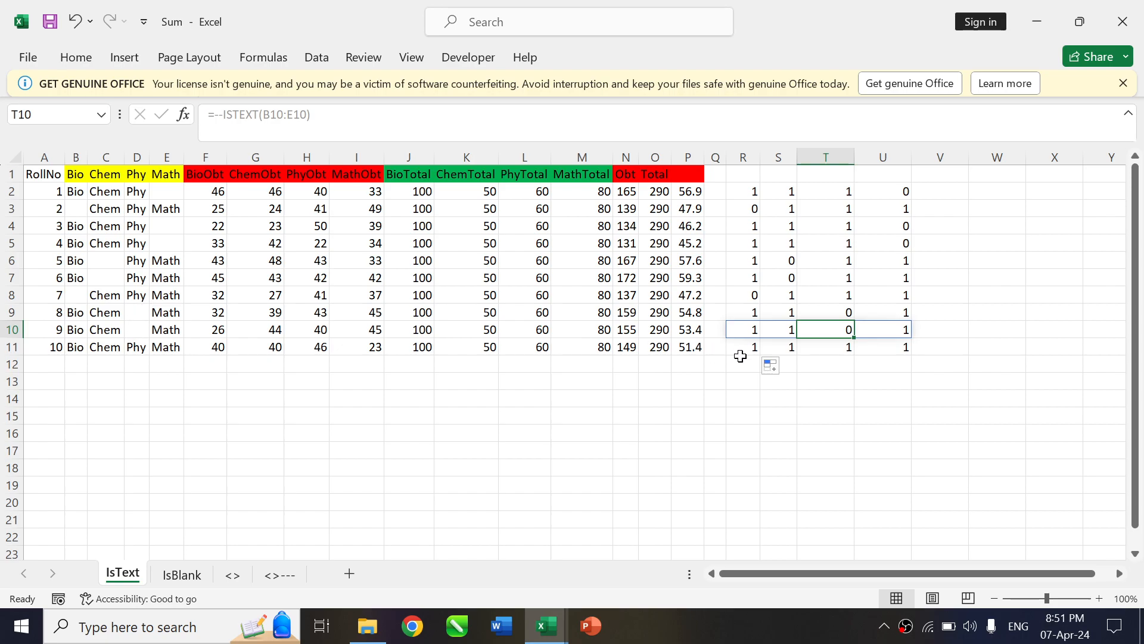
# Multiply the formula in R2 by the obtained marks, making it =--ISTEXT(B2:E2)*(F2:I2), and fill it down to R11
pyautogui.click(740, 190)
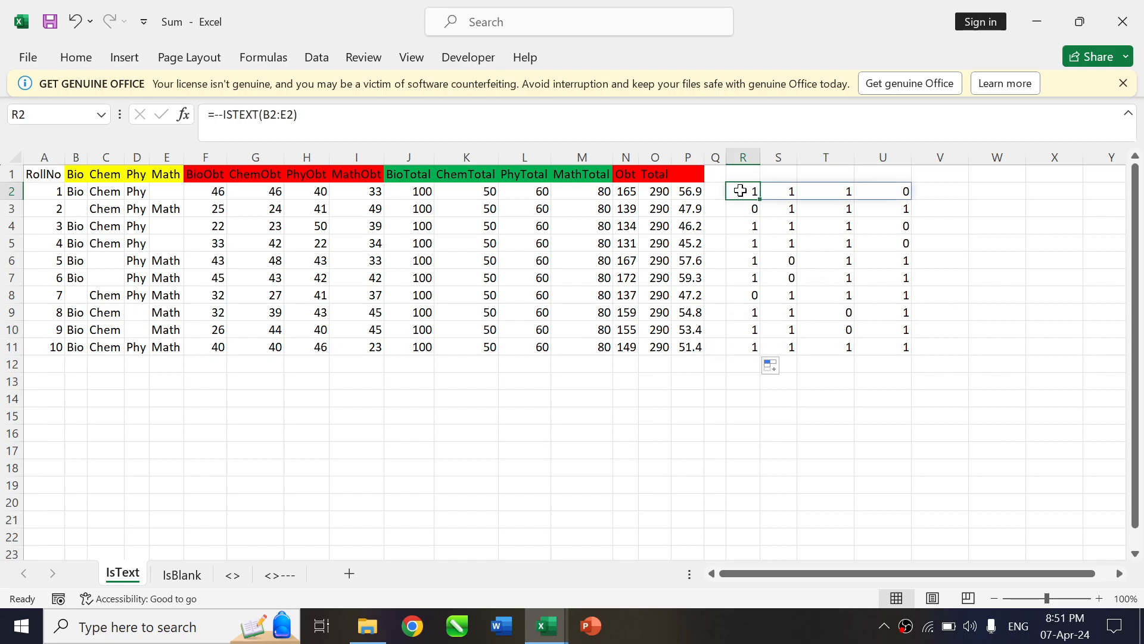
pyautogui.click(384, 135)
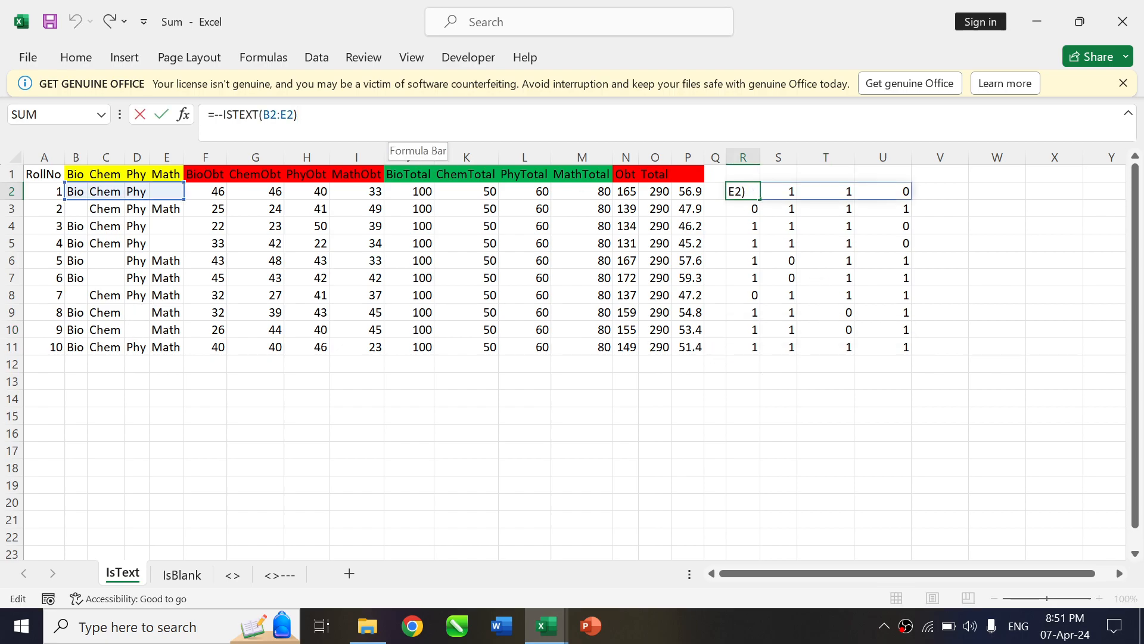
pyautogui.write('*')
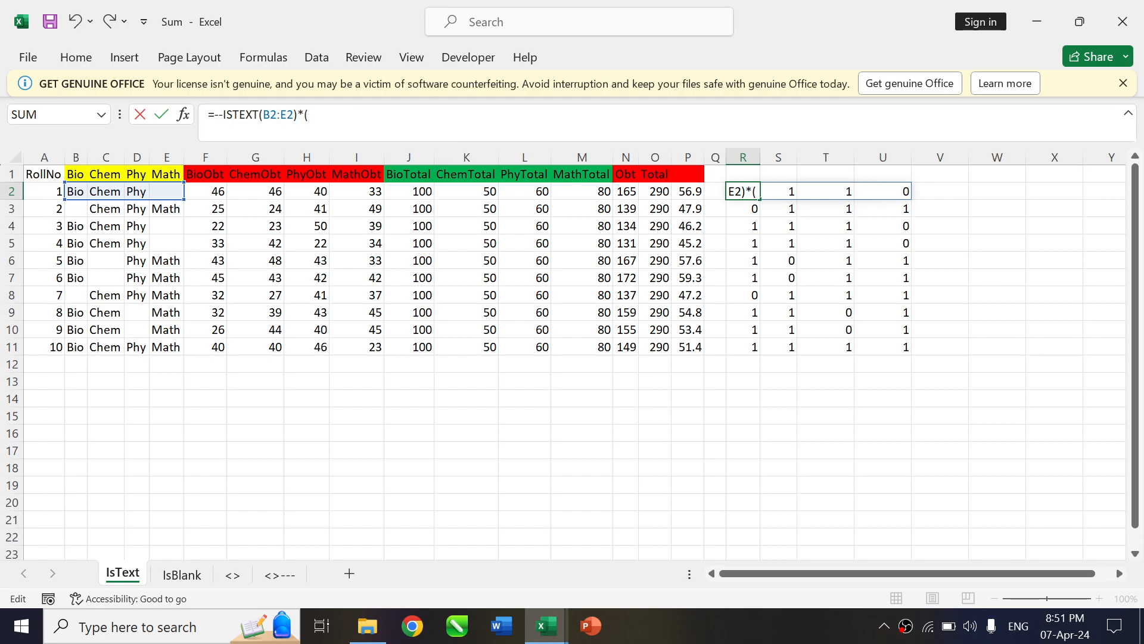
pyautogui.moveTo(204, 191); pyautogui.dragTo(347, 201)
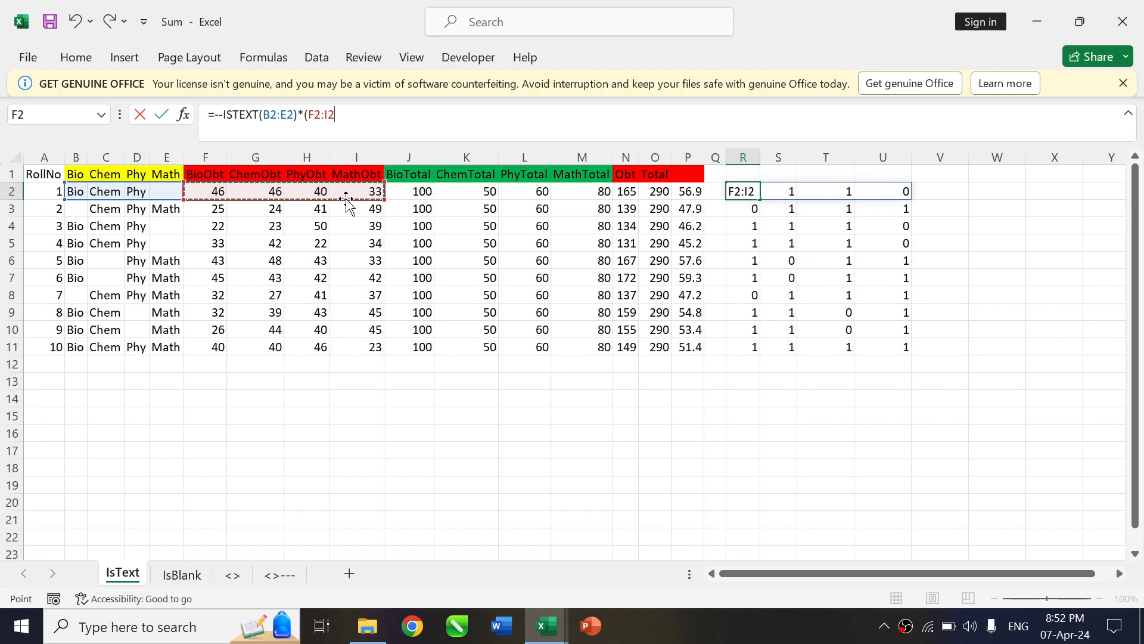
pyautogui.press('Return')
pyautogui.press('Return')
pyautogui.press('Up')
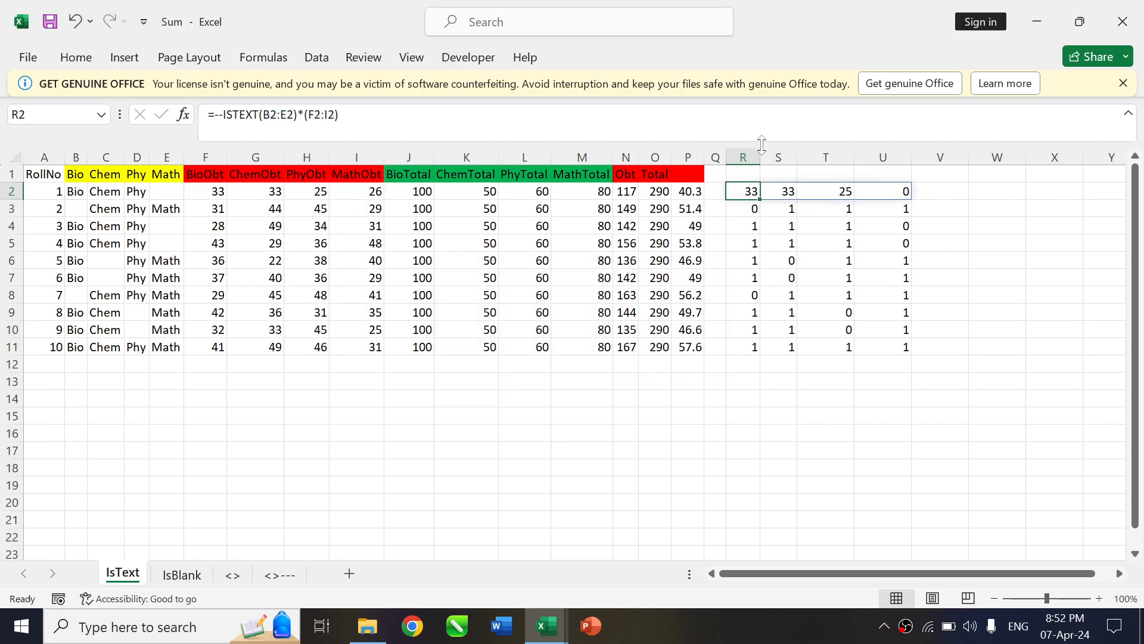
pyautogui.moveTo(760, 199); pyautogui.dragTo(764, 352)
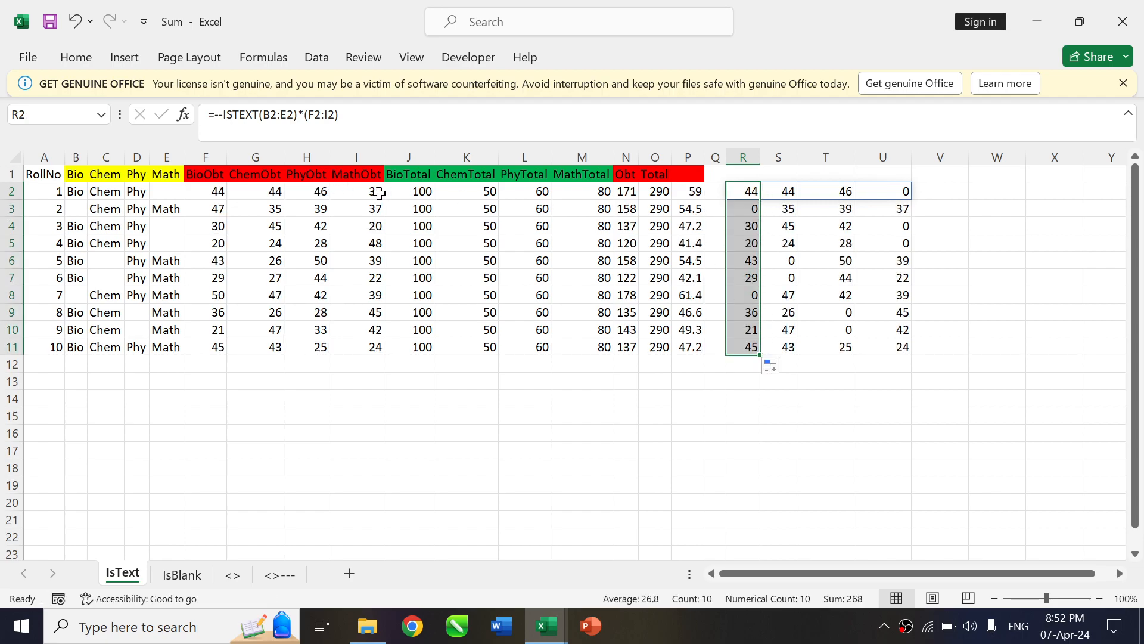
pyautogui.click(379, 192)
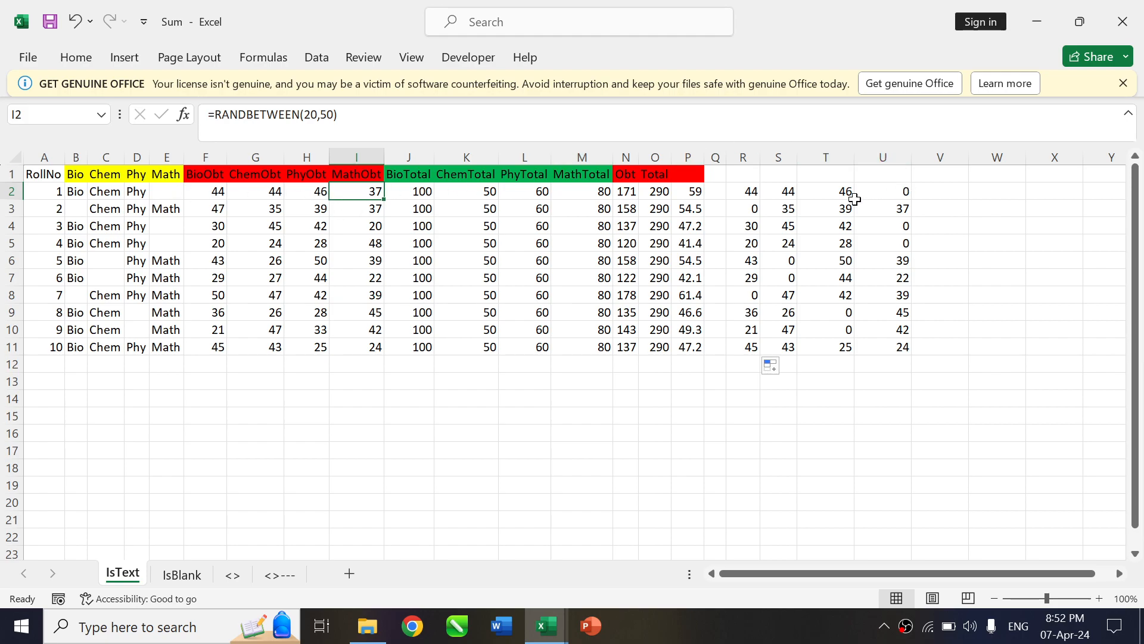
# Wrap the formula in R2 in SUM, making it =SUM(--ISTEXT(B2:E2)*(F2:I2)), and fill it down to R11
pyautogui.click(741, 189)
pyautogui.hotkey('ctrl', 'shift', 'Right')
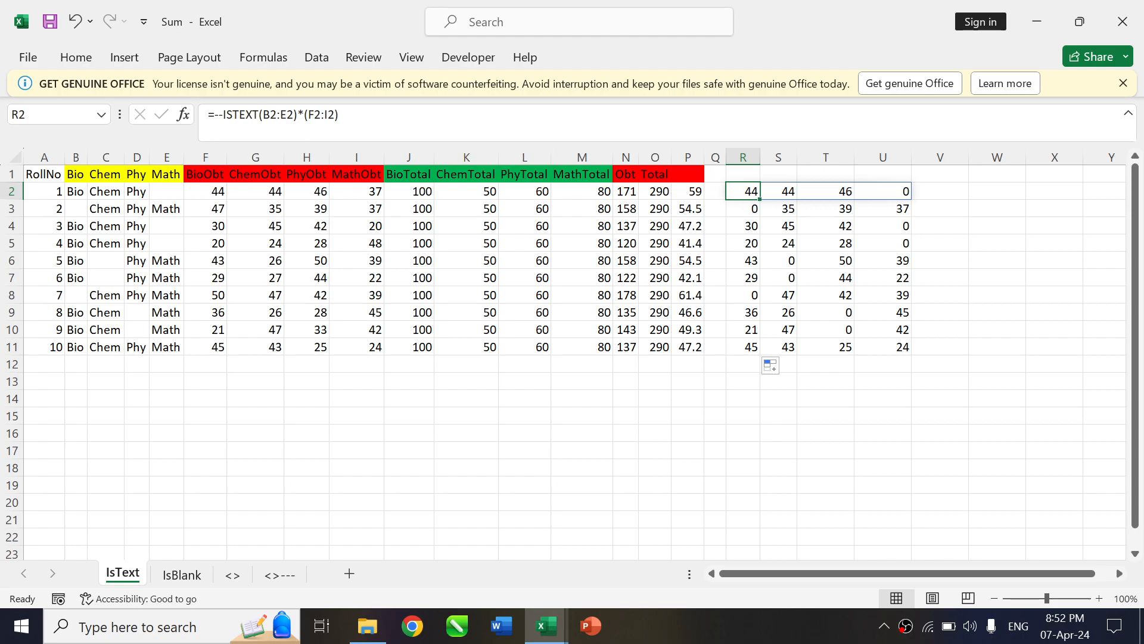
pyautogui.click(219, 114)
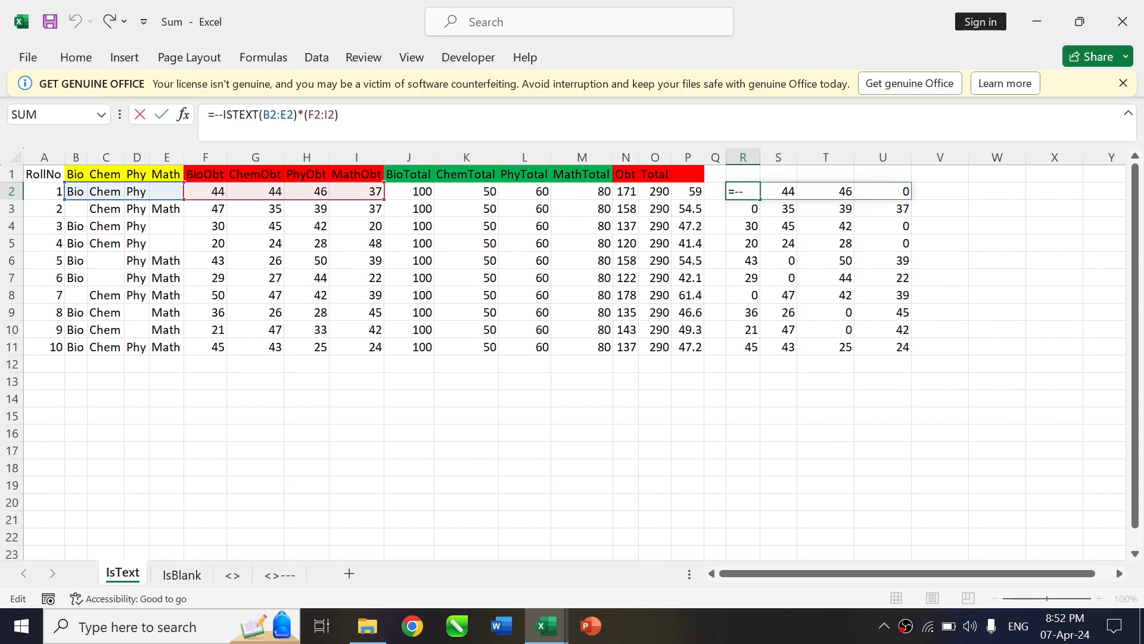
pyautogui.write('SUM(')
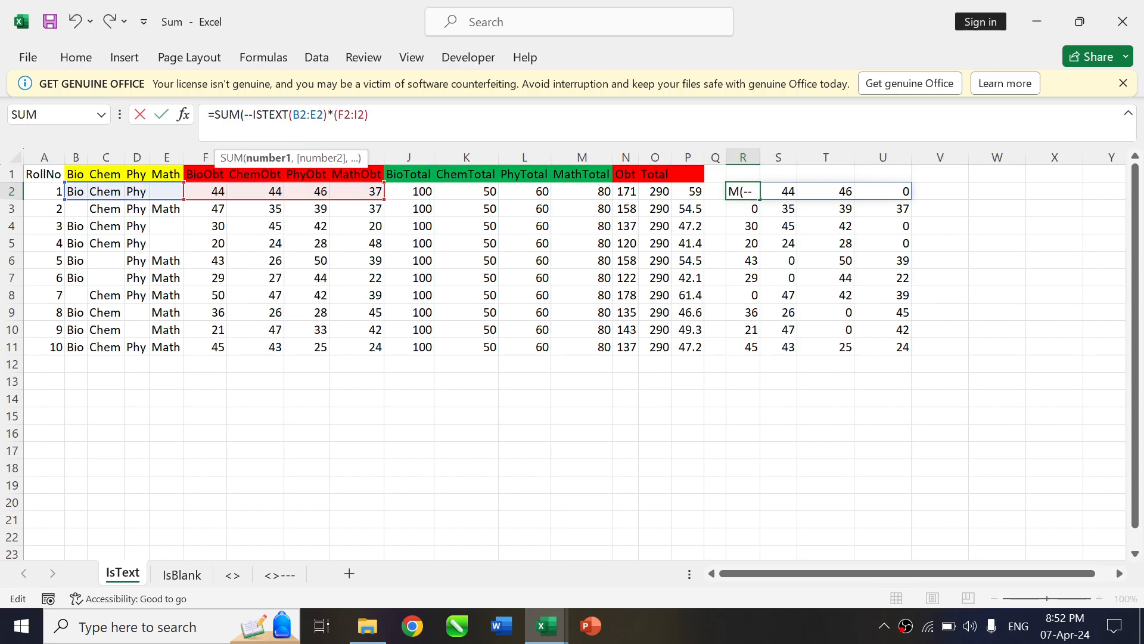
pyautogui.write(')')
pyautogui.press('Return')
pyautogui.press('Up')
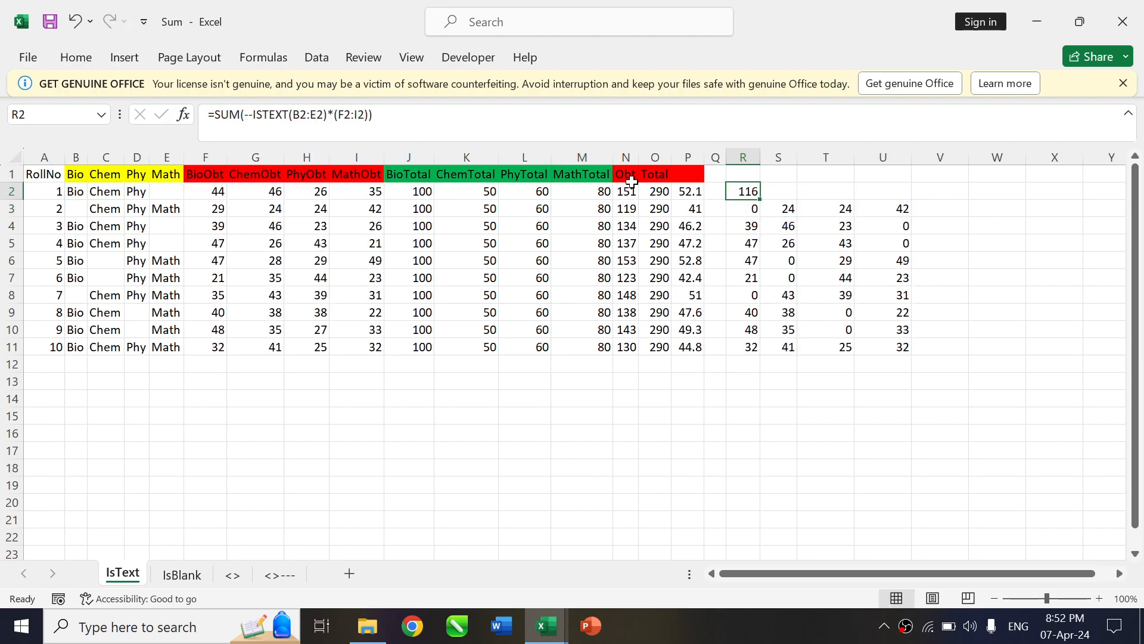
pyautogui.doubleClick(760, 196)
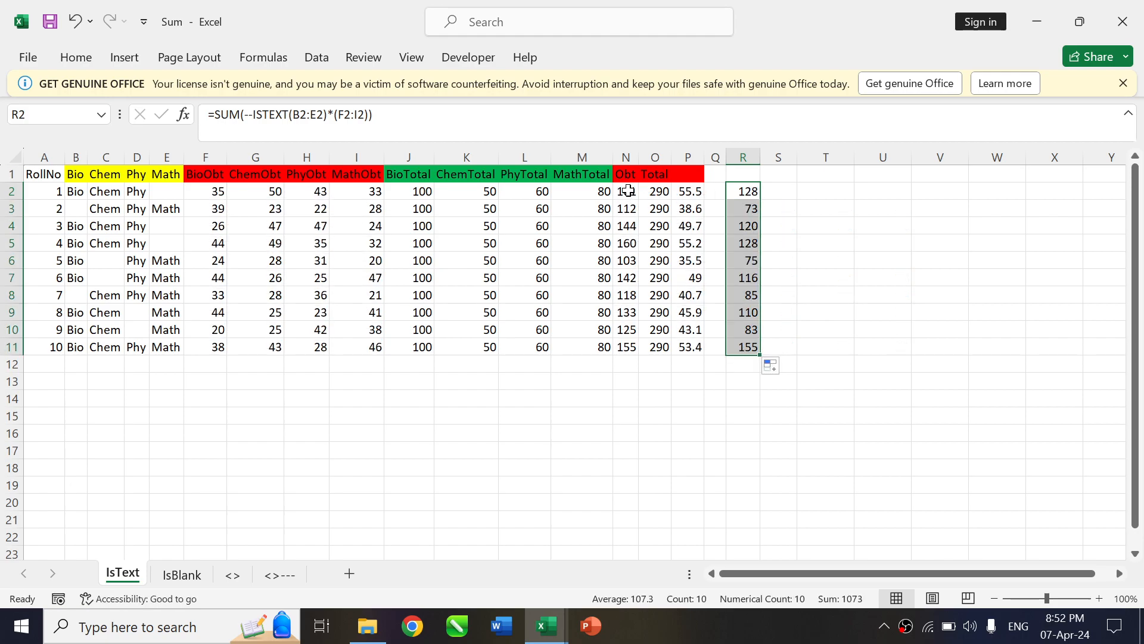
# Copy the formula text of R2 and paste it unchanged into cell S2 as =SUM(--ISTEXT(B2:E2)*(F2:I2))
pyautogui.click(752, 194)
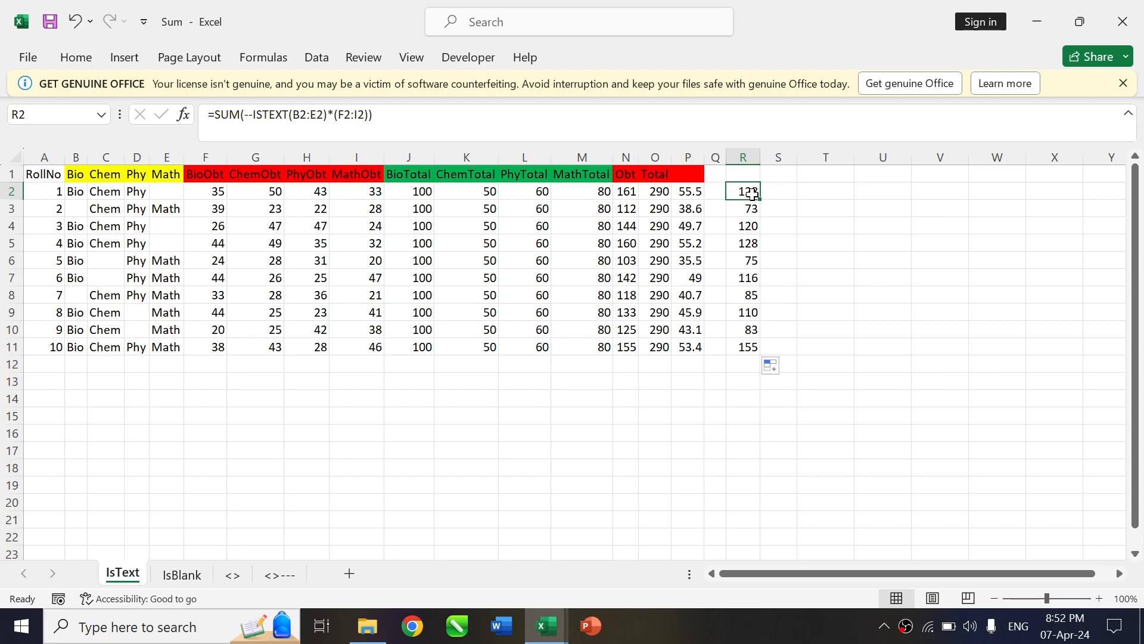
pyautogui.click(782, 195)
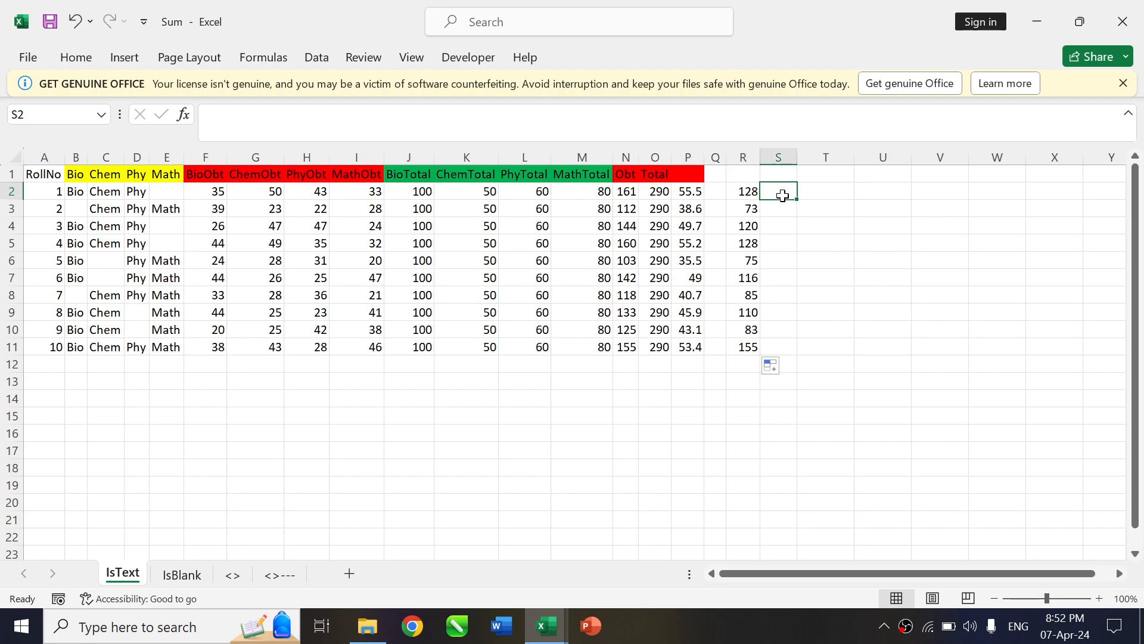
pyautogui.click(739, 190)
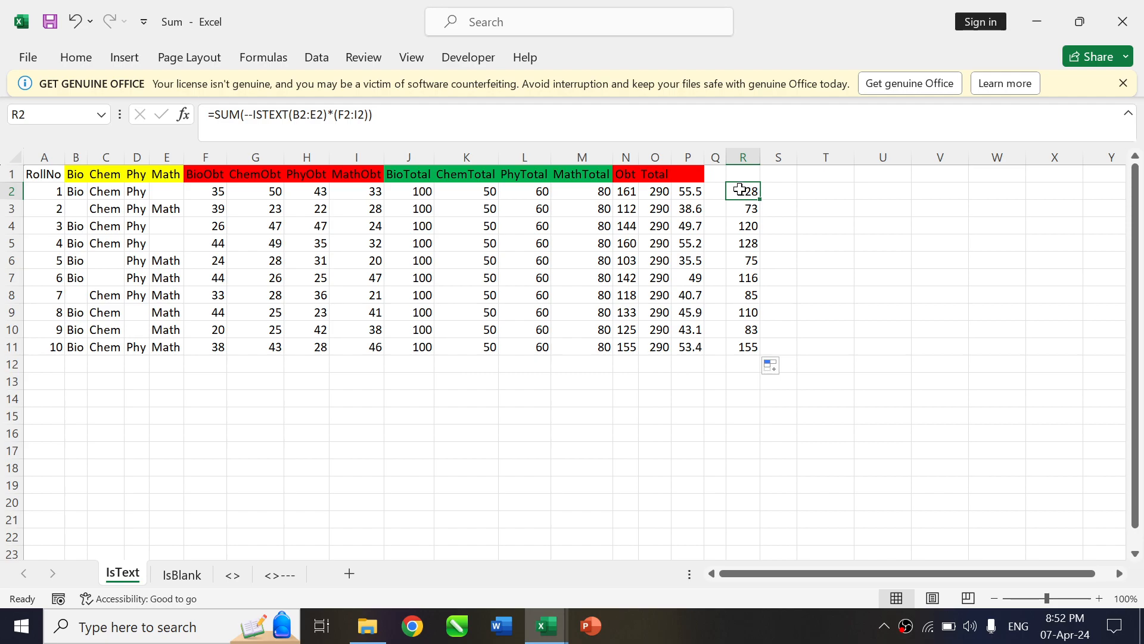
pyautogui.doubleClick(743, 190)
pyautogui.moveTo(374, 114); pyautogui.dragTo(181, 123)
pyautogui.hotkey('ctrl', 'c')
pyautogui.press('Escape')
pyautogui.click(778, 193)
pyautogui.doubleClick(778, 193)
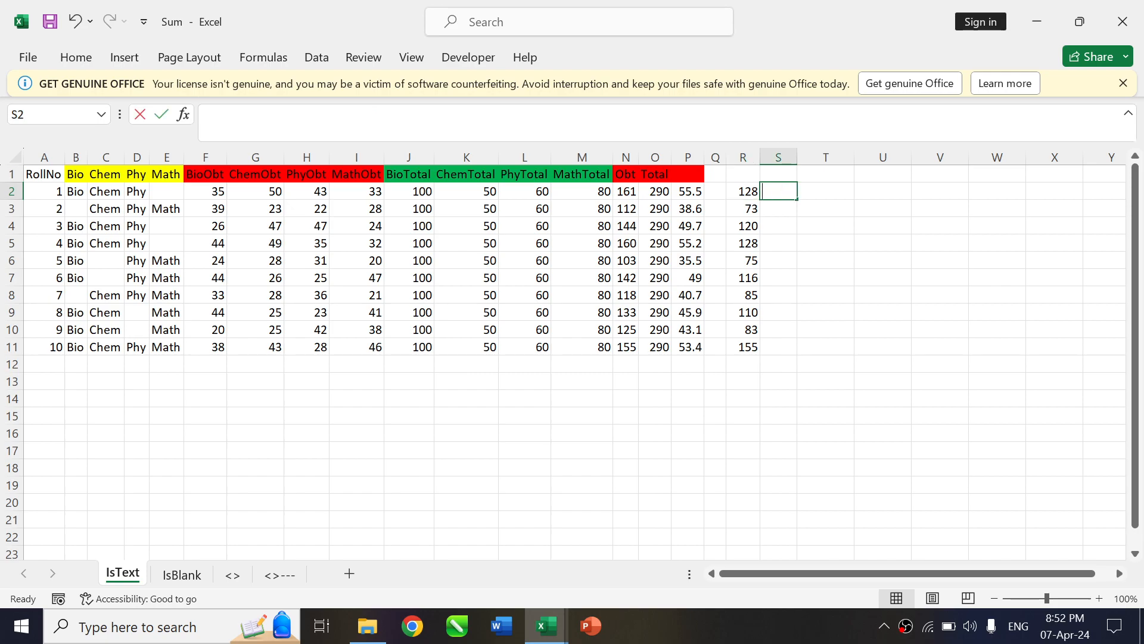
pyautogui.hotkey('ctrl', 'v')
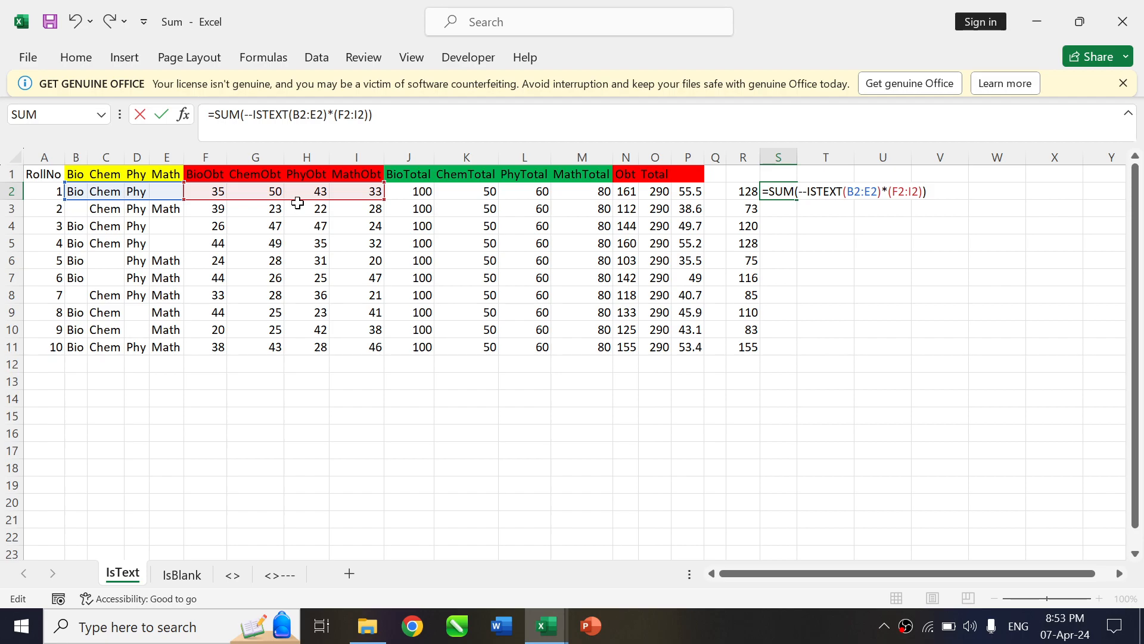
# Move the marks range in the S2 formula to the total marks, making it =SUM(--ISTEXT(B2:E2)*(J2:M2)), and fill it down to S11
pyautogui.moveTo(298, 199); pyautogui.dragTo(508, 195)
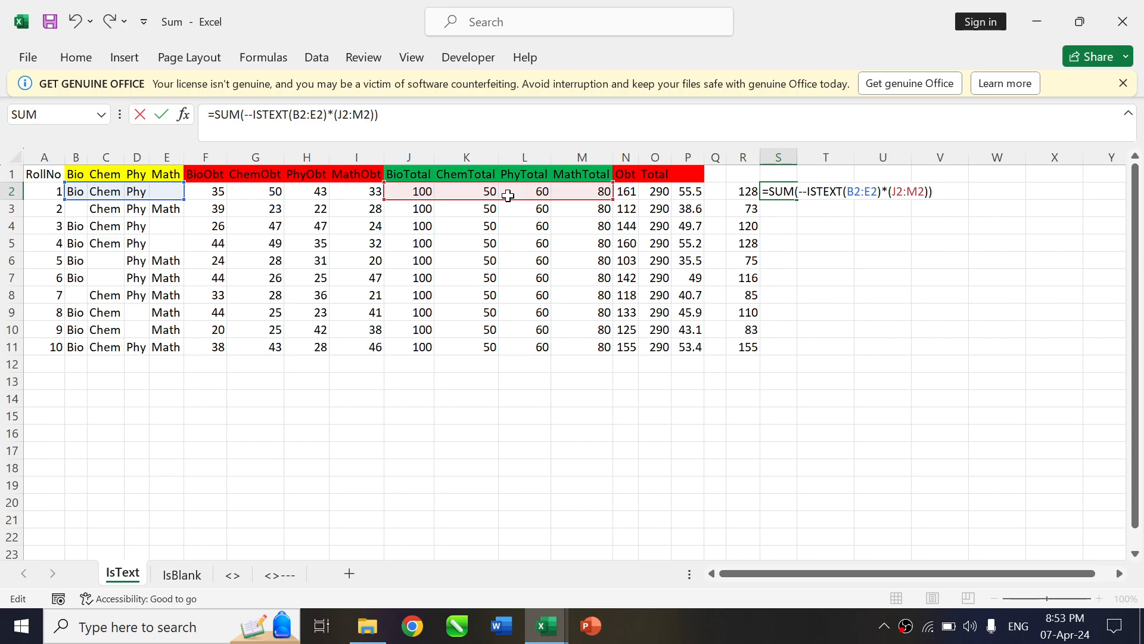
pyautogui.press('Return')
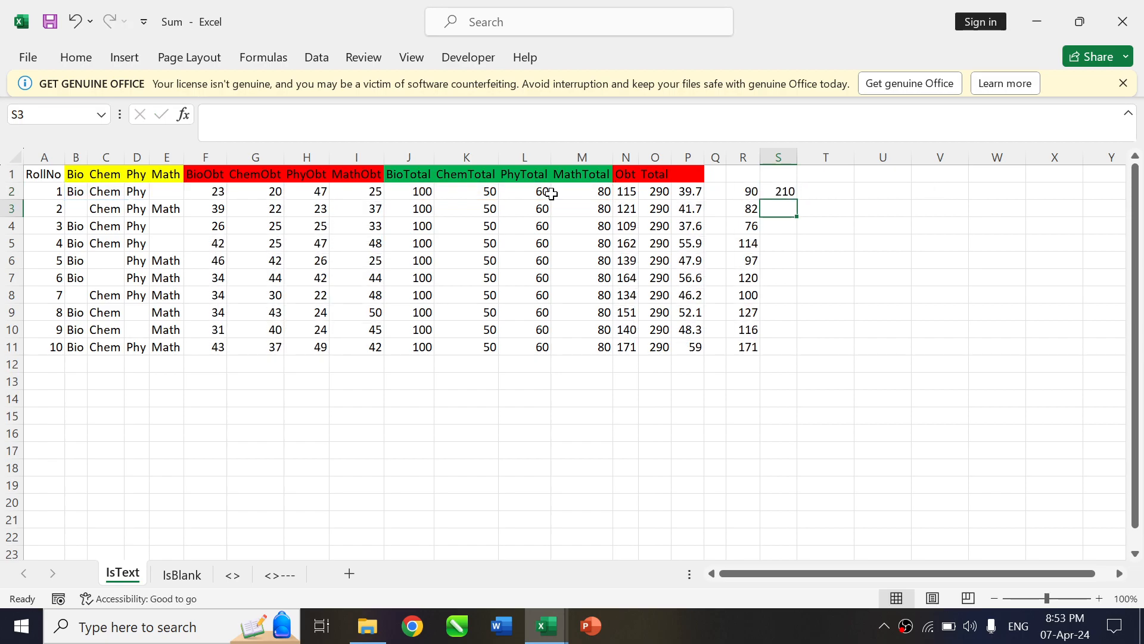
pyautogui.click(784, 190)
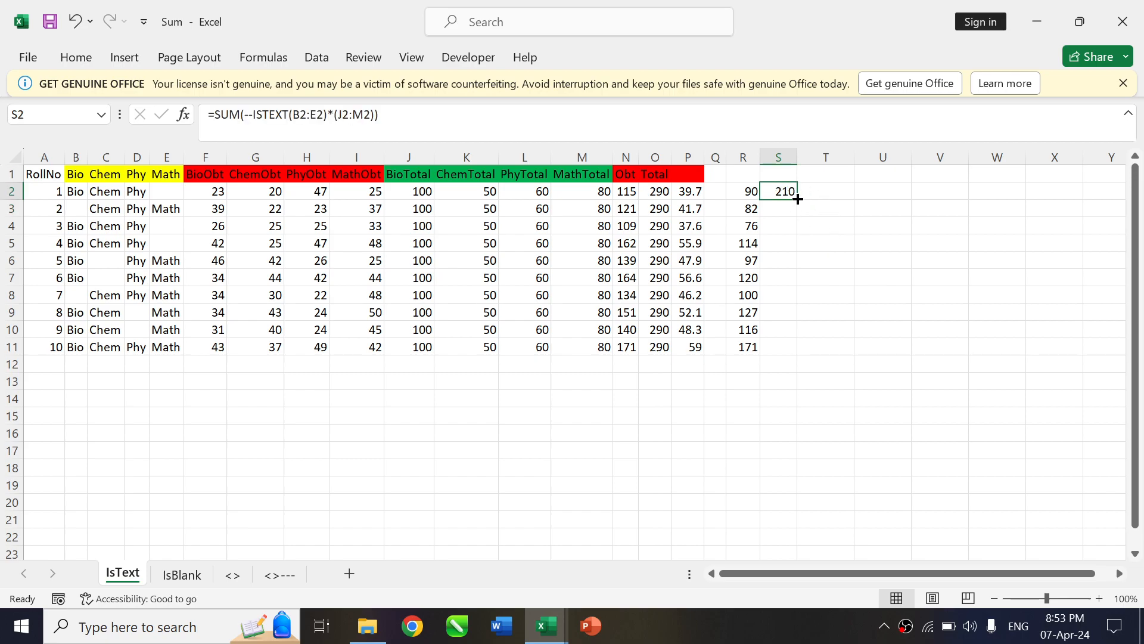
pyautogui.doubleClick(797, 199)
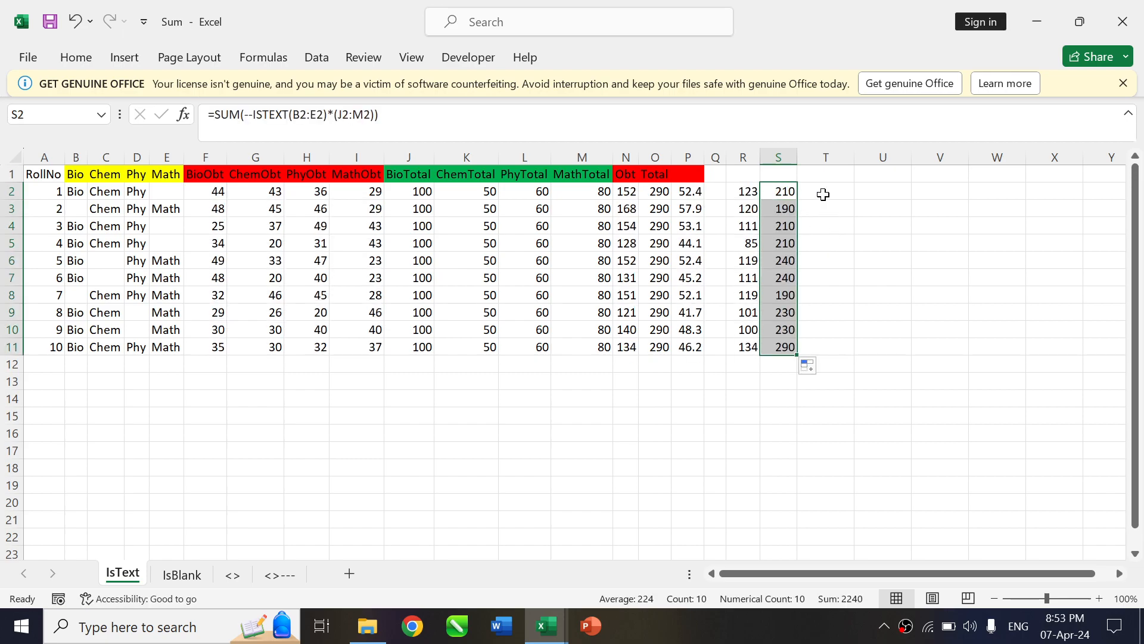
# Enter =R2/S2*100 in cell T2 to calculate the first student's percentage
pyautogui.click(823, 194)
pyautogui.click(777, 212)
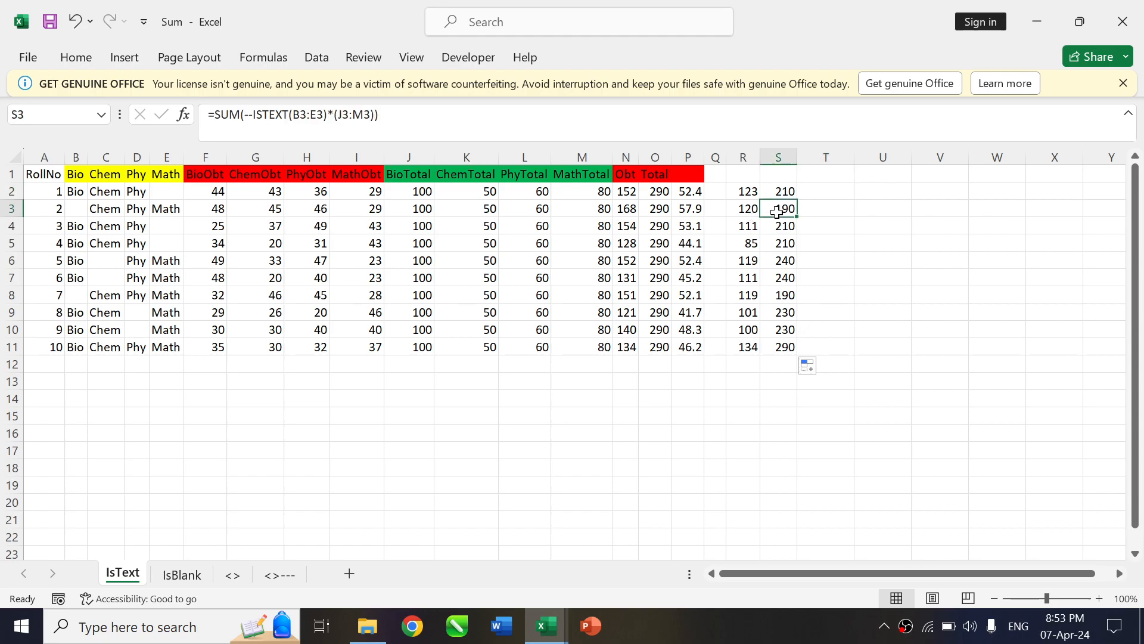
pyautogui.write('=')
pyautogui.press('Left')
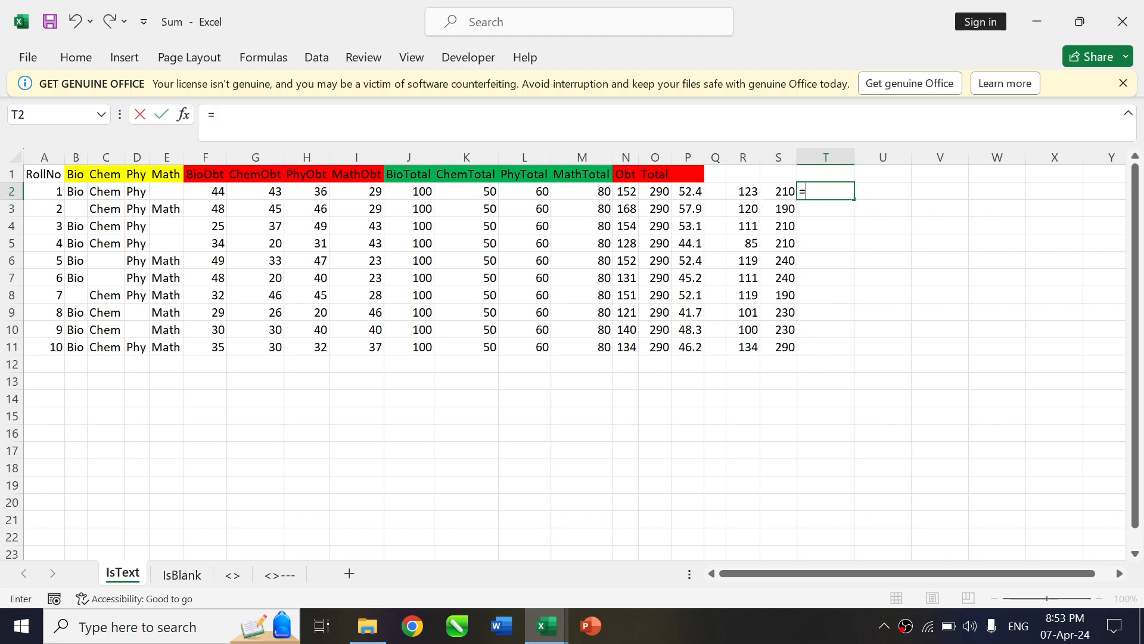
pyautogui.press('Left')
pyautogui.write('/')
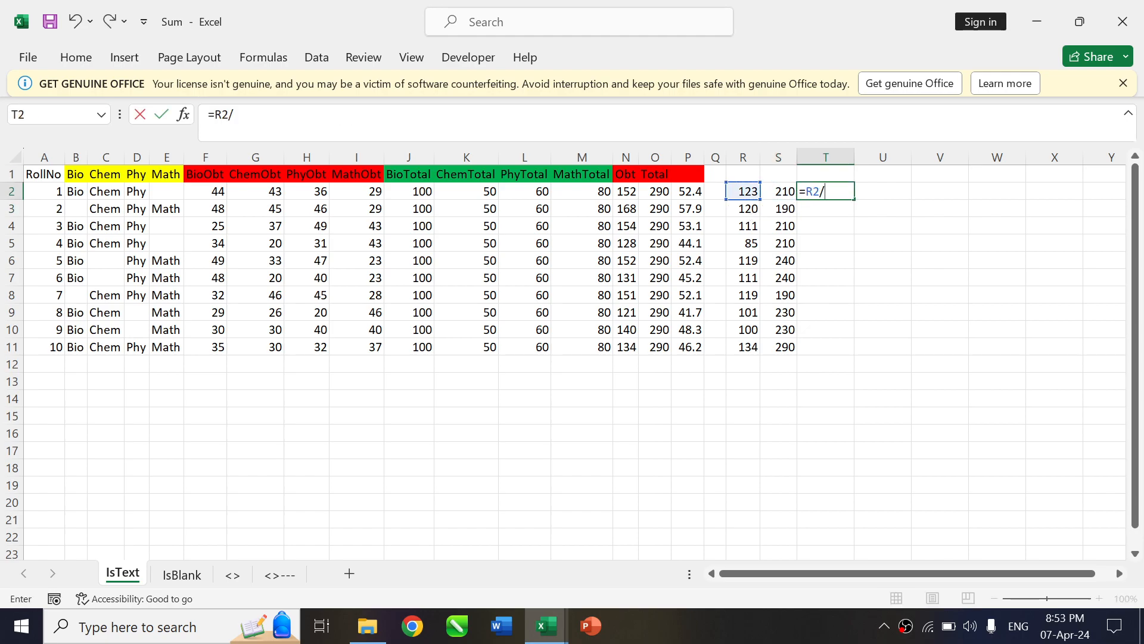
pyautogui.press('Left')
pyautogui.write('*100')
pyautogui.press('Return')
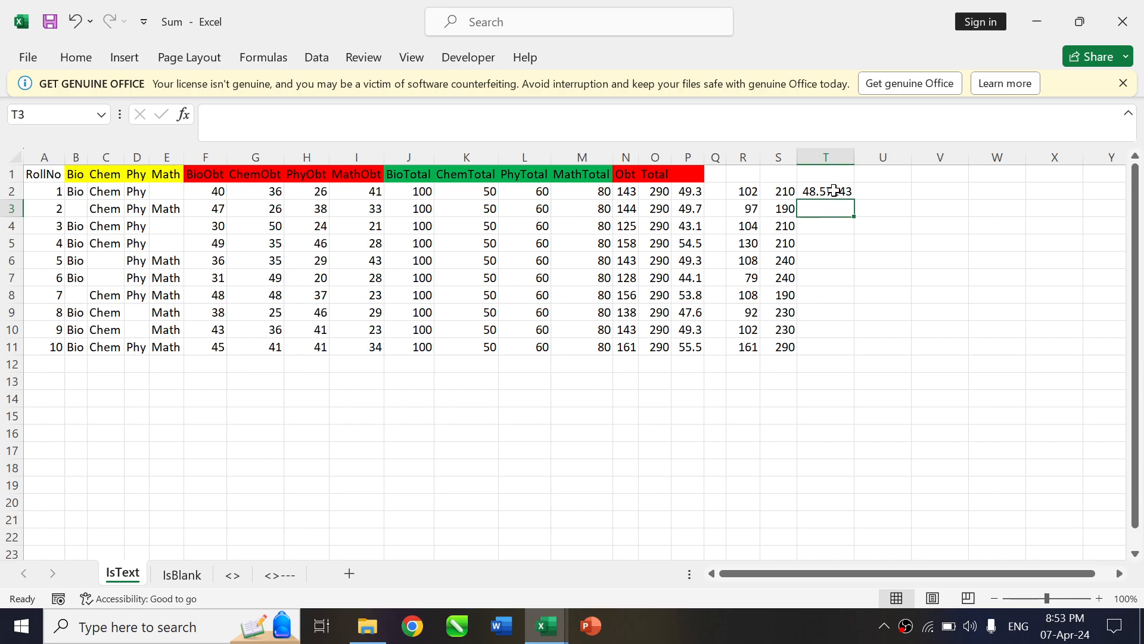
# Fill the percentage formula in T2 down to T11 and review the formulas in R2, S2 and T2
pyautogui.click(835, 189)
pyautogui.moveTo(855, 202); pyautogui.dragTo(856, 202)
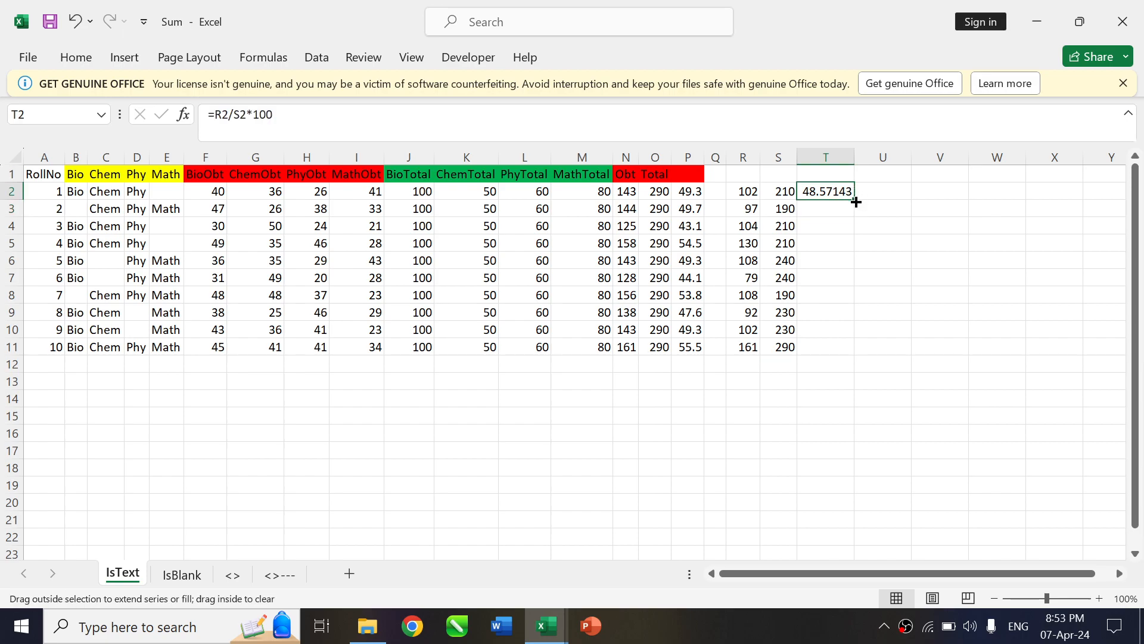
pyautogui.doubleClick(855, 202)
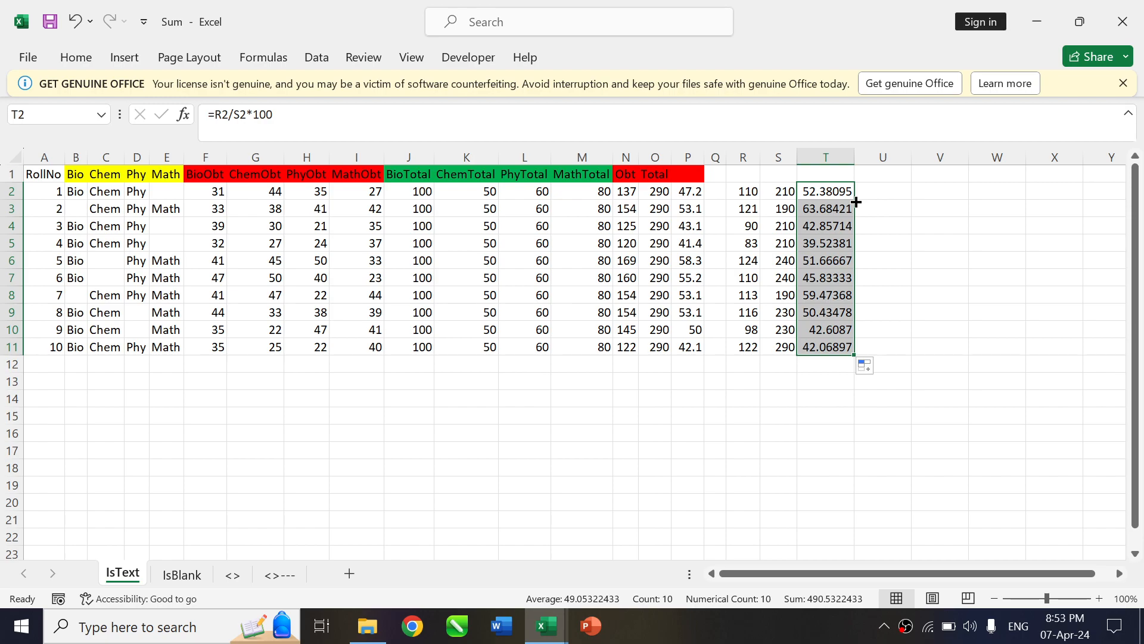
pyautogui.click(751, 191)
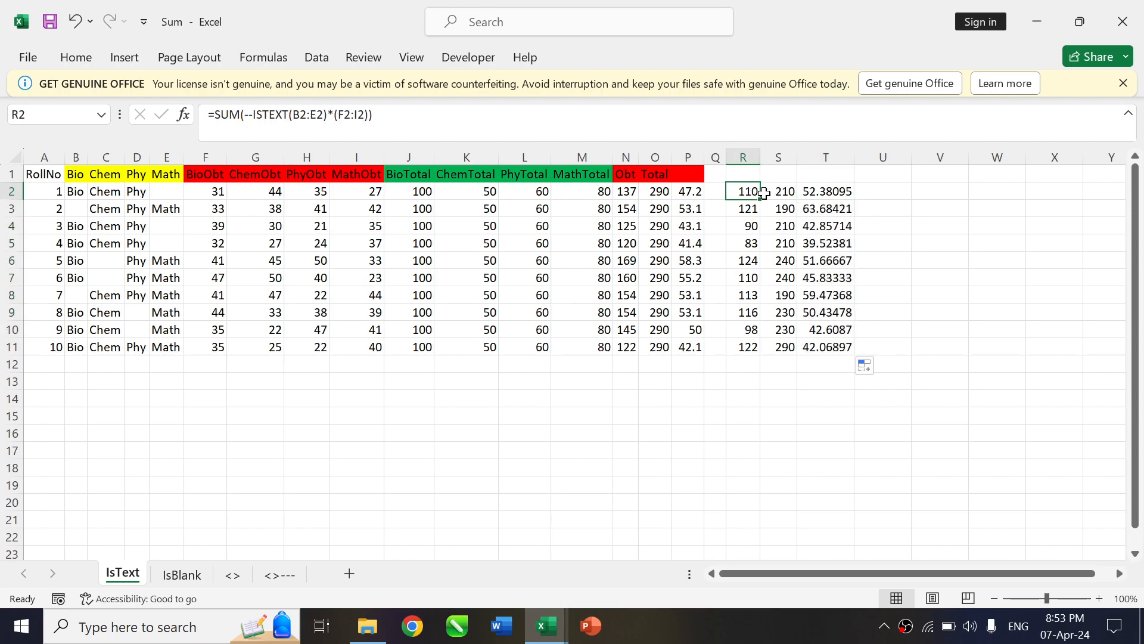
pyautogui.click(792, 191)
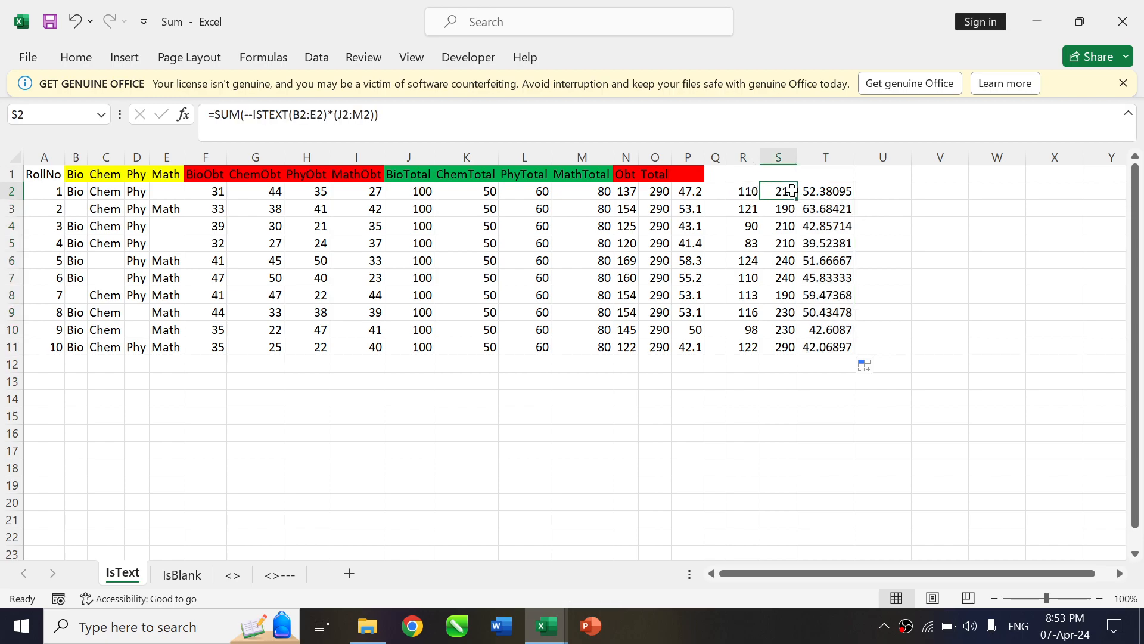
pyautogui.click(837, 194)
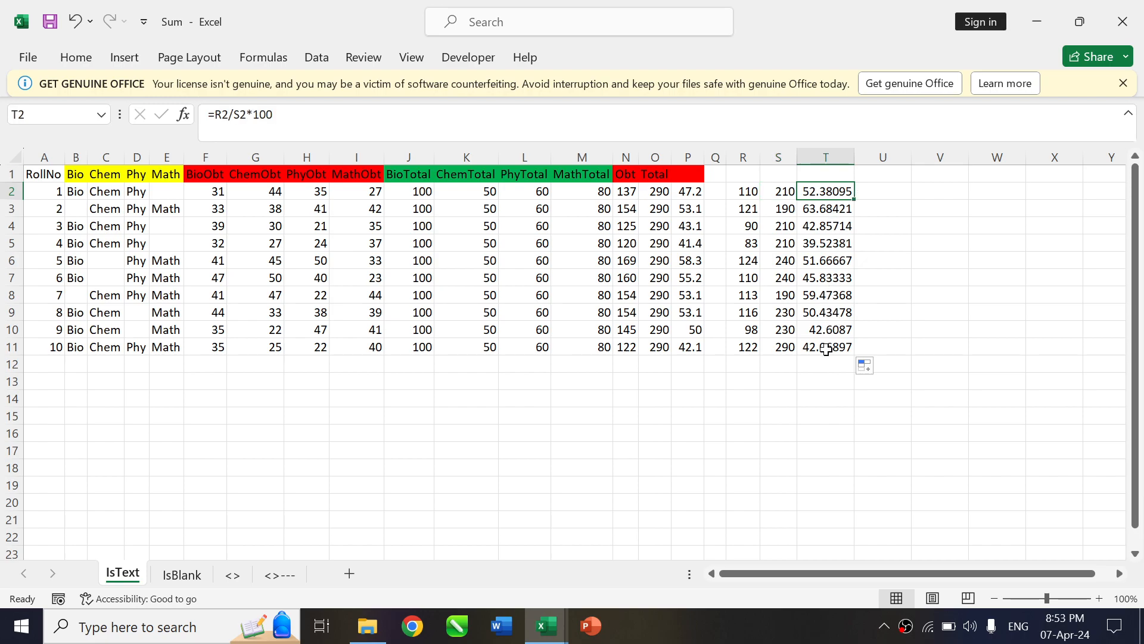
# On the IsBlank sheet, enter =ISBLANK(B2:E2) in cell R2 to test the first student's subject cells for blanks
pyautogui.click(178, 575)
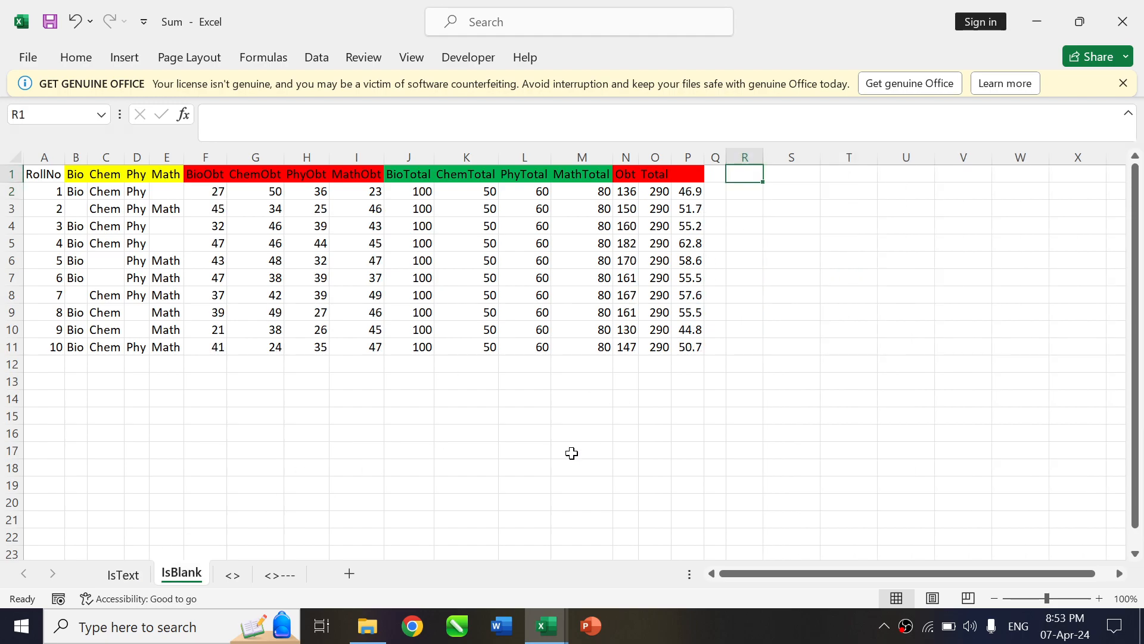
pyautogui.press('Down')
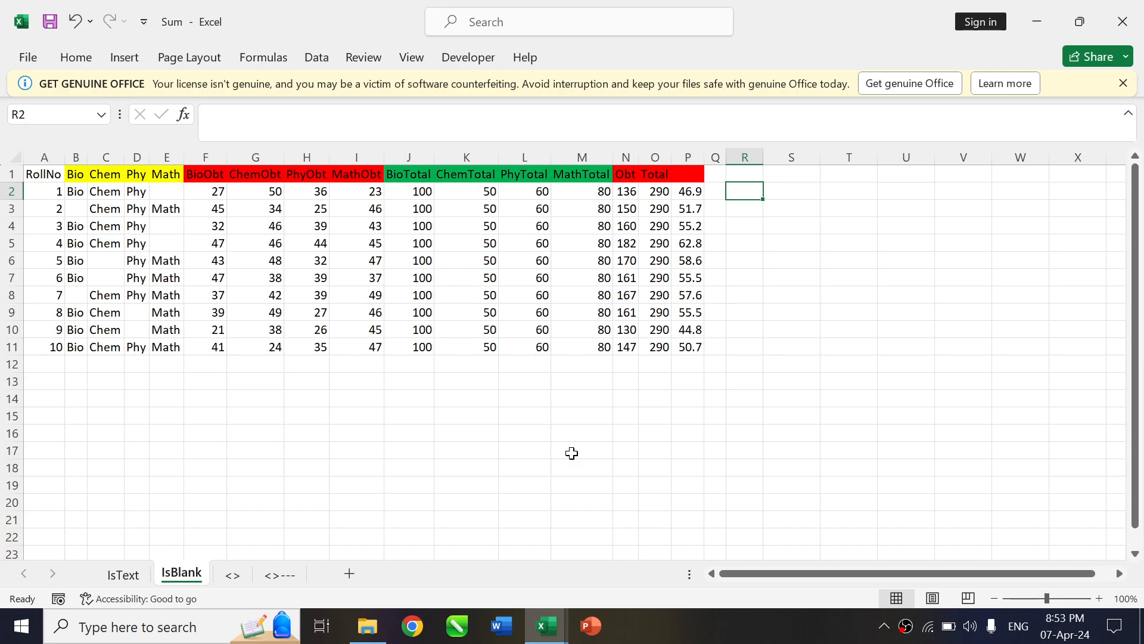
pyautogui.write('=')
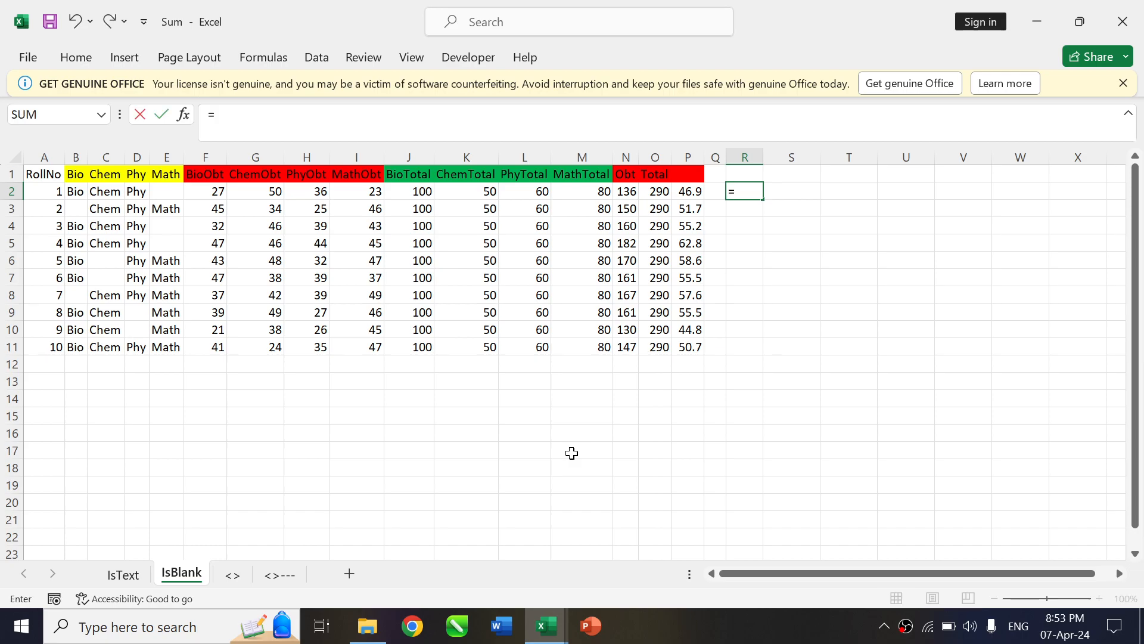
pyautogui.write('isblan')
pyautogui.press('Tab')
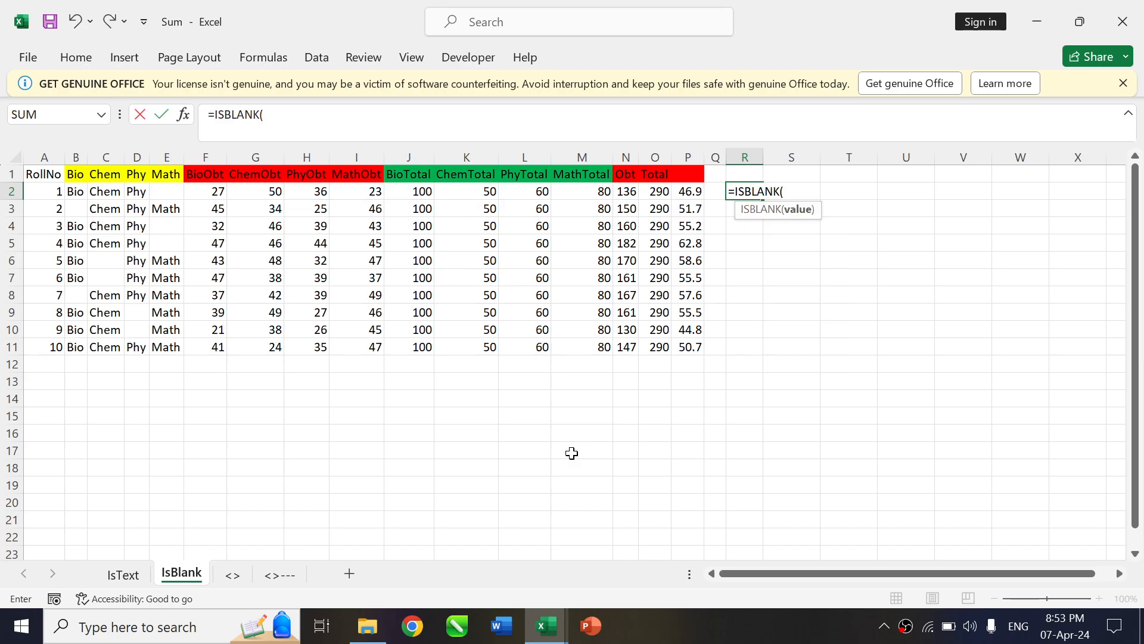
pyautogui.press('Left')
pyautogui.press('Left')
pyautogui.press('Left')
pyautogui.press('Left')
pyautogui.press('Left')
pyautogui.press('Left')
pyautogui.press('Left')
pyautogui.press('Left')
pyautogui.press('Left')
pyautogui.press('Left')
pyautogui.press('Left')
pyautogui.press('Left')
pyautogui.press('Left')
pyautogui.press('Left')
pyautogui.press('Left')
pyautogui.press('Left')
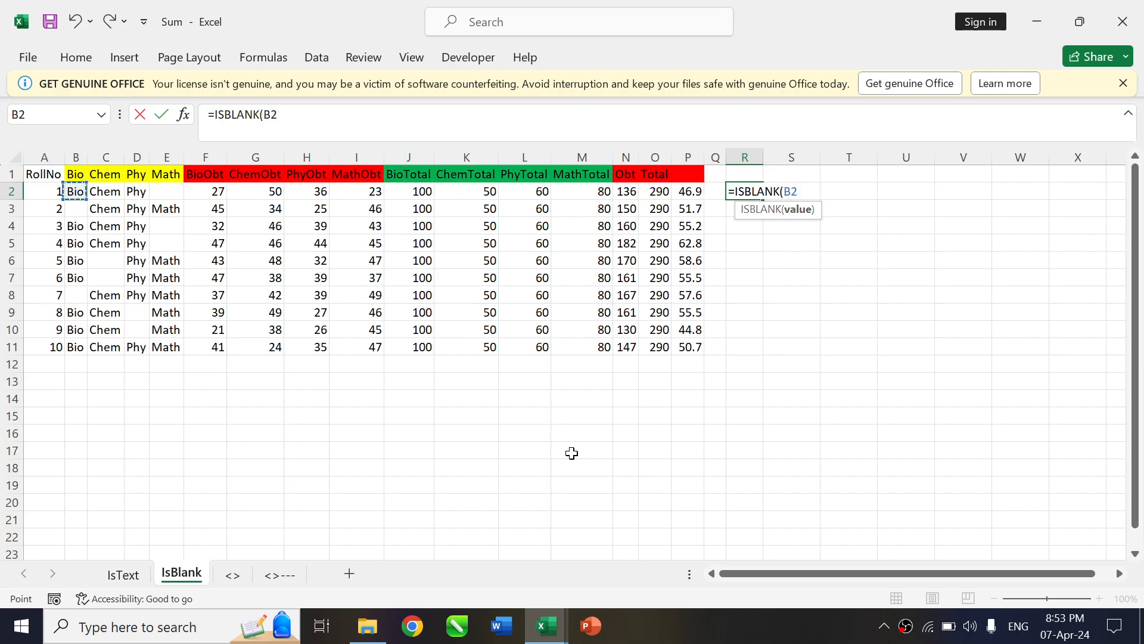
pyautogui.hotkey('shift', 'Right')
pyautogui.hotkey('shift', 'Right')
pyautogui.hotkey('shift', 'Right')
pyautogui.write(')')
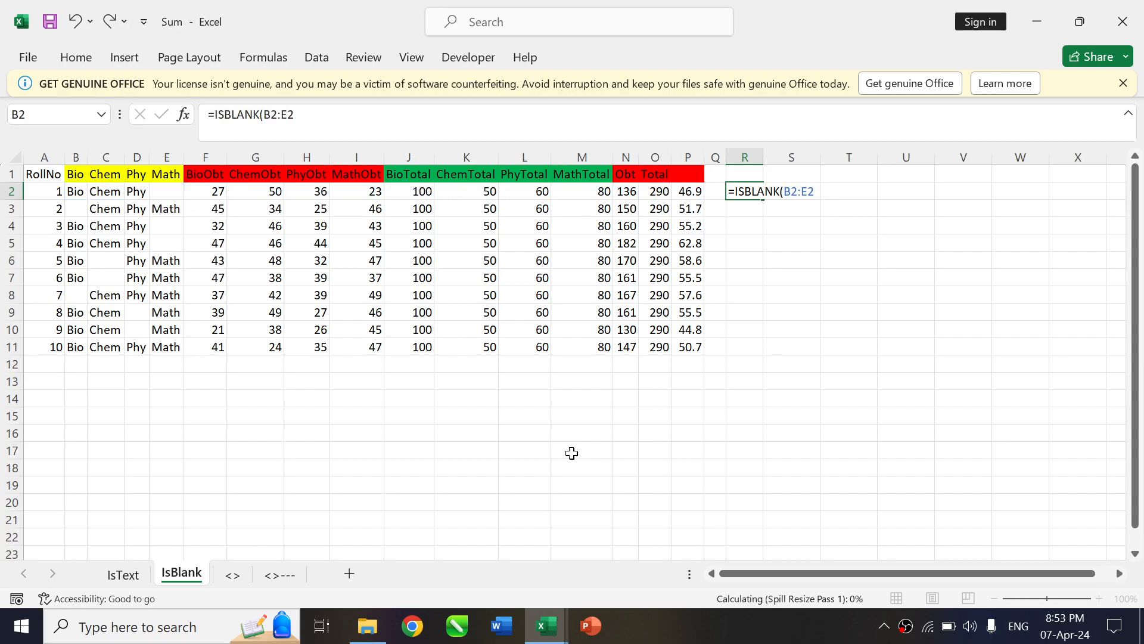
pyautogui.press('Return')
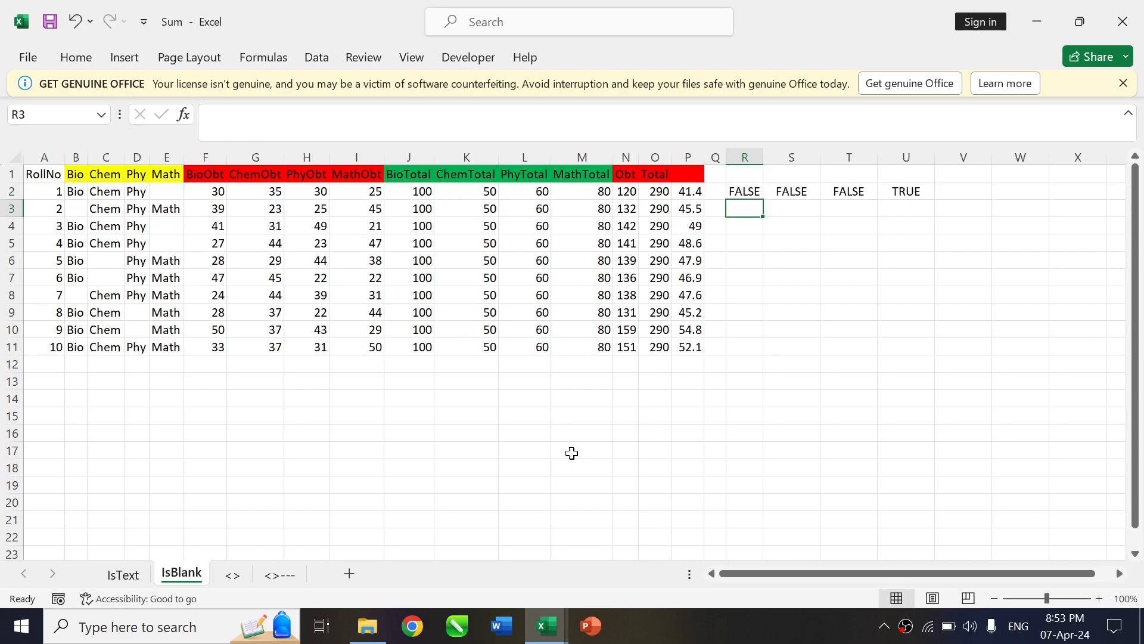
# Fill the ISBLANK formula in R2 down to R11 and check the filled cells
pyautogui.click(751, 191)
pyautogui.moveTo(763, 199); pyautogui.dragTo(765, 360)
pyautogui.click(748, 229)
pyautogui.press('Up')
pyautogui.press('Up')
pyautogui.press('Down')
pyautogui.press('Up')
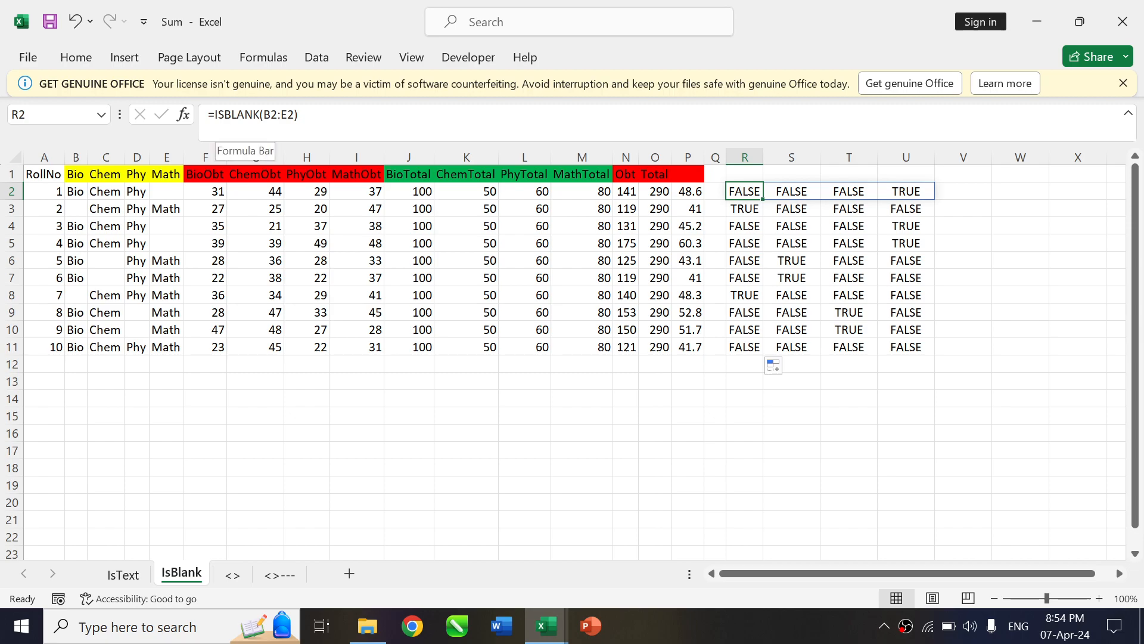
# Put a double minus before ISBLANK in R2, making it =--ISBLANK(B2:E2)
pyautogui.click(215, 115)
pyautogui.write('-')
pyautogui.press('Return')
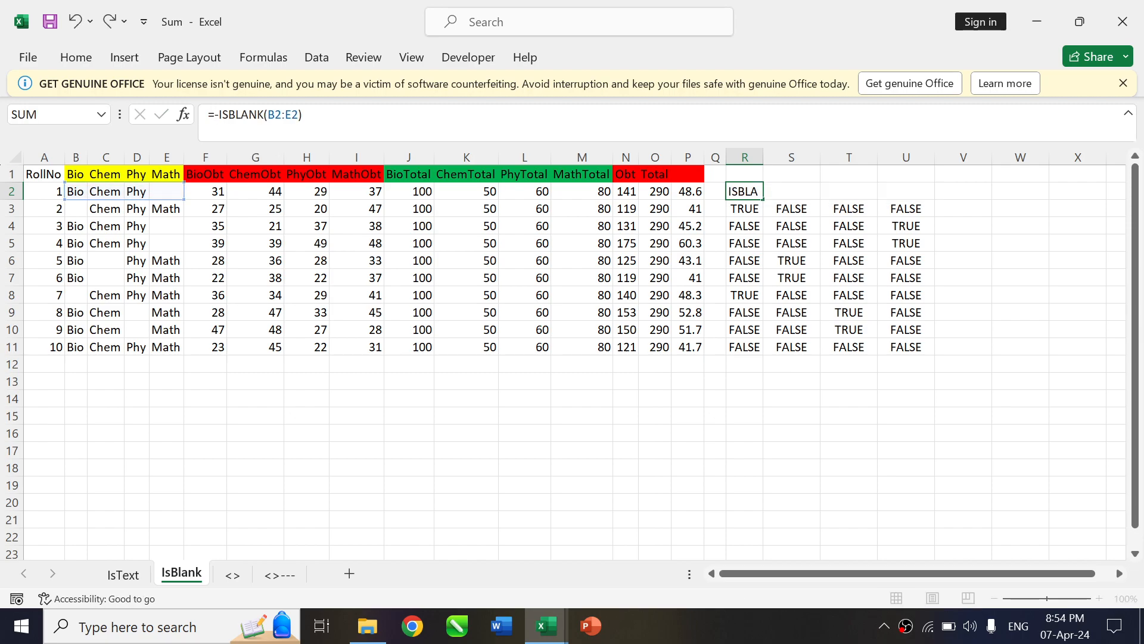
pyautogui.press('Up')
pyautogui.click(215, 115)
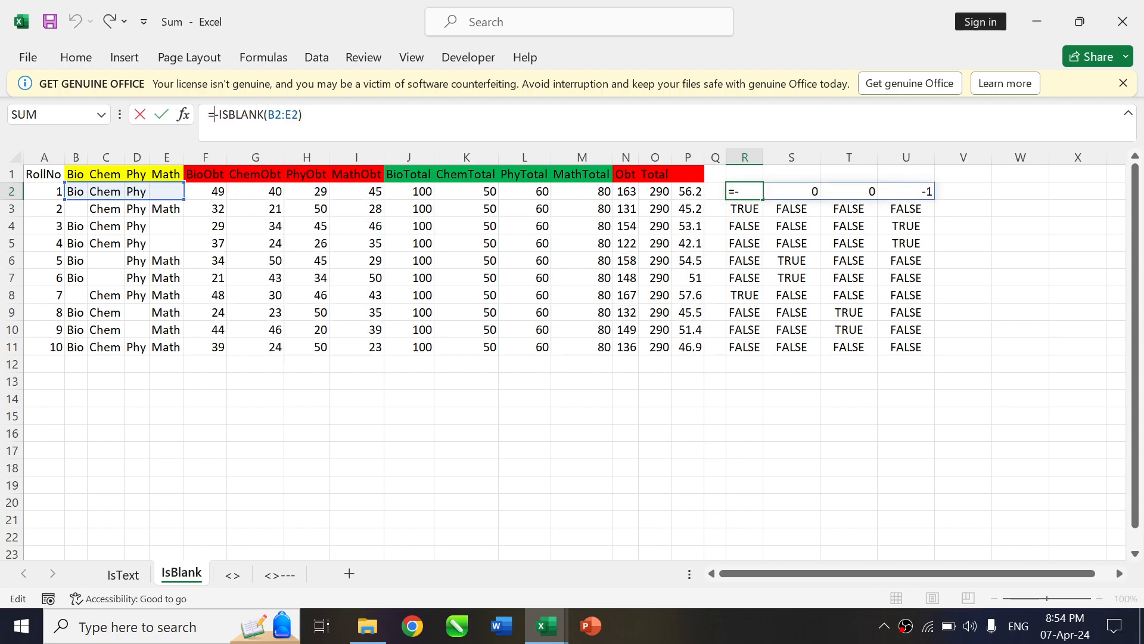
pyautogui.write('-')
pyautogui.press('Return')
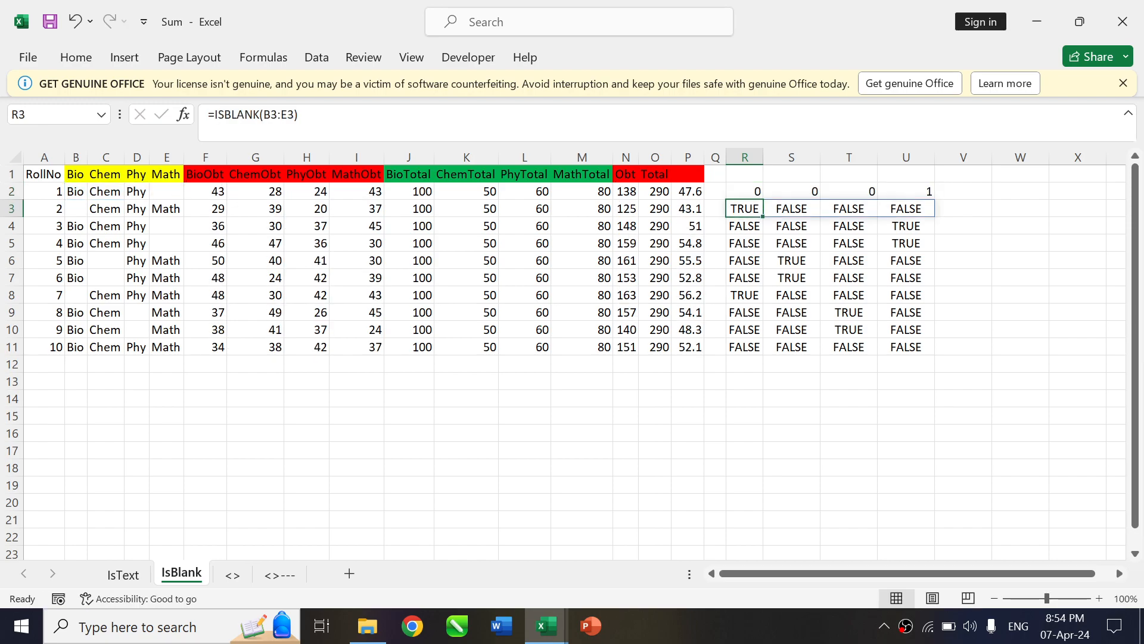
# Fill the double-minus ISBLANK formula down to R11 and examine the spilled values in R2:U2
pyautogui.click(743, 191)
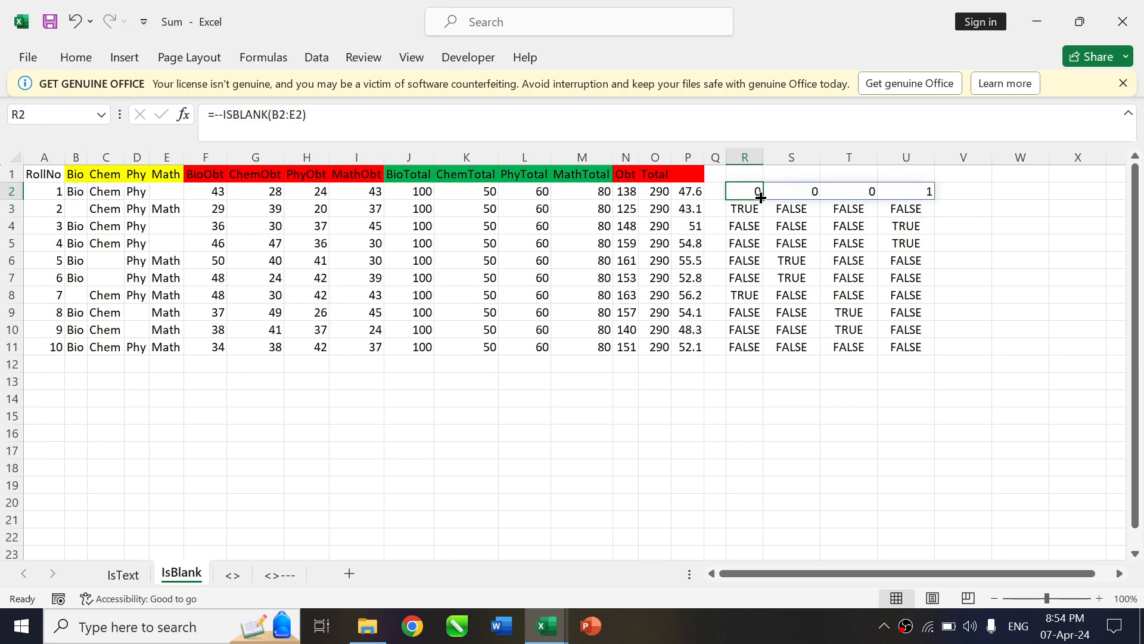
pyautogui.moveTo(765, 197); pyautogui.dragTo(761, 350)
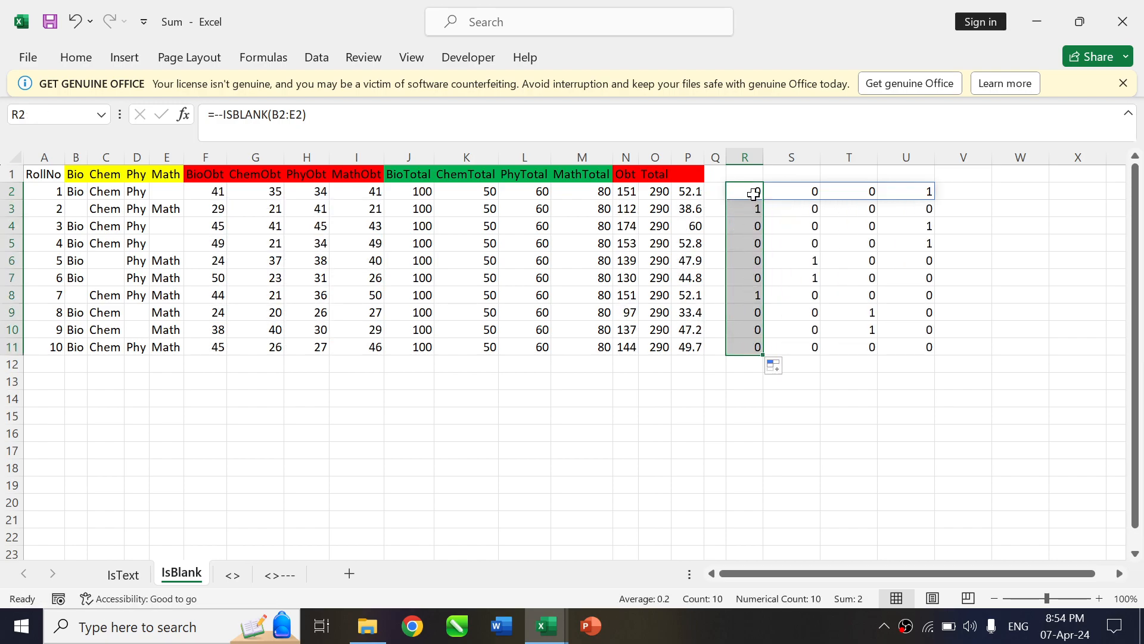
pyautogui.moveTo(754, 191); pyautogui.dragTo(912, 194)
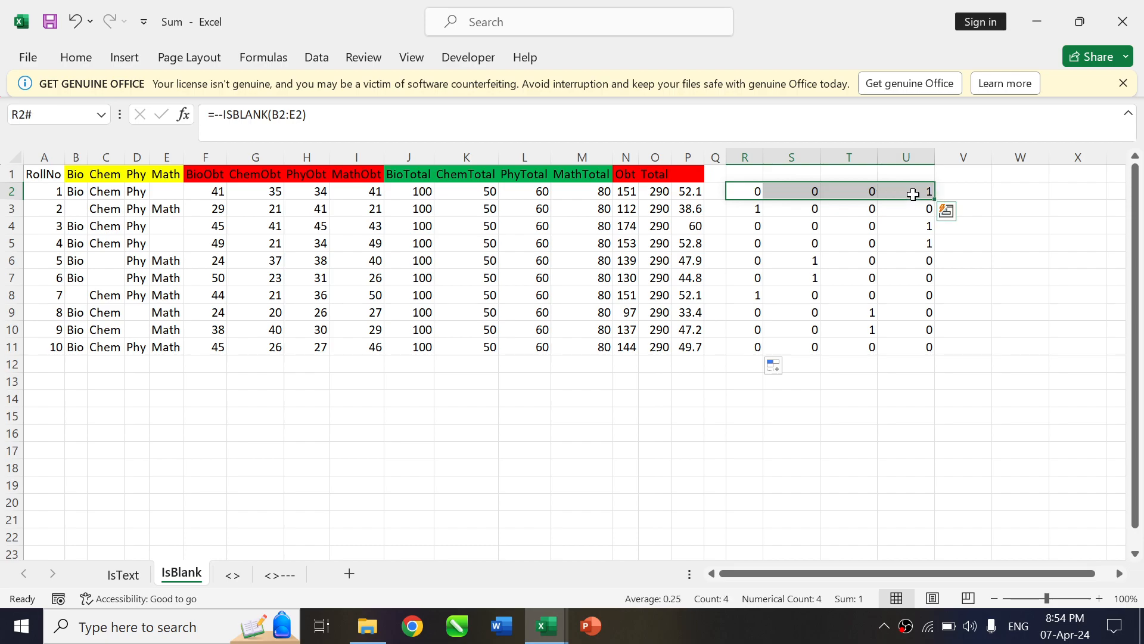
pyautogui.click(912, 195)
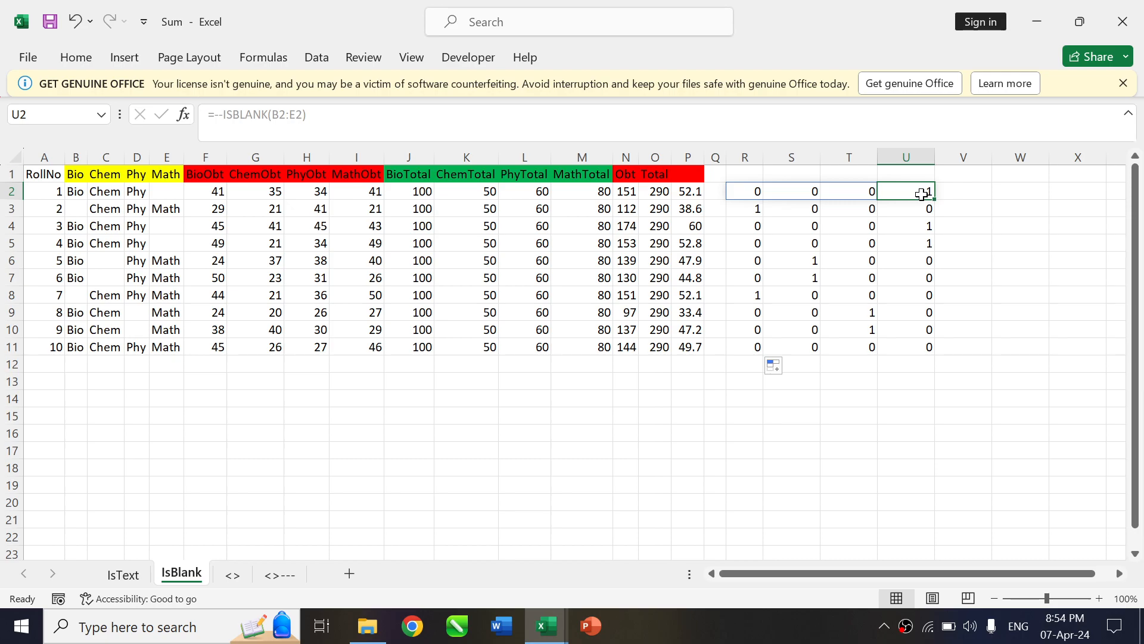
pyautogui.click(742, 194)
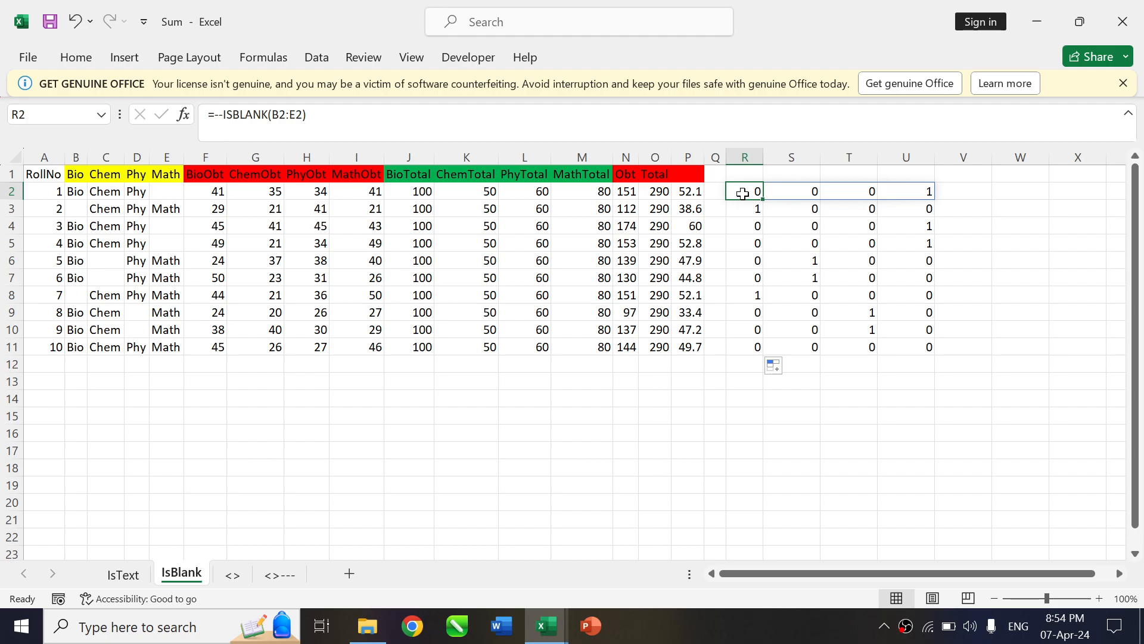
# On the <> sheet, begin an IF formula in cell R2 with the first student's subject cells B2:E2 as the tested range
pyautogui.click(236, 578)
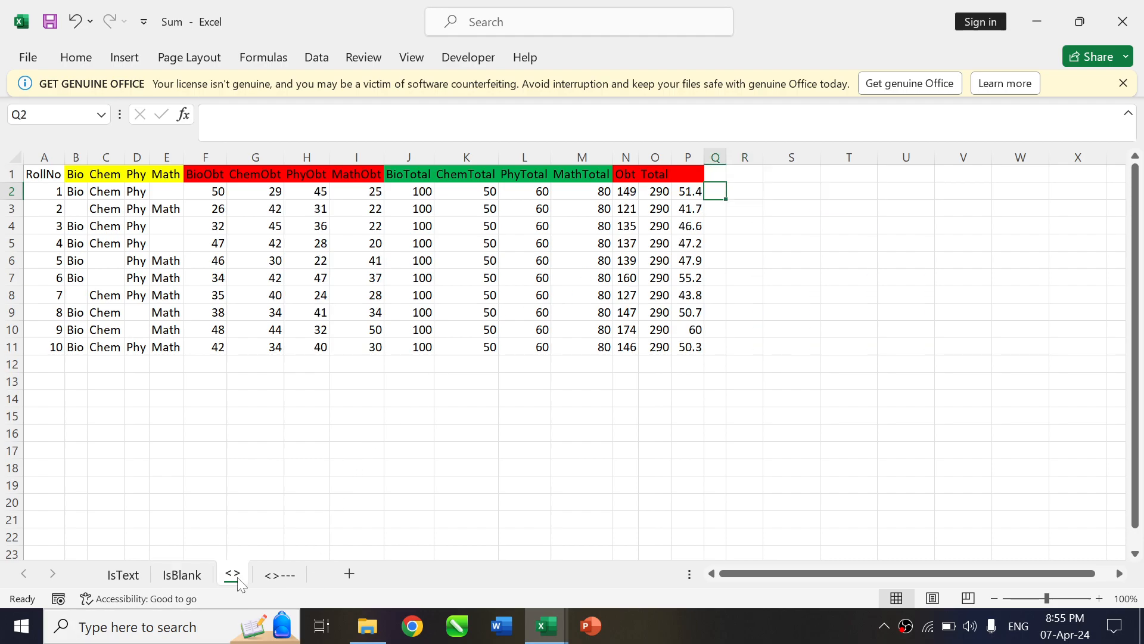
pyautogui.click(747, 188)
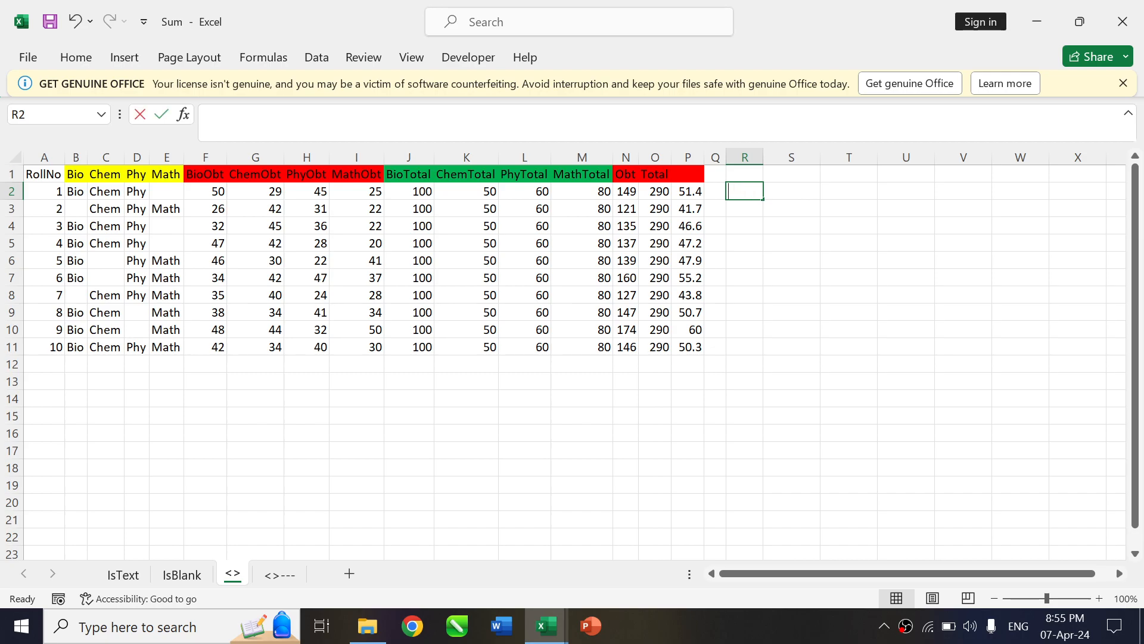
pyautogui.write('=if')
pyautogui.press('Tab')
pyautogui.press('Left')
pyautogui.press('Left')
pyautogui.press('Left')
pyautogui.press('Left')
pyautogui.press('Left')
pyautogui.press('Left')
pyautogui.press('Left')
pyautogui.press('Left')
pyautogui.press('Left')
pyautogui.press('Left')
pyautogui.press('Left')
pyautogui.press('Left')
pyautogui.press('Left')
pyautogui.press('Left')
pyautogui.press('Left')
pyautogui.press('Left')
pyautogui.press('Left')
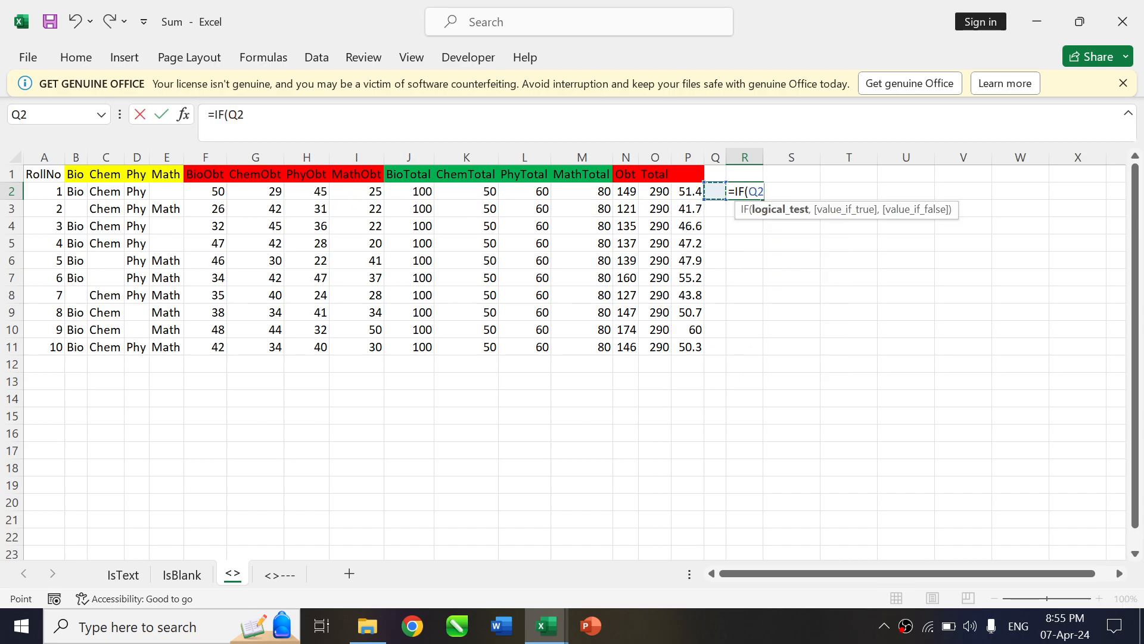
pyautogui.press('Right')
pyautogui.hotkey('shift', 'Right')
pyautogui.hotkey('shift', 'Right')
pyautogui.hotkey('shift', 'Right')
pyautogui.hotkey('shift', 'Right')
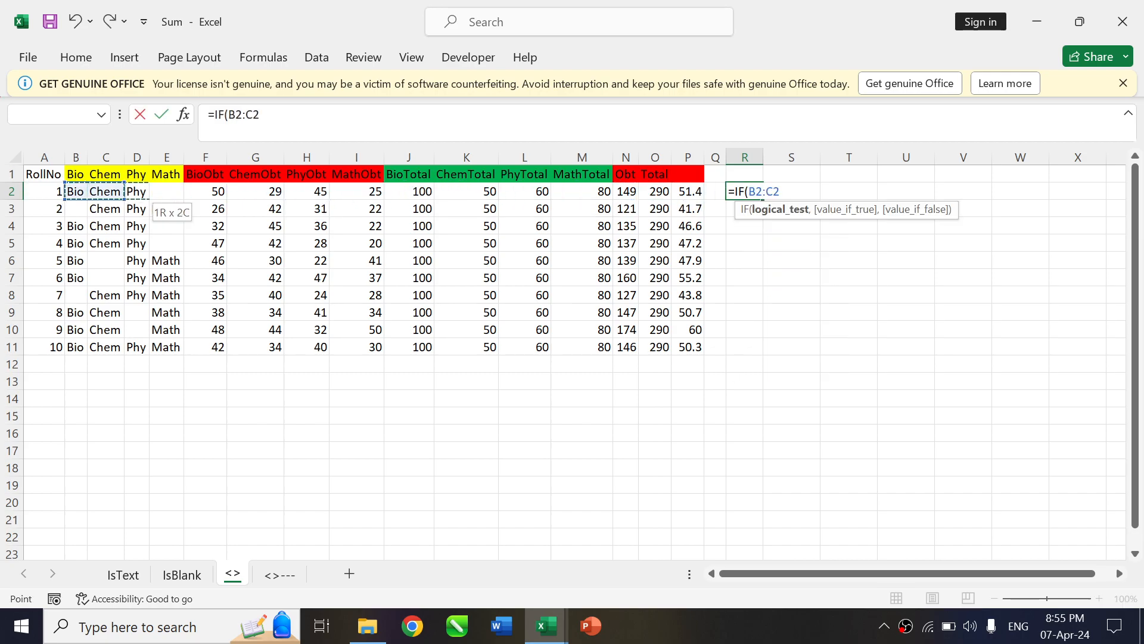
pyautogui.hotkey('shift', 'Left')
# Complete the R2 formula as =IF(B2:E2<>"","Yes") and fill it down to R11
pyautogui.write('<>')
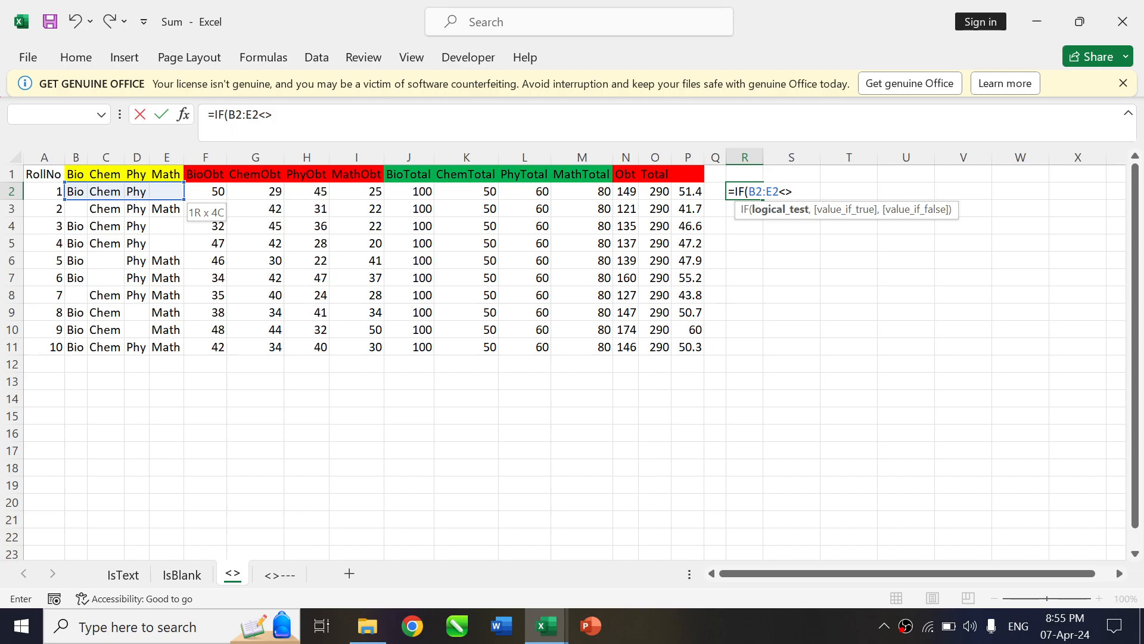
pyautogui.write('"",Yes')
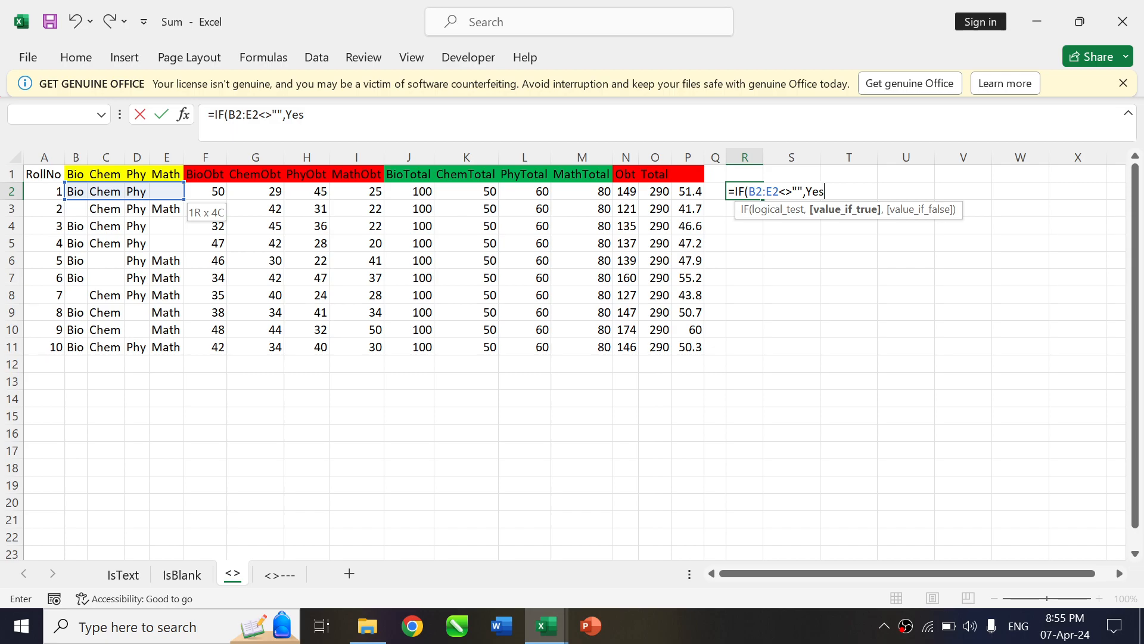
pyautogui.press('Return')
pyautogui.press('Return')
pyautogui.click(746, 188)
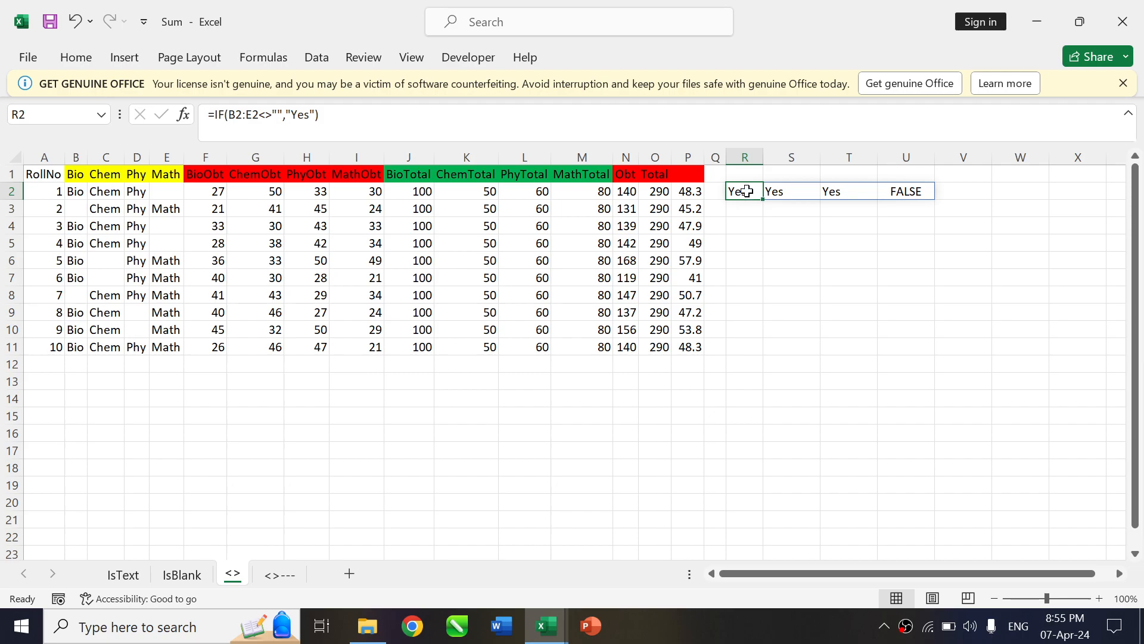
pyautogui.moveTo(763, 199); pyautogui.dragTo(771, 355)
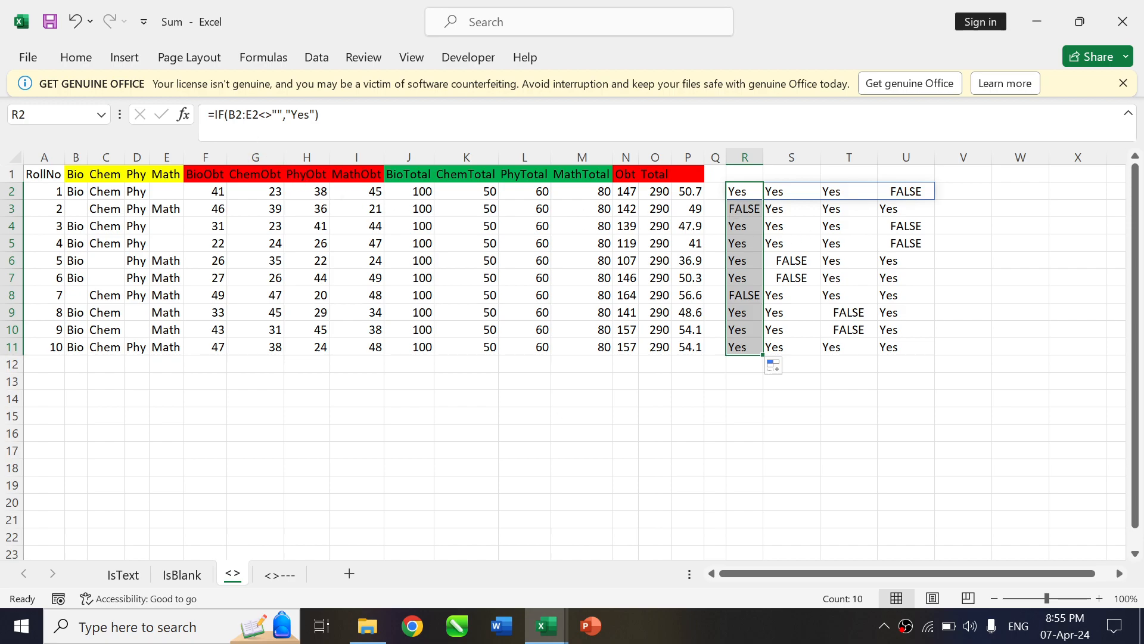
# Put a double minus before IF in R2, making it =--IF(B2:E2<>"","Yes"), and fill it down to R11
pyautogui.press('F2')
pyautogui.press('Home')
pyautogui.press('Right')
pyautogui.write('-')
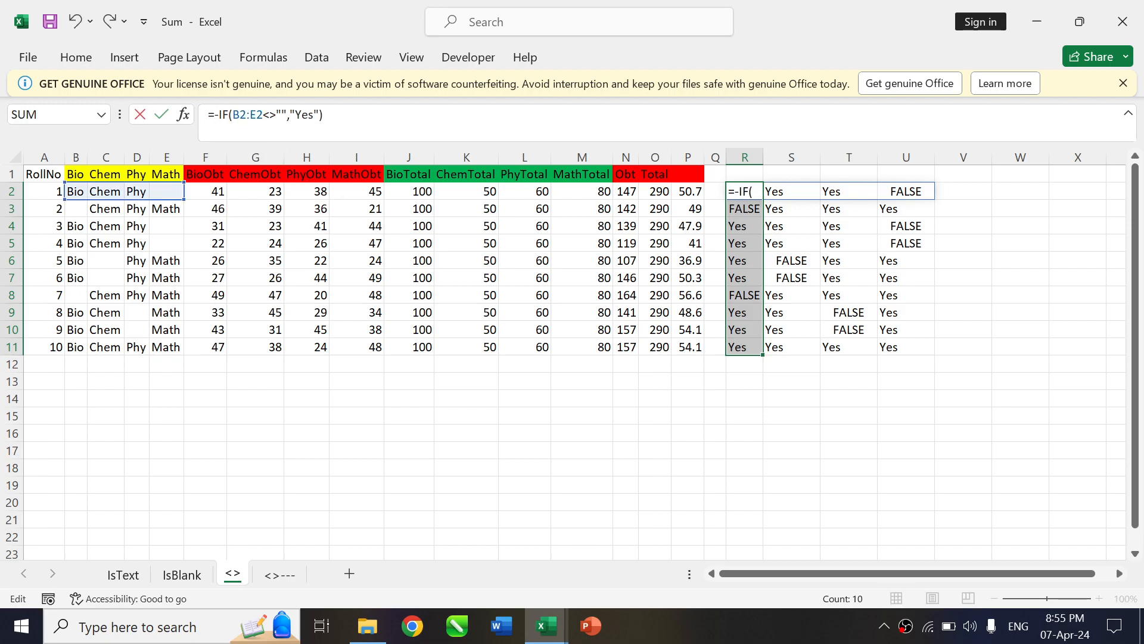
pyautogui.write('-')
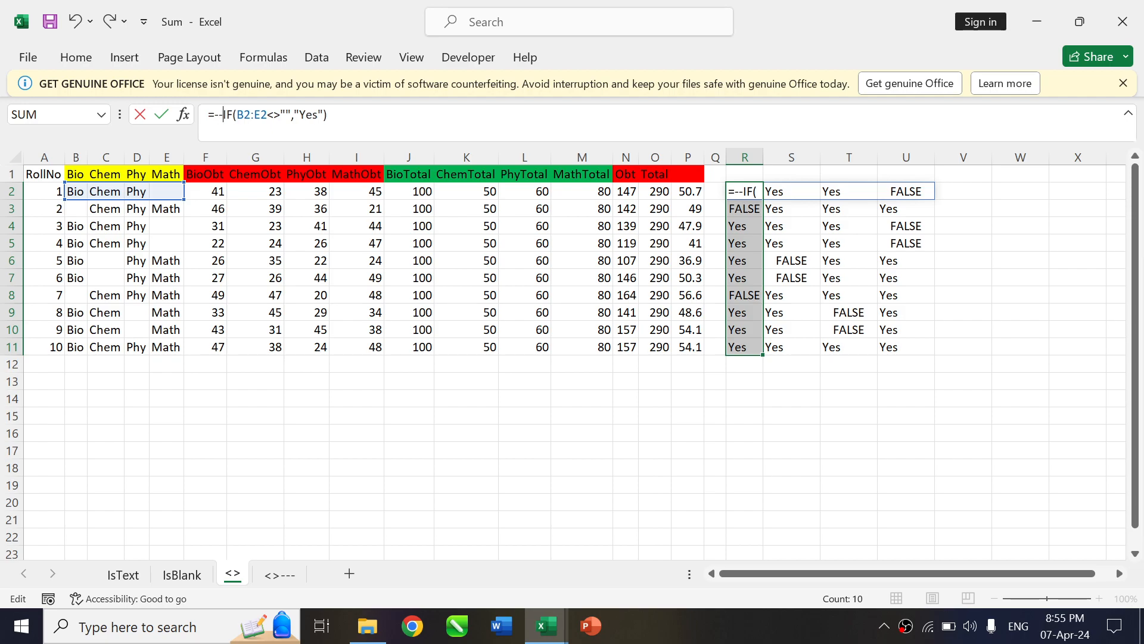
pyautogui.hotkey('ctrl', 'Return')
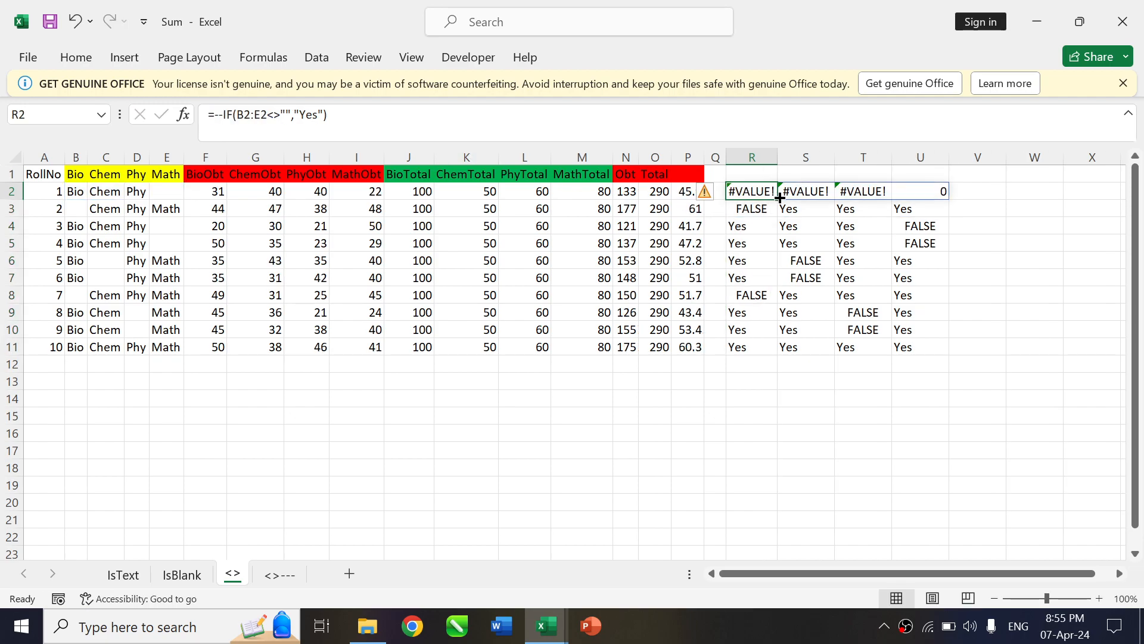
pyautogui.moveTo(778, 198); pyautogui.dragTo(778, 353)
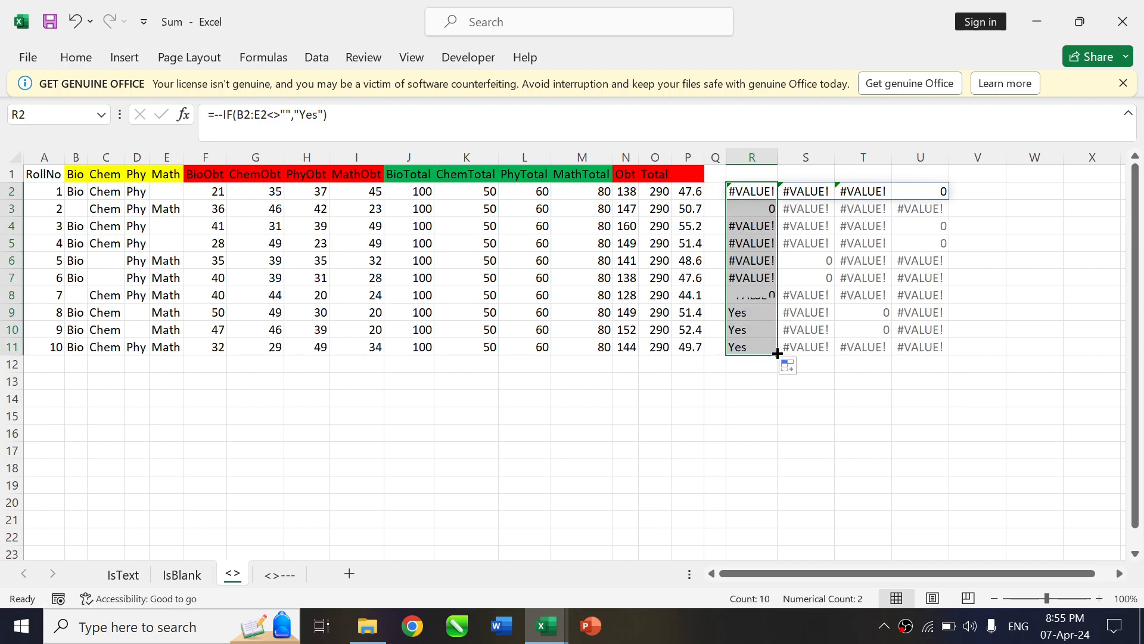
# Replace "Yes" in the R2 formula with 1,0, making it =--IF(B2:E2<>"",1,0), and fill it down to R11
pyautogui.click(768, 218)
pyautogui.press('Up')
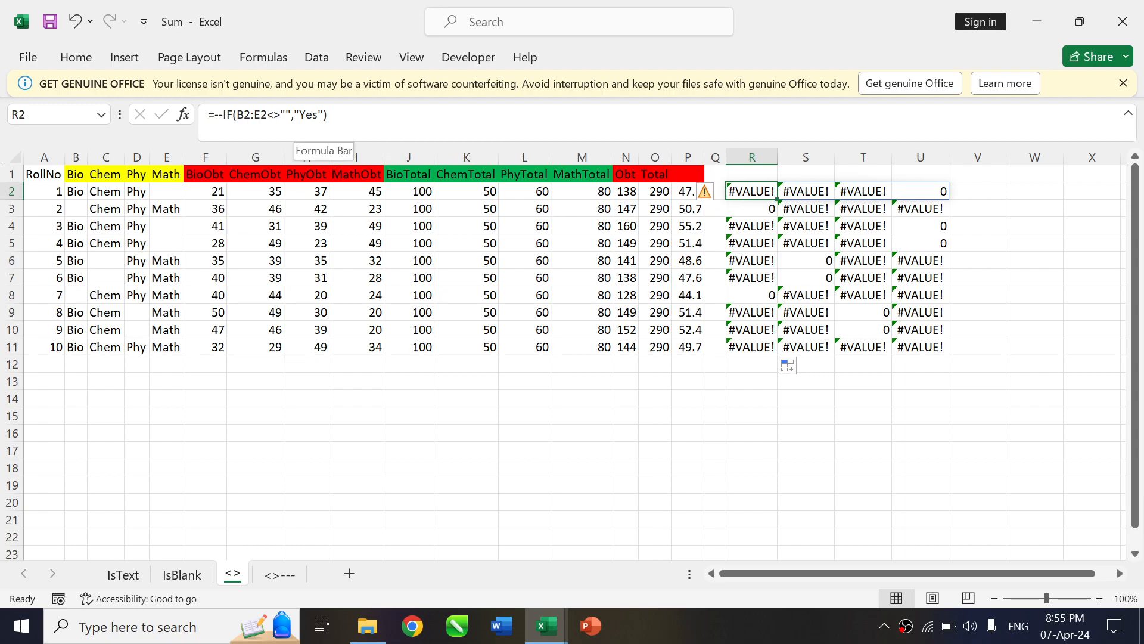
pyautogui.click(293, 114)
pyautogui.moveTo(294, 114); pyautogui.dragTo(323, 114)
pyautogui.write('1,0')
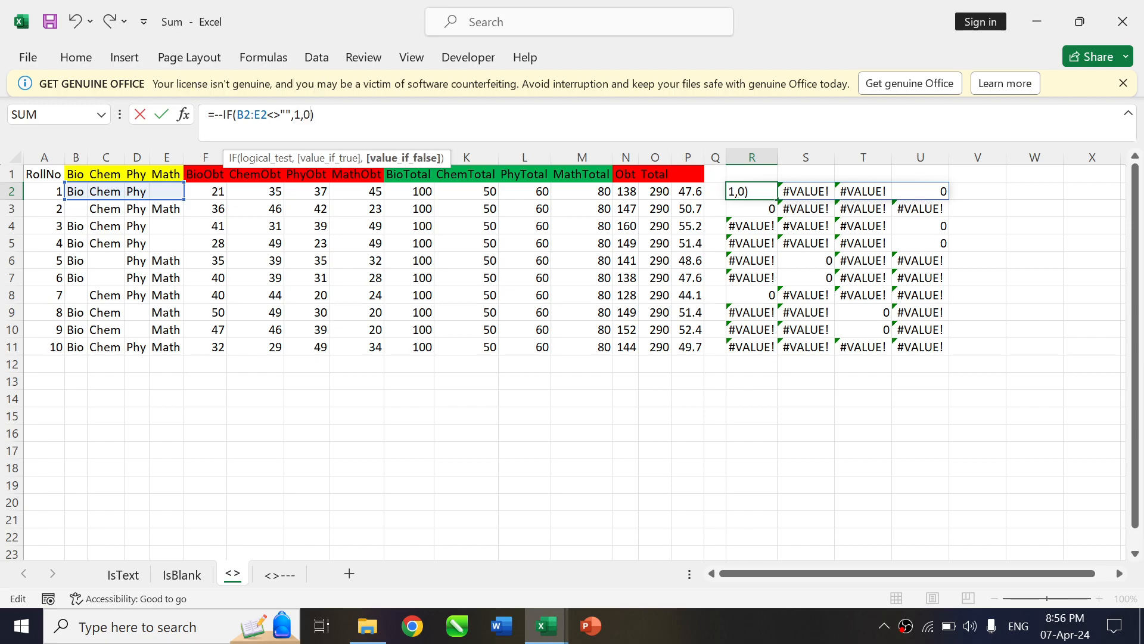
pyautogui.press('Return')
pyautogui.click(770, 188)
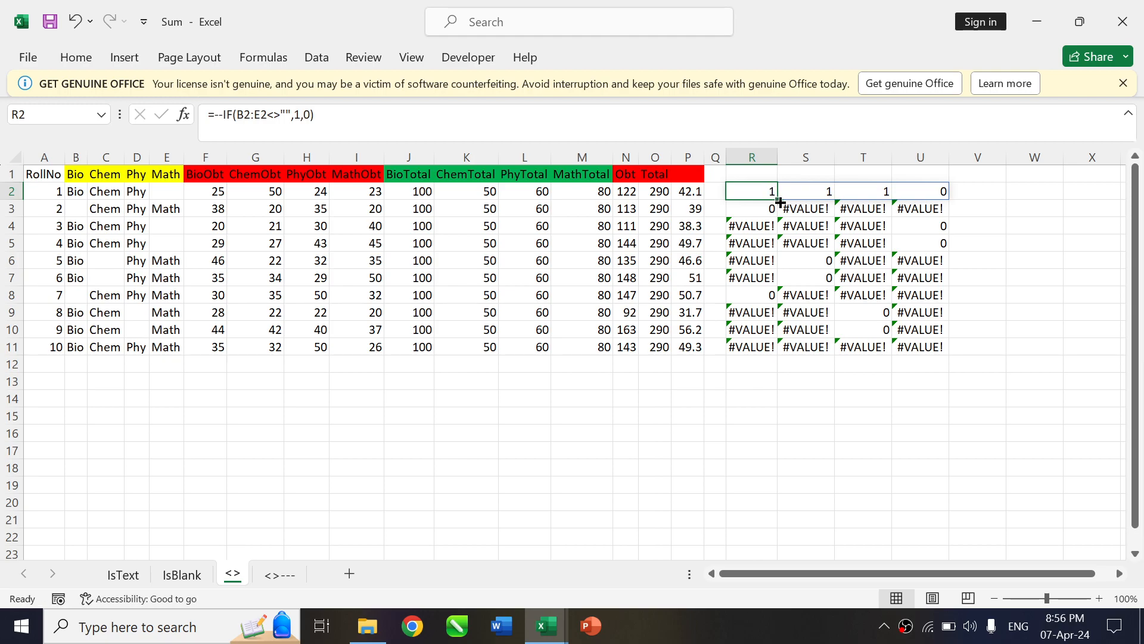
pyautogui.moveTo(780, 203); pyautogui.dragTo(784, 352)
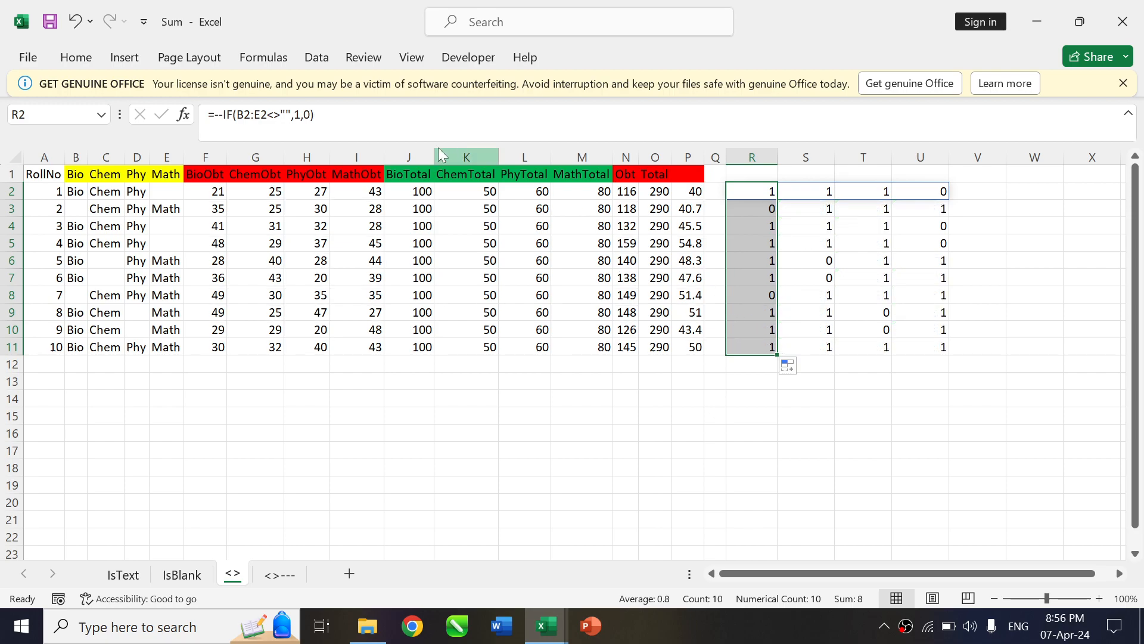
# Remove the double minus from R2, leaving =IF(B2:E2<>"",1,0), and fill the formula down to R11
pyautogui.press('F2')
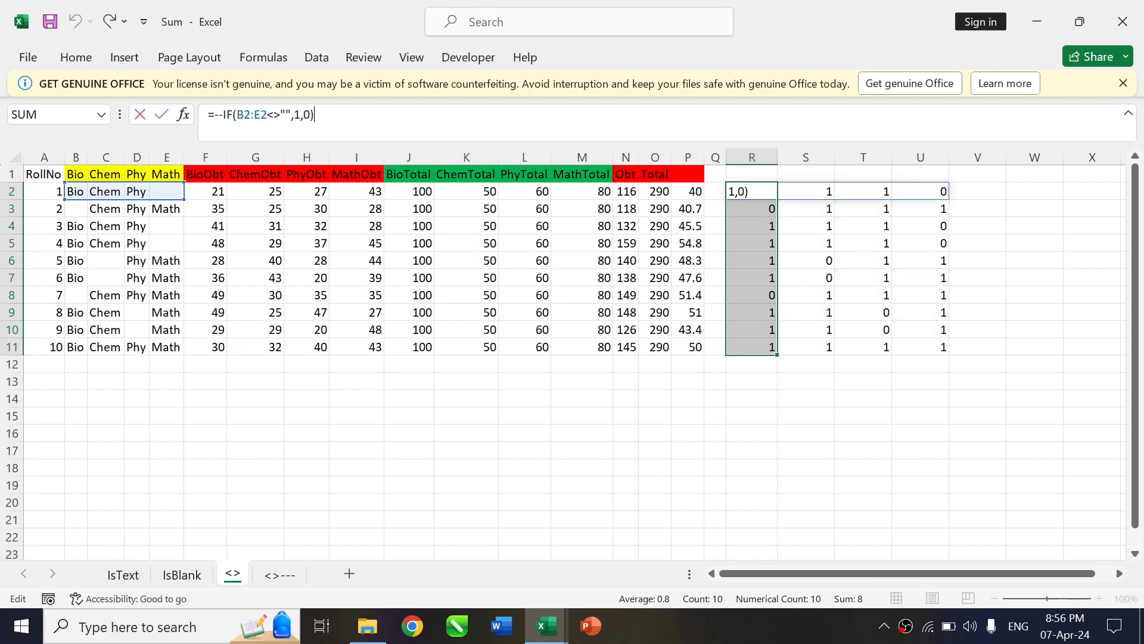
pyautogui.click(224, 114)
pyautogui.press('BackSpace')
pyautogui.press('BackSpace')
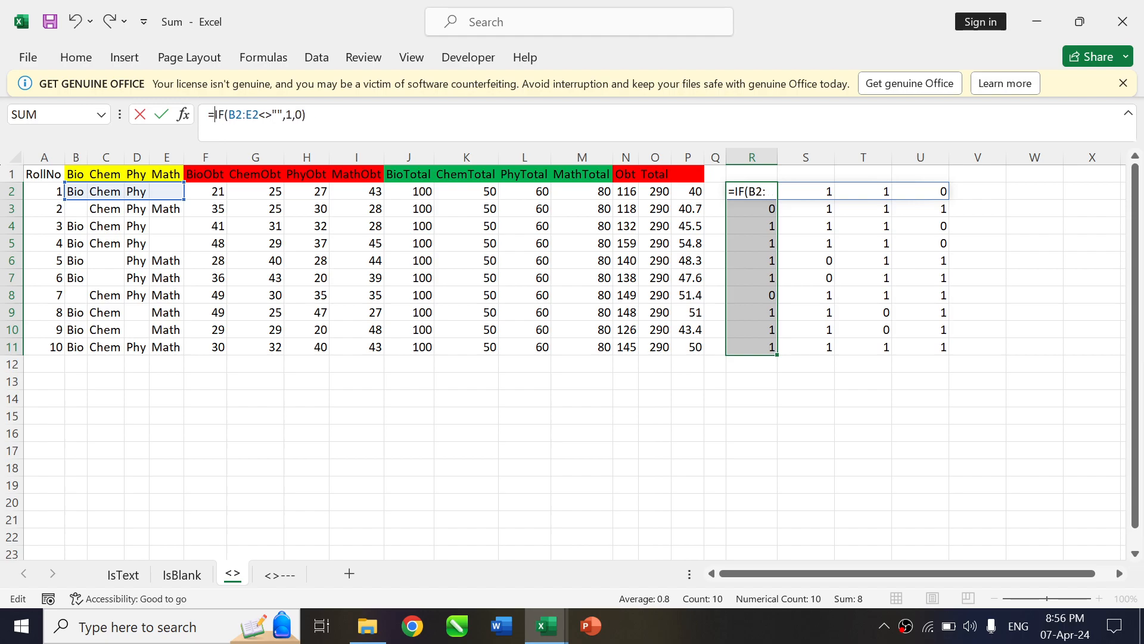
pyautogui.press('Return')
pyautogui.press('Up')
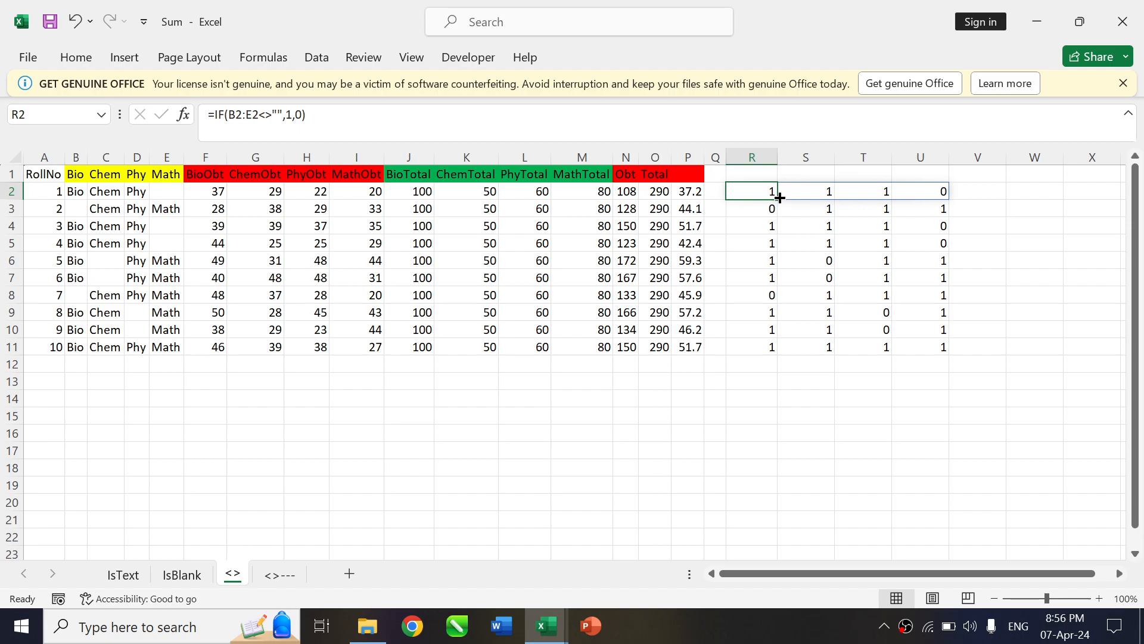
pyautogui.moveTo(779, 197); pyautogui.dragTo(778, 356)
# Multiply the IF result in R2 by the obtained marks F2:I2 and fill the formula down to R11
pyautogui.click(306, 115)
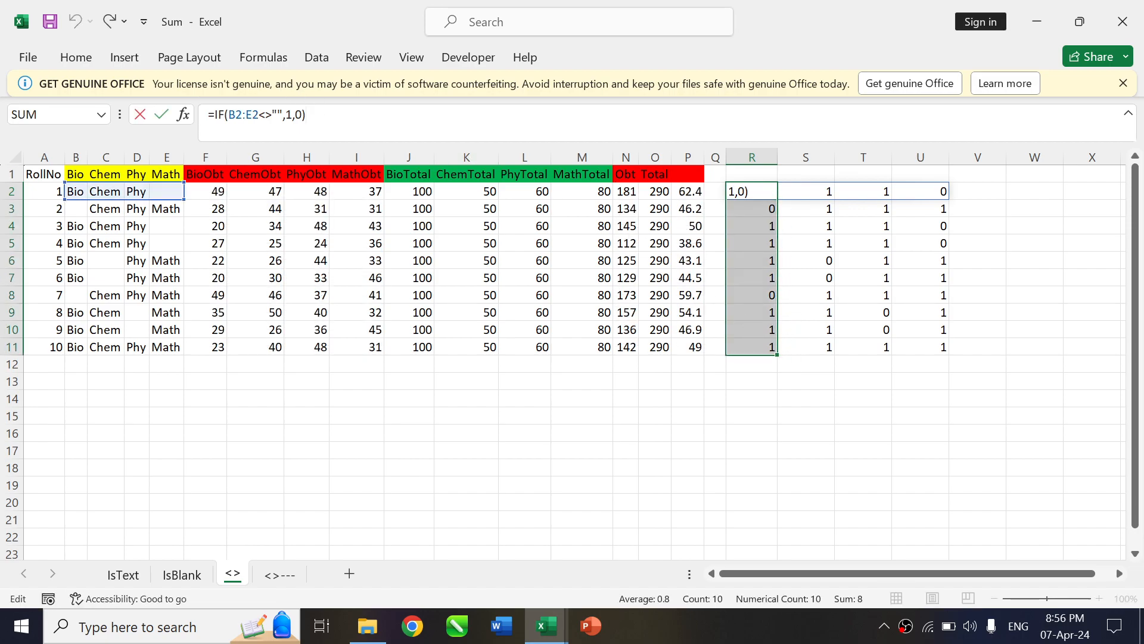
pyautogui.write('*')
pyautogui.moveTo(423, 193); pyautogui.dragTo(576, 199)
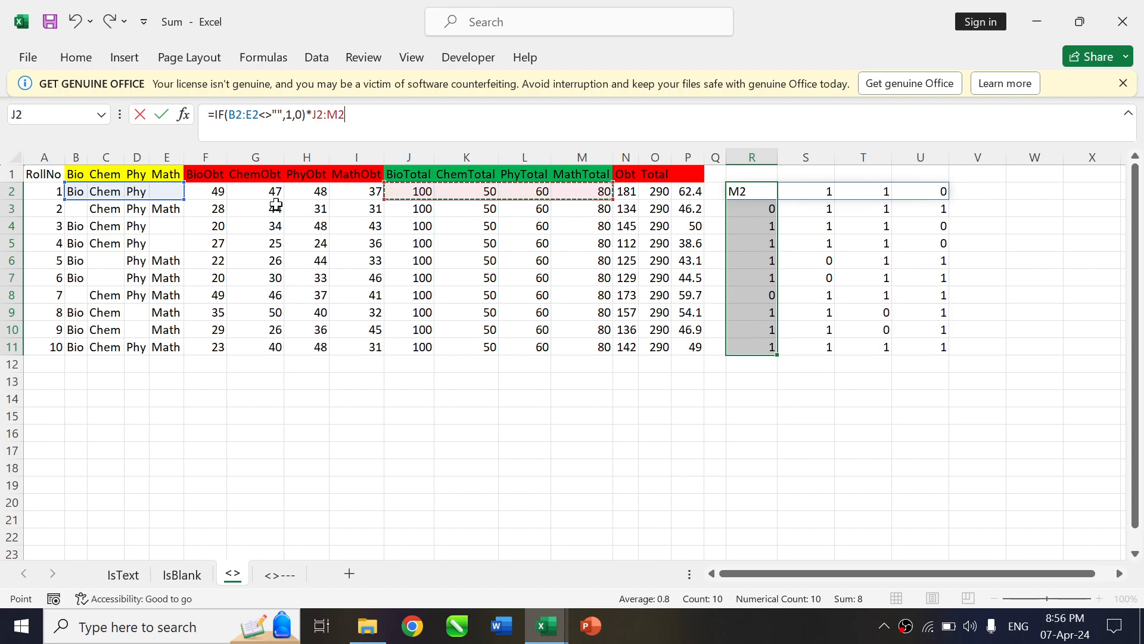
pyautogui.moveTo(213, 192); pyautogui.dragTo(368, 203)
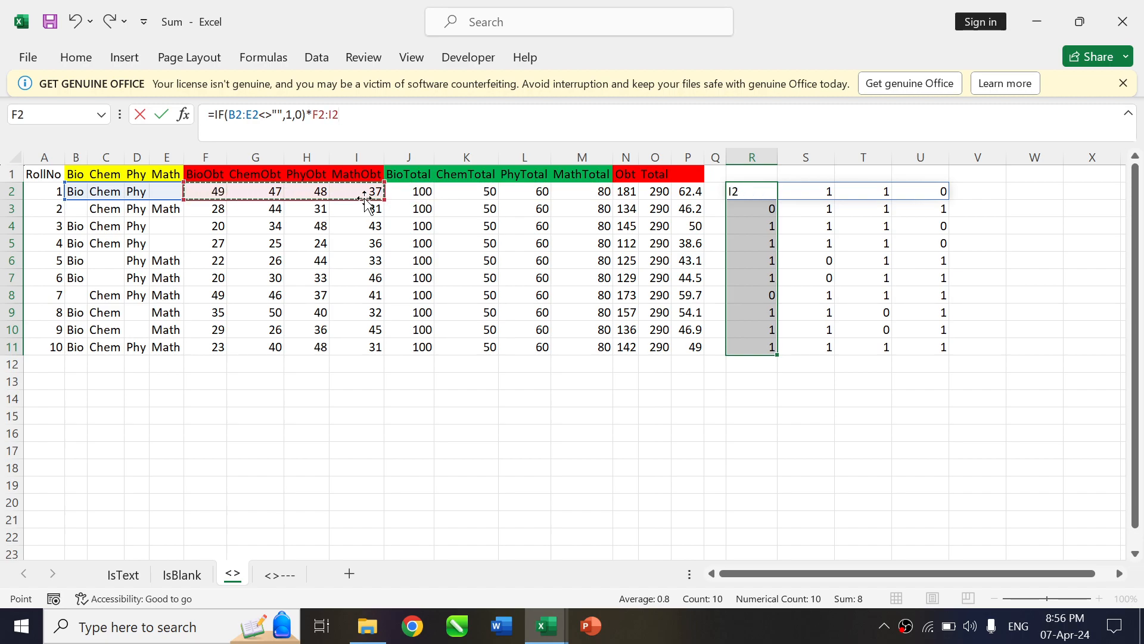
pyautogui.press('Return')
pyautogui.press('Up')
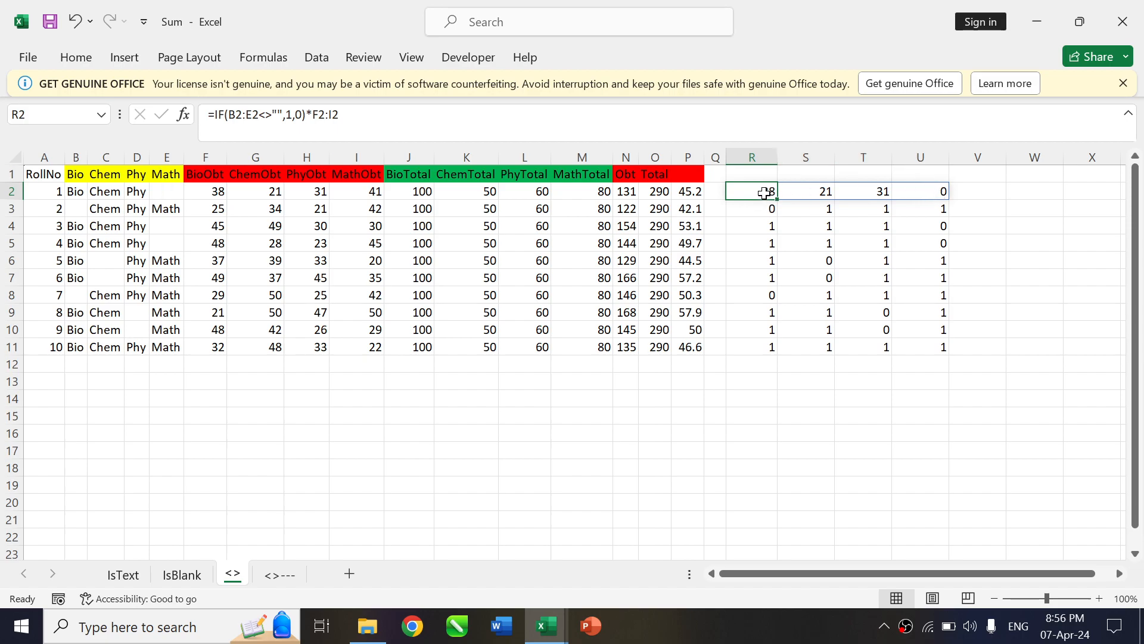
pyautogui.moveTo(777, 199); pyautogui.dragTo(779, 347)
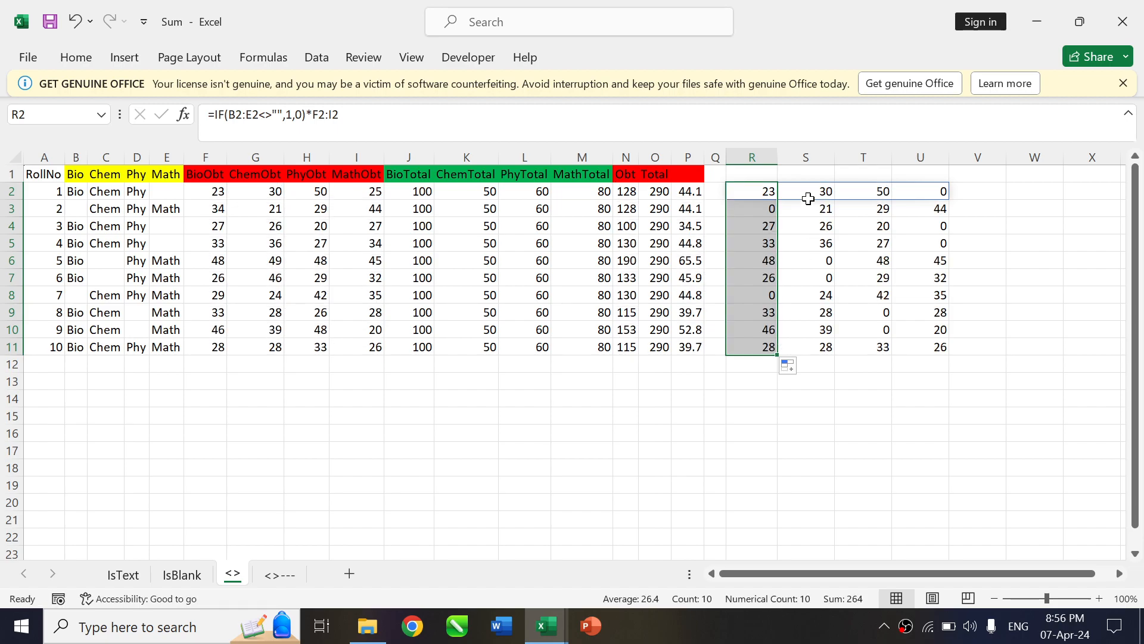
# Wrap the R2 formula in SUM, making it =SUM(IF(B2:E2<>"",1,0)*F2:I2), and fill it down to R11
pyautogui.click(767, 189)
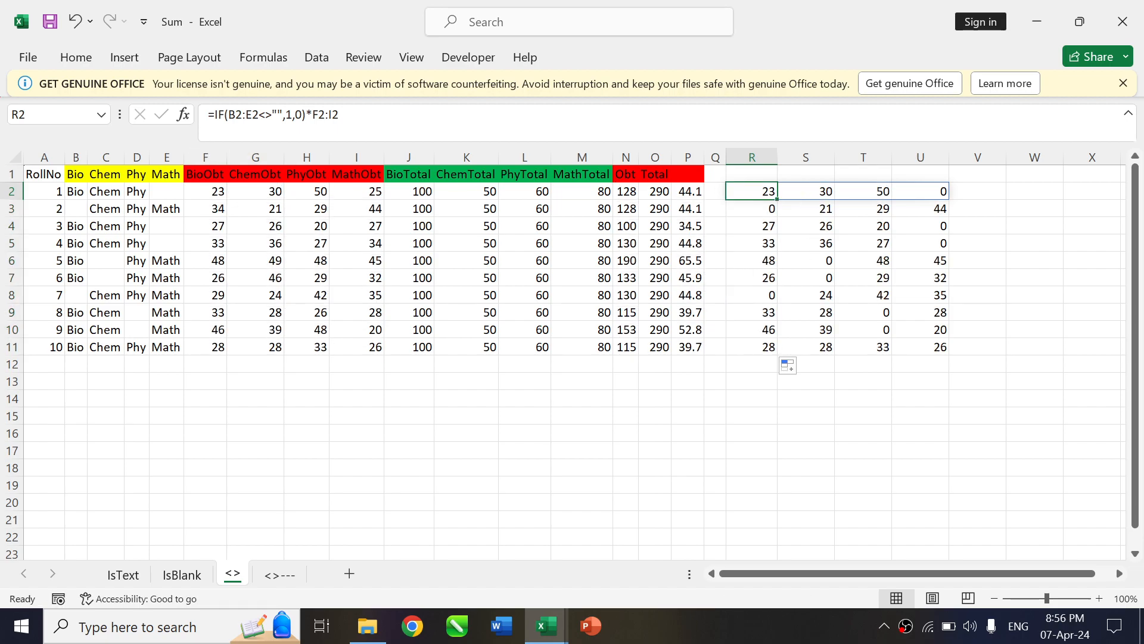
pyautogui.press('F2')
pyautogui.write('SUM(')
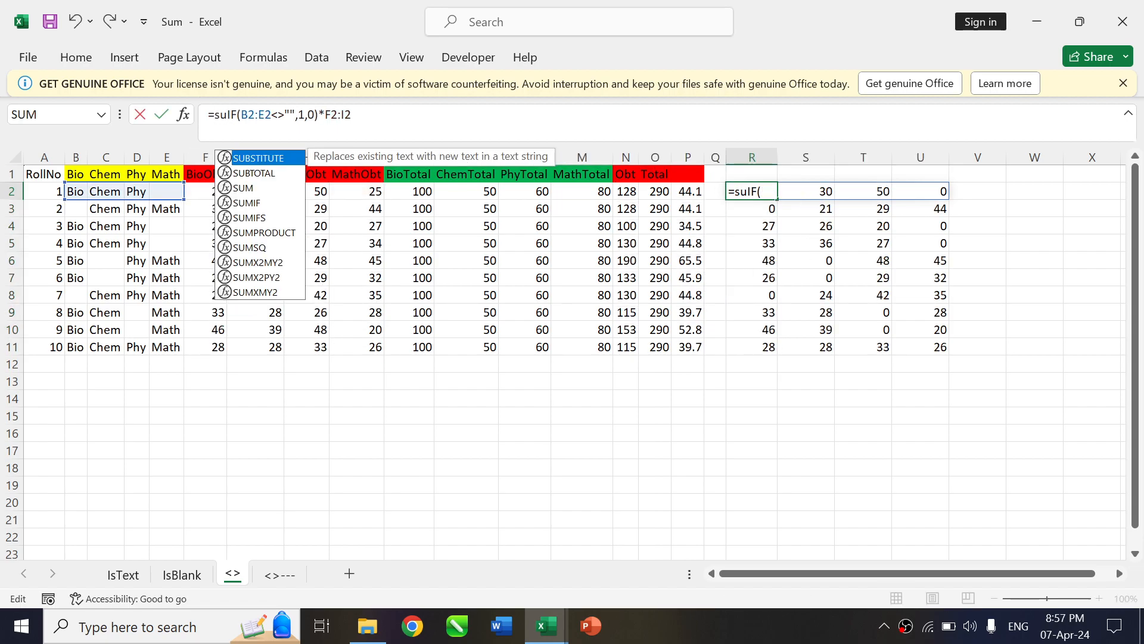
pyautogui.press('End')
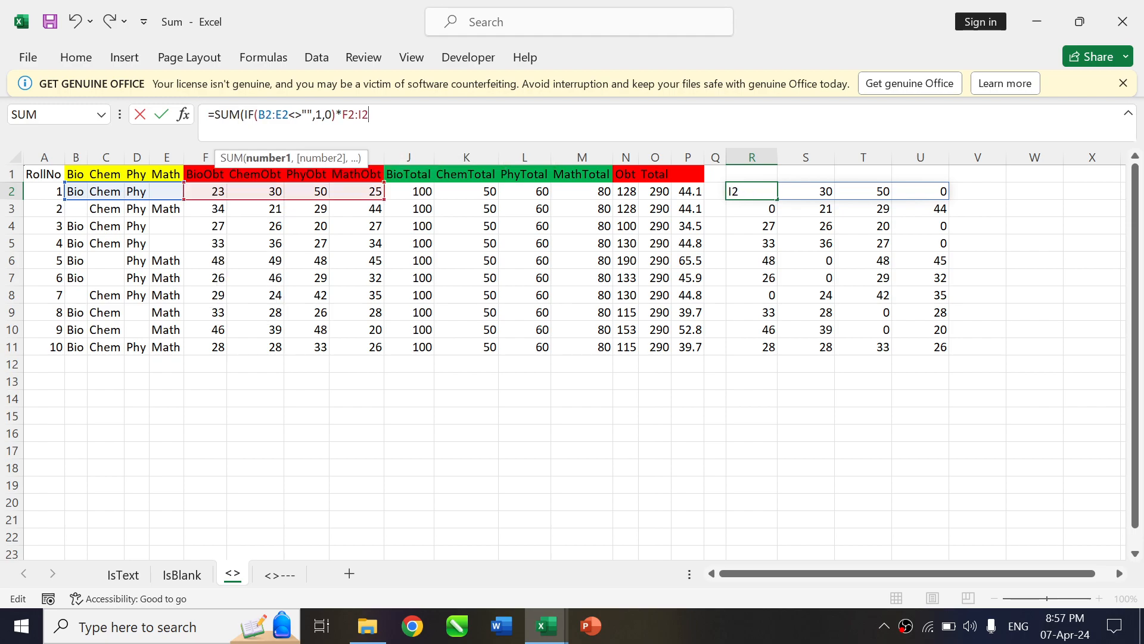
pyautogui.write(')')
pyautogui.press('Return')
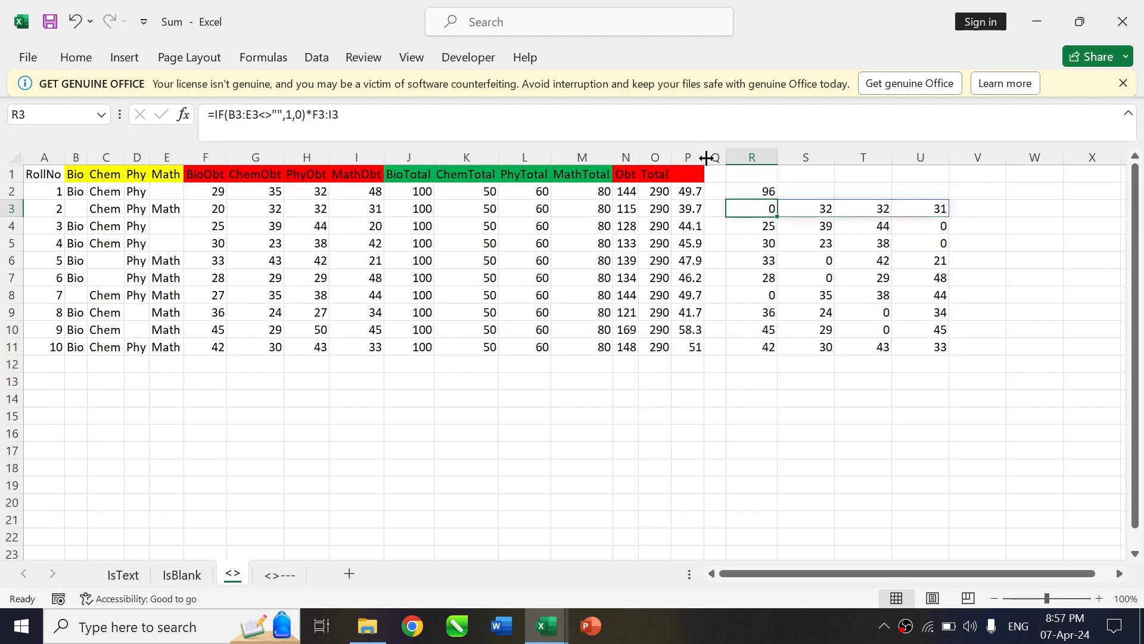
pyautogui.click(763, 190)
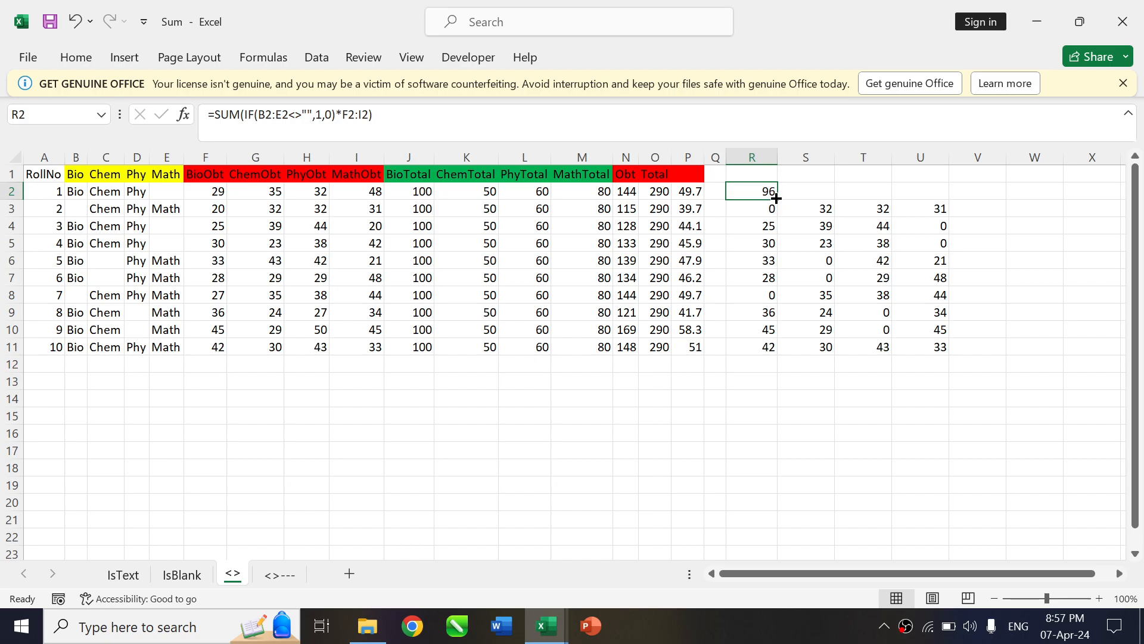
pyautogui.hotkey('ctrl', 'shift', 'Down')
pyautogui.hotkey('ctrl', 'd')
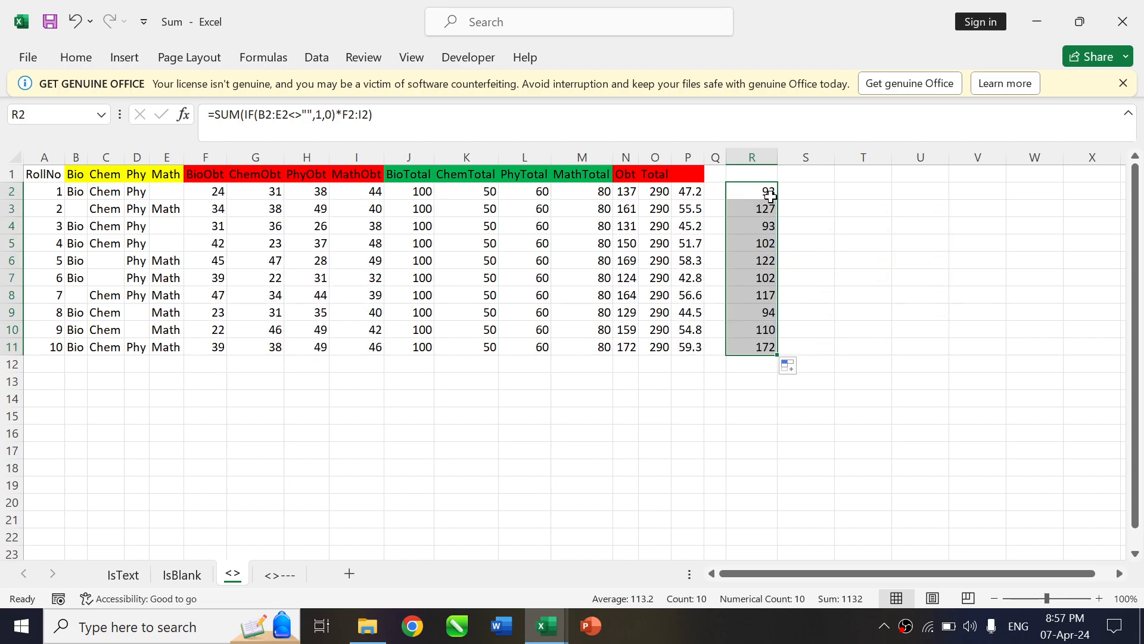
# Copy the R2 formula into S2 with the multiplied range changed to J2:M2, and fill it down to S11
pyautogui.press('F2')
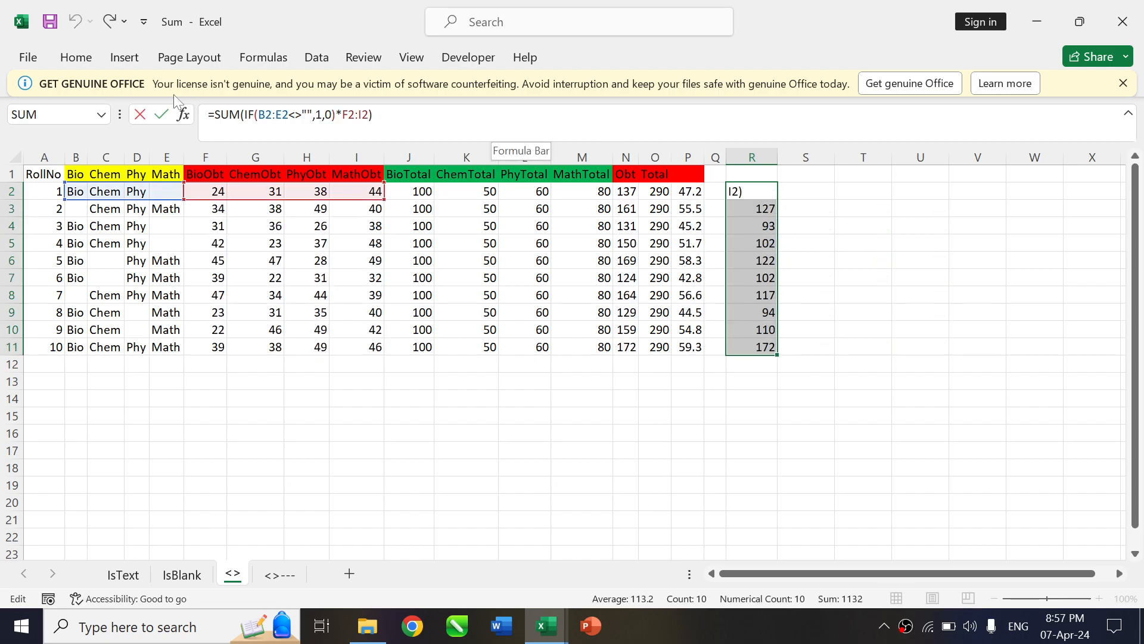
pyautogui.moveTo(373, 115); pyautogui.dragTo(167, 132)
pyautogui.hotkey('ctrl', 'c')
pyautogui.press('Escape')
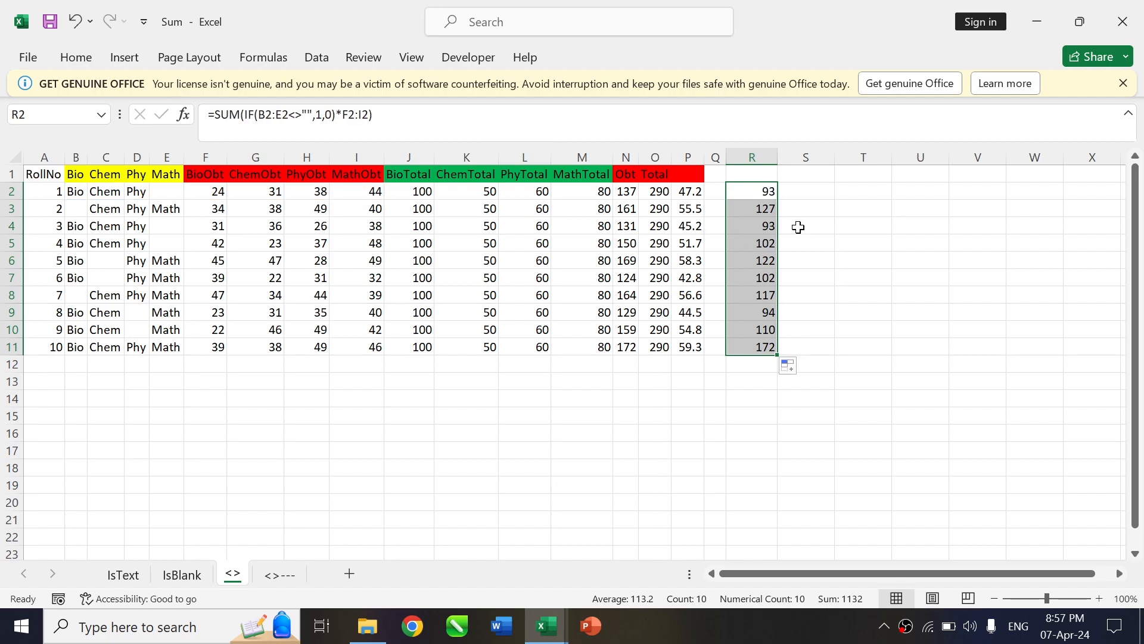
pyautogui.click(814, 192)
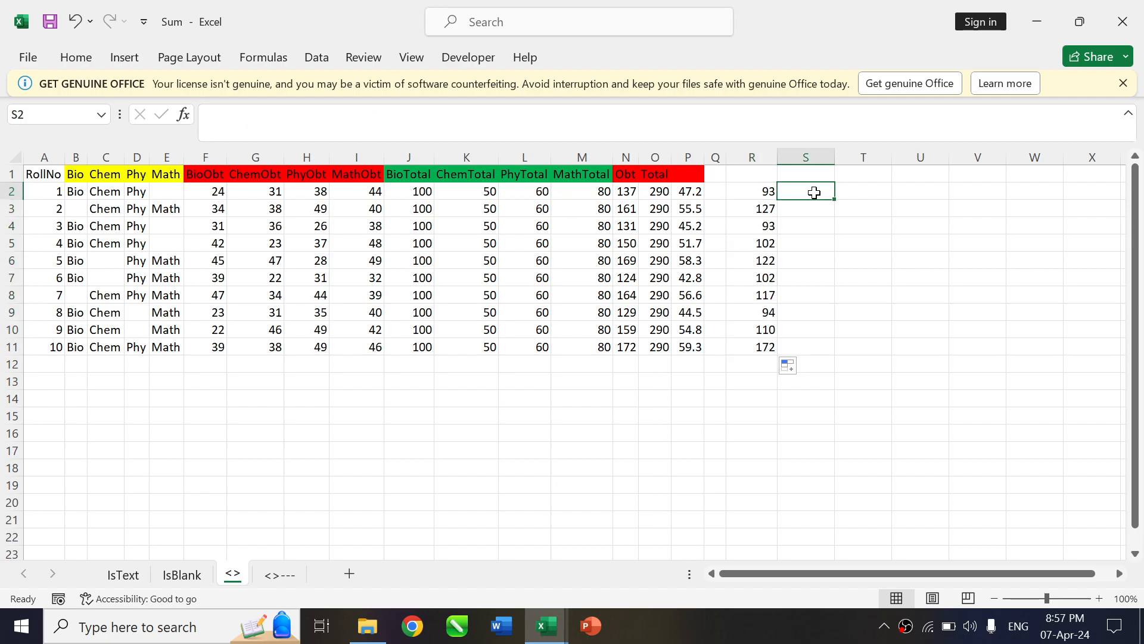
pyautogui.press('F2')
pyautogui.hotkey('ctrl', 'v')
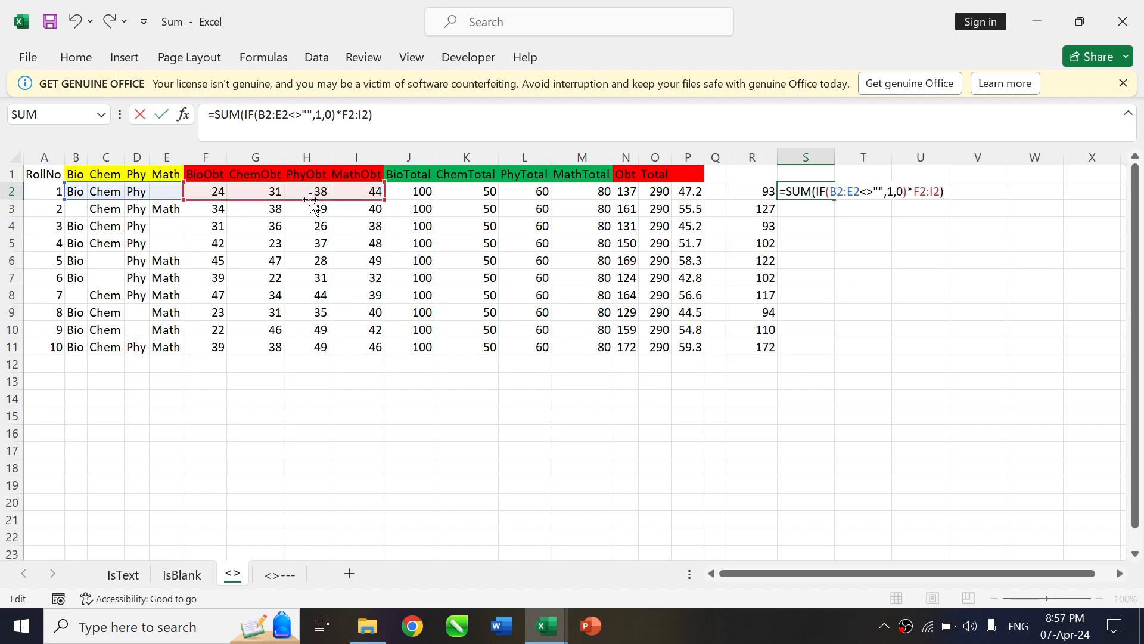
pyautogui.moveTo(314, 200); pyautogui.dragTo(522, 190)
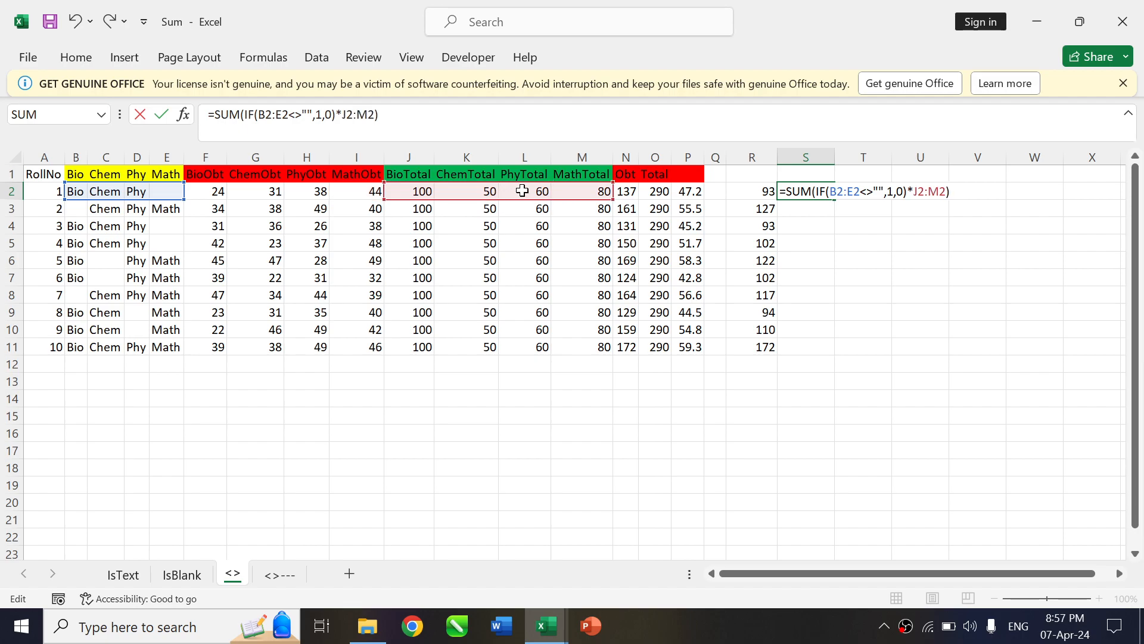
pyautogui.press('Return')
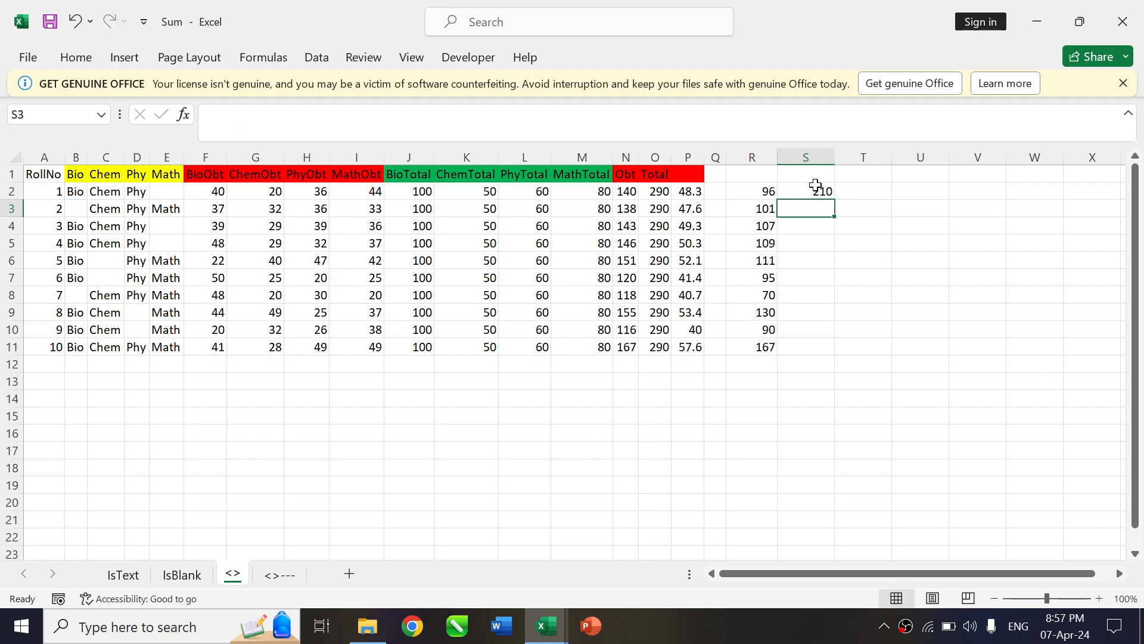
pyautogui.click(815, 186)
pyautogui.doubleClick(834, 201)
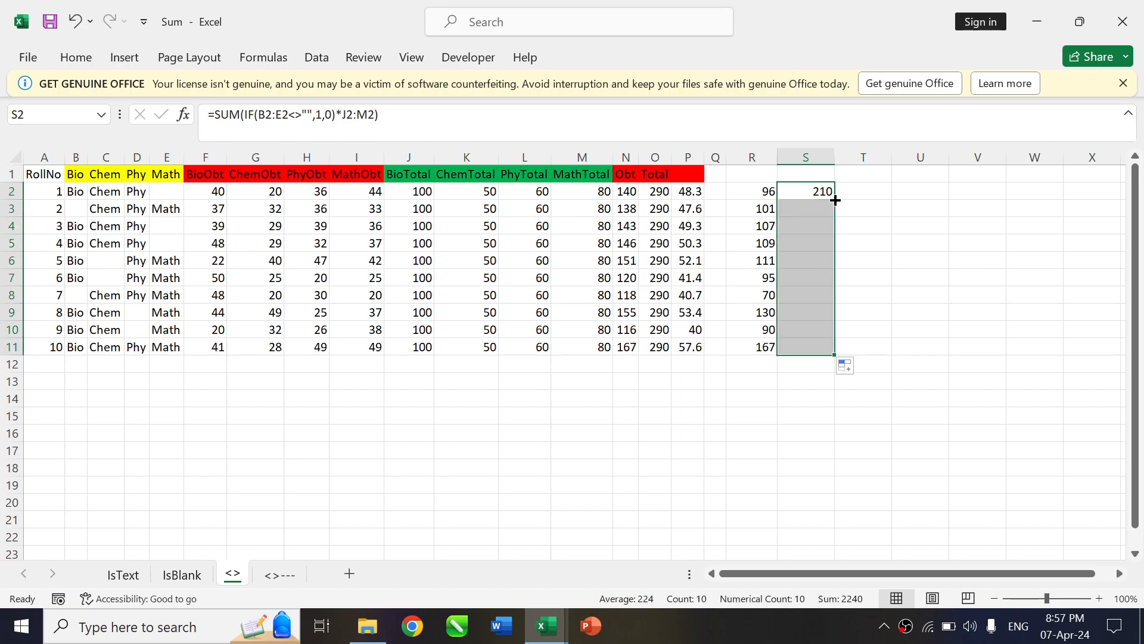
pyautogui.click(811, 294)
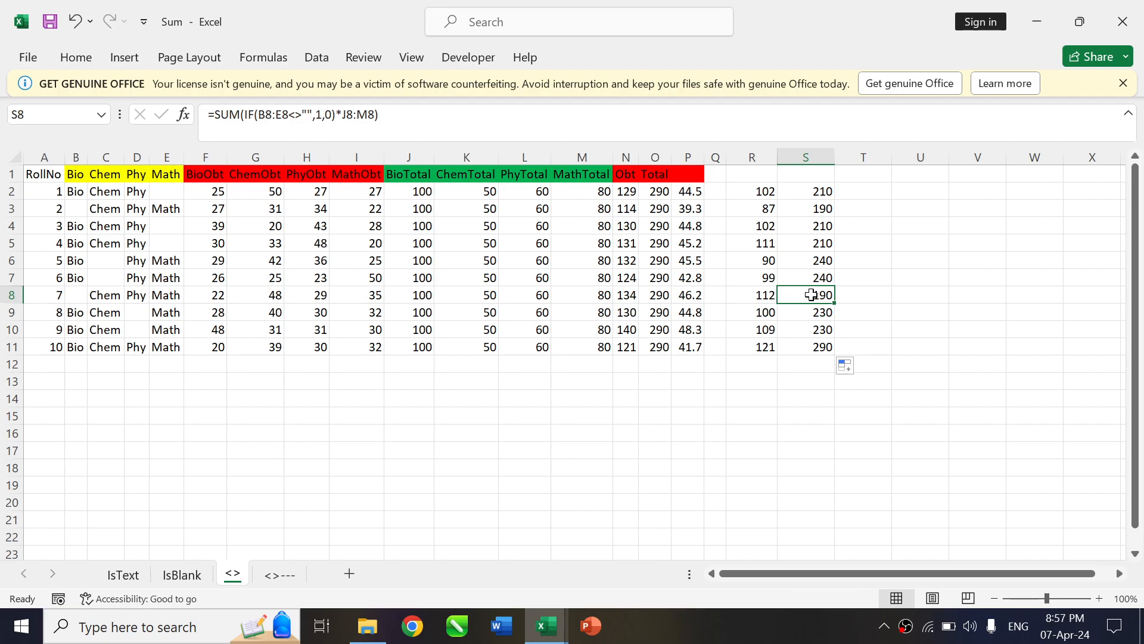
# Select only the blank cells within B2:E11 using Go To Special and fill them all with '---
pyautogui.moveTo(71, 191); pyautogui.dragTo(167, 191)
pyautogui.click(166, 191)
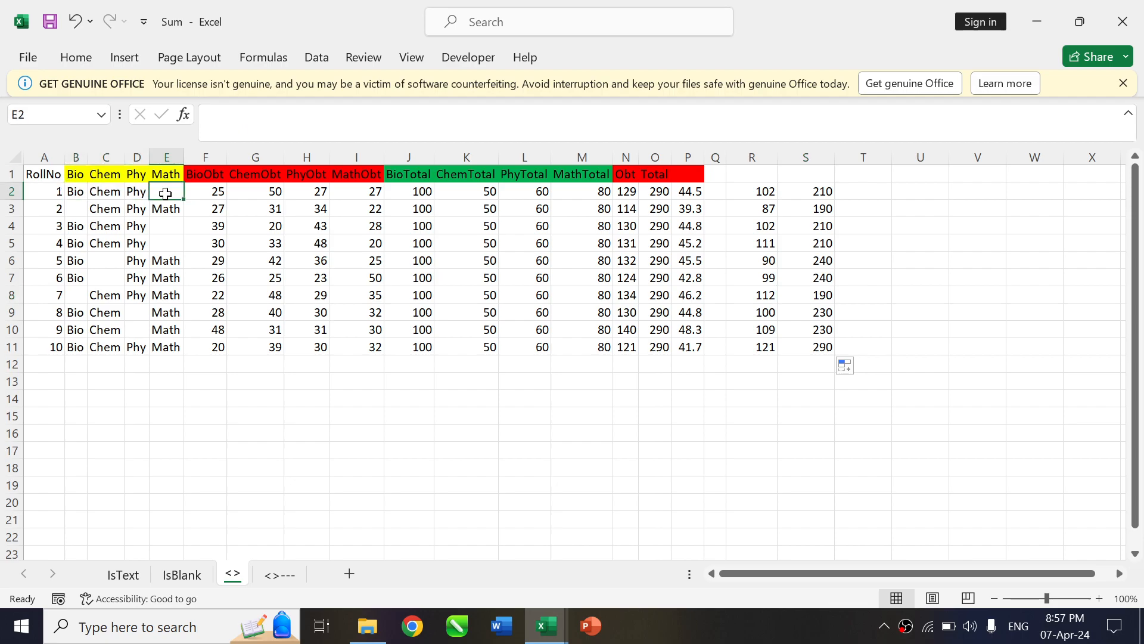
pyautogui.click(75, 210)
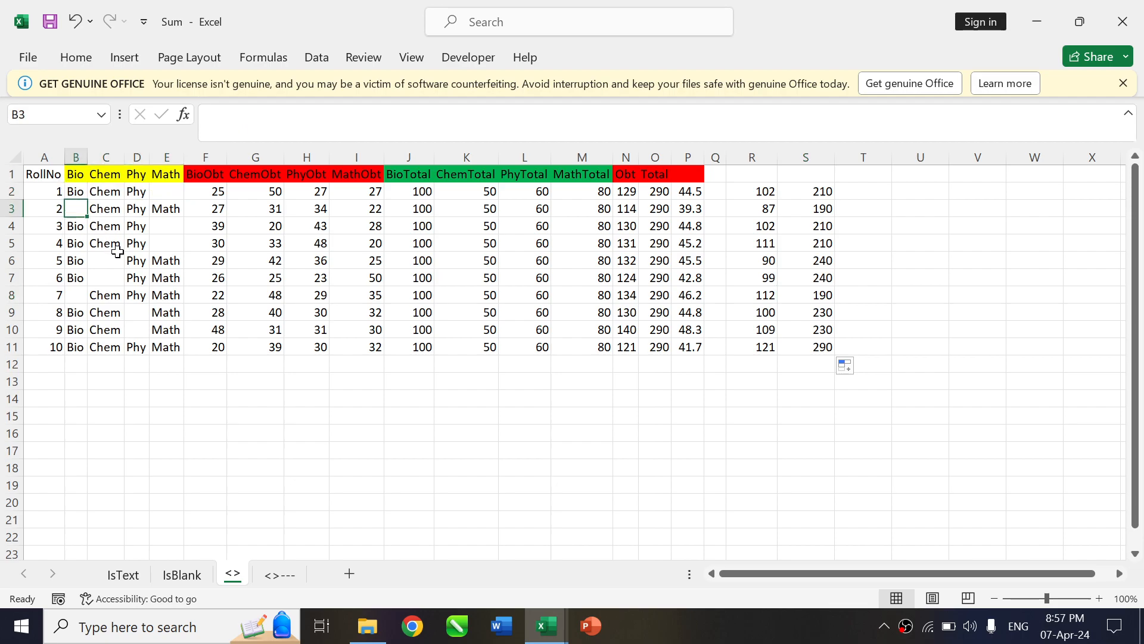
pyautogui.moveTo(75, 194); pyautogui.dragTo(170, 348)
pyautogui.press('F5')
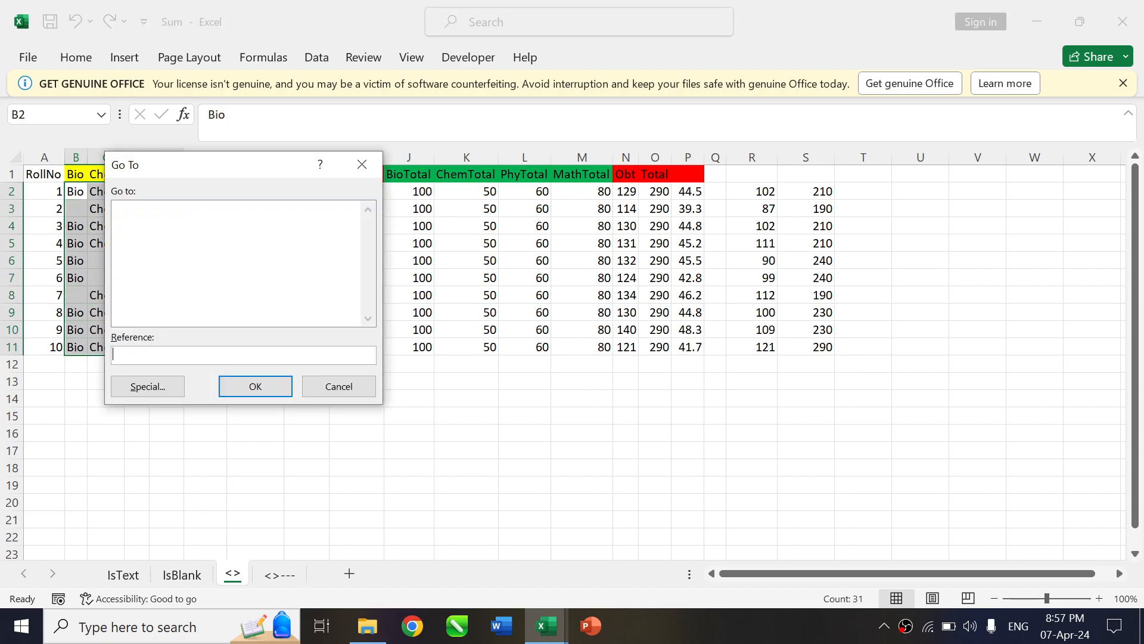
pyautogui.click(147, 386)
pyautogui.click(154, 310)
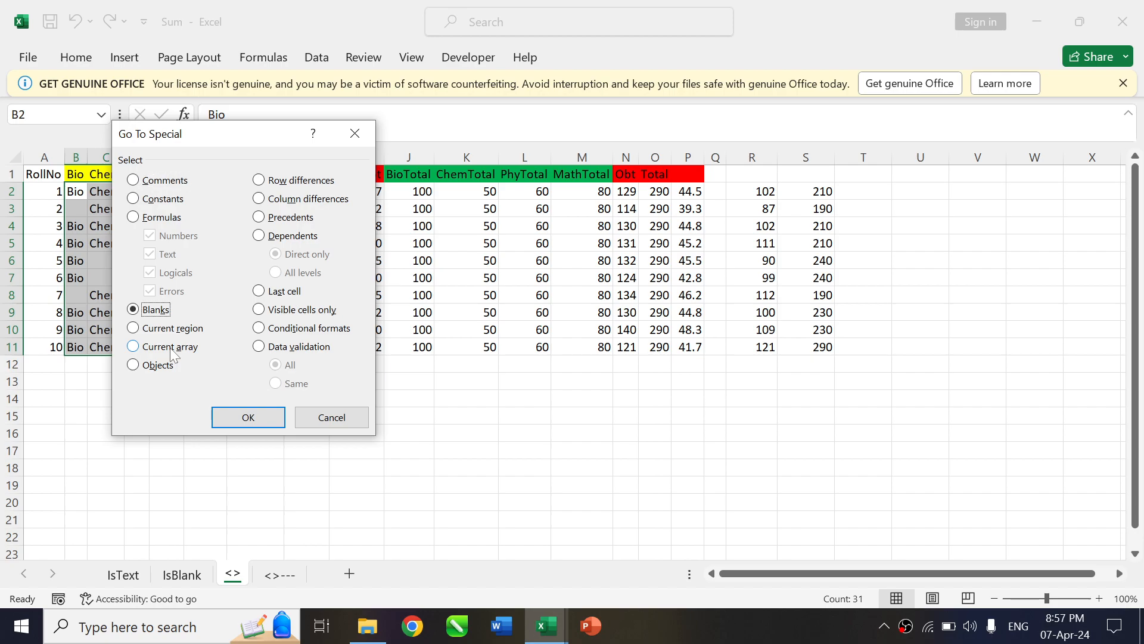
pyautogui.press('Return')
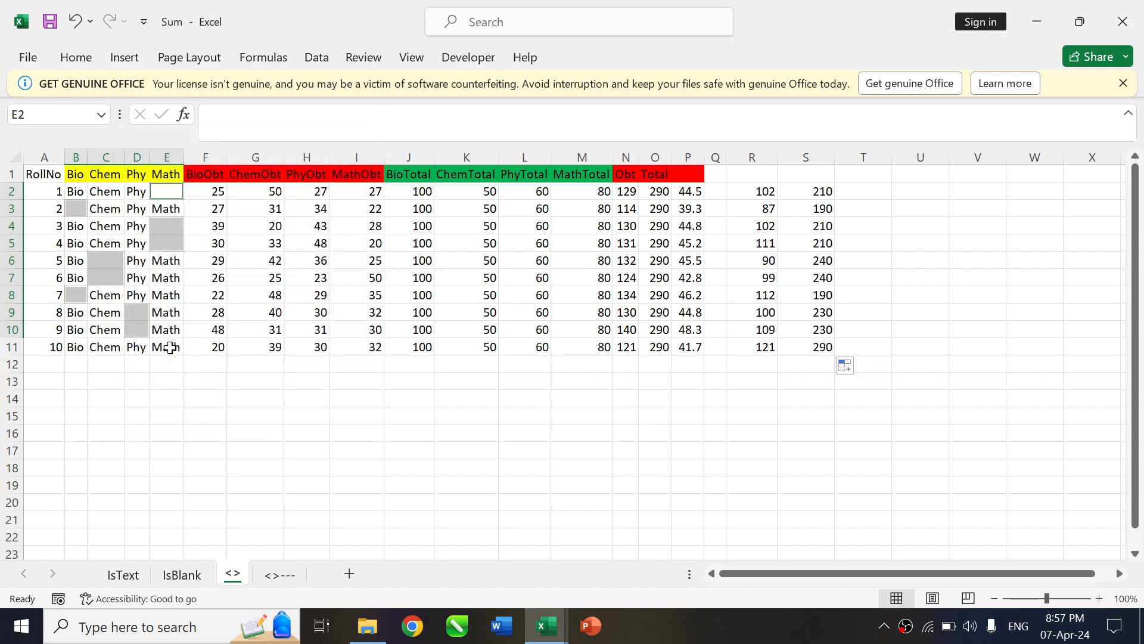
pyautogui.write('---')
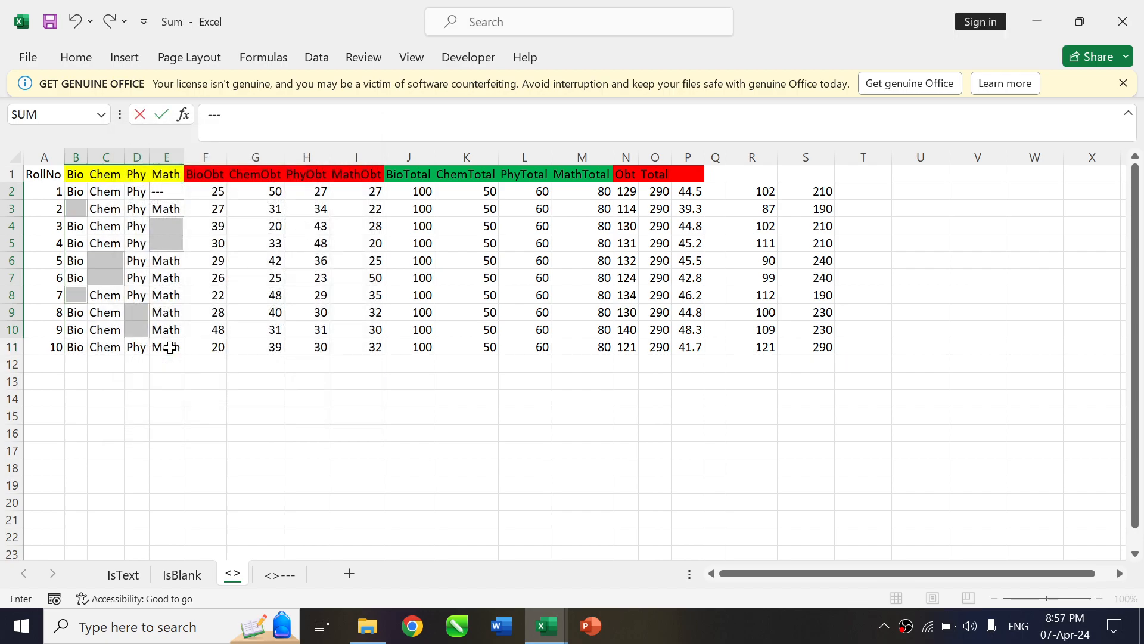
pyautogui.hotkey('ctrl', 'Return')
pyautogui.press('Return')
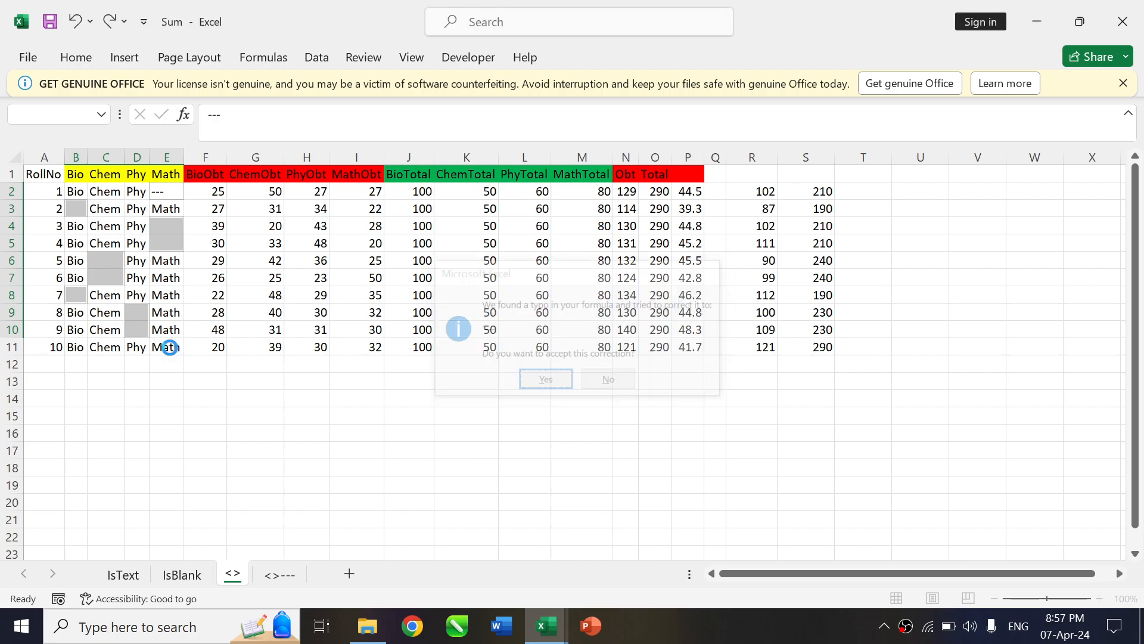
pyautogui.press('Down')
pyautogui.press('Down')
pyautogui.press('Up')
pyautogui.press('Up')
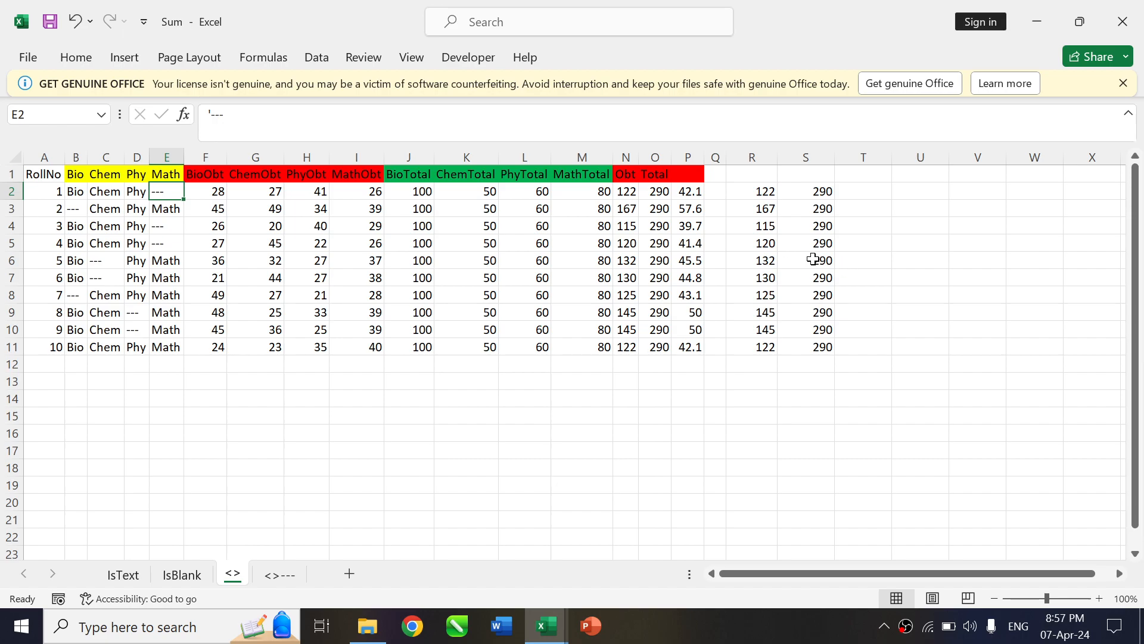
# Examine the R and S column formulas and results against the dashed subject cells in B2:E11
pyautogui.click(764, 191)
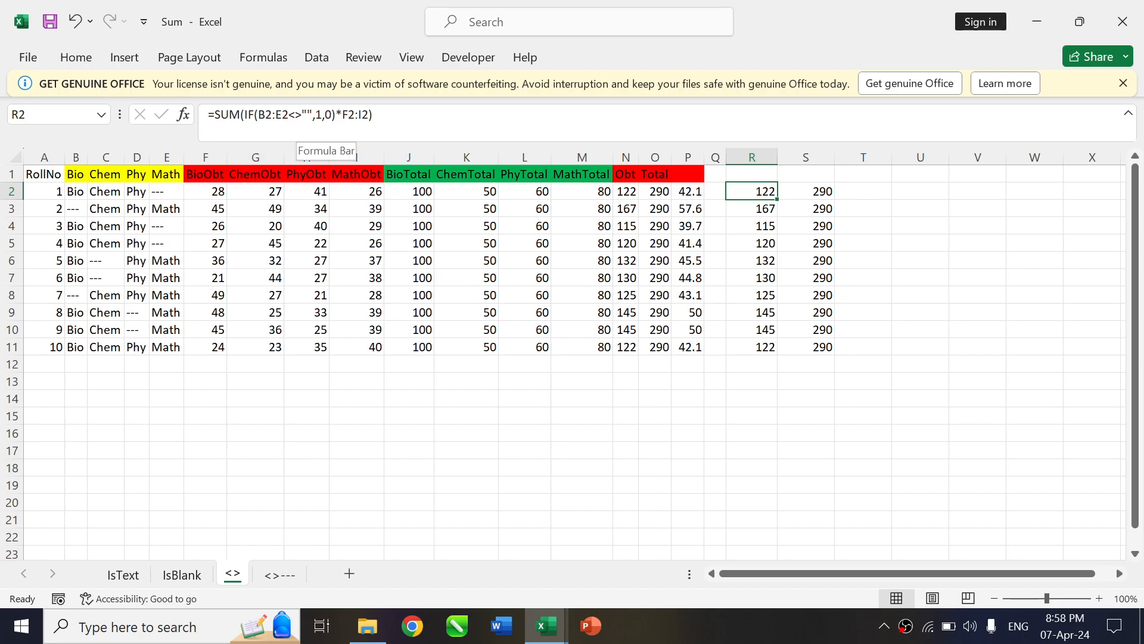
pyautogui.click(164, 193)
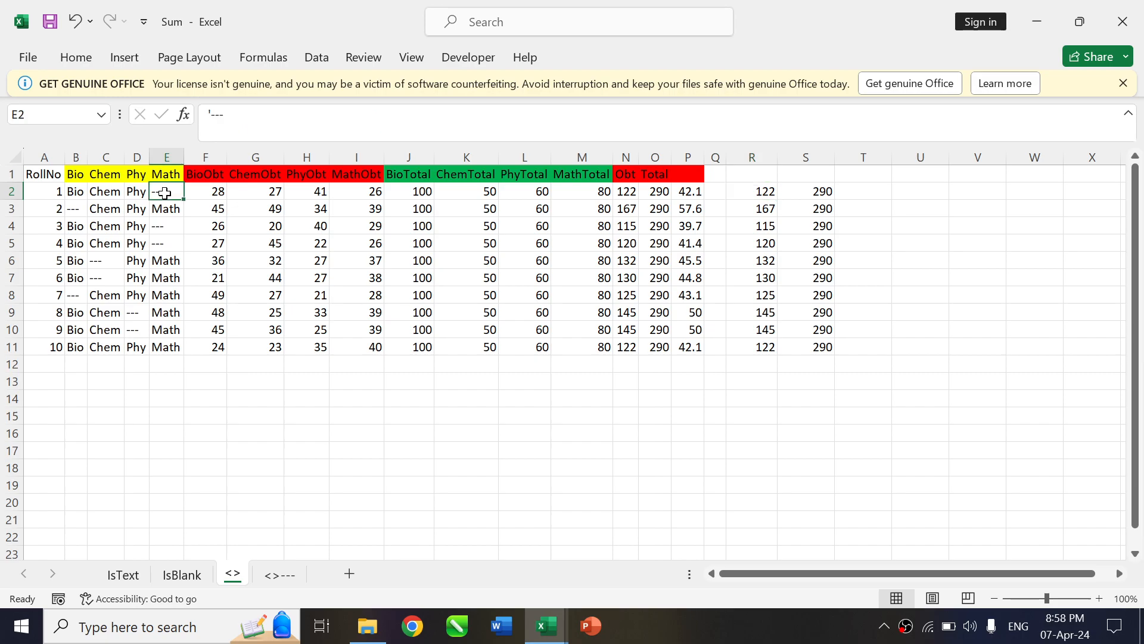
pyautogui.press('Right')
pyautogui.press('Right')
pyautogui.press('Right')
pyautogui.press('Right')
pyautogui.press('Right')
pyautogui.press('Right')
pyautogui.press('Right')
pyautogui.press('Right')
pyautogui.press('Right')
pyautogui.press('Right')
pyautogui.press('Right')
pyautogui.press('Right')
pyautogui.press('Right')
pyautogui.press('Right')
pyautogui.press('Down')
pyautogui.press('Down')
pyautogui.press('Down')
pyautogui.press('Down')
pyautogui.press('Down')
pyautogui.press('Down')
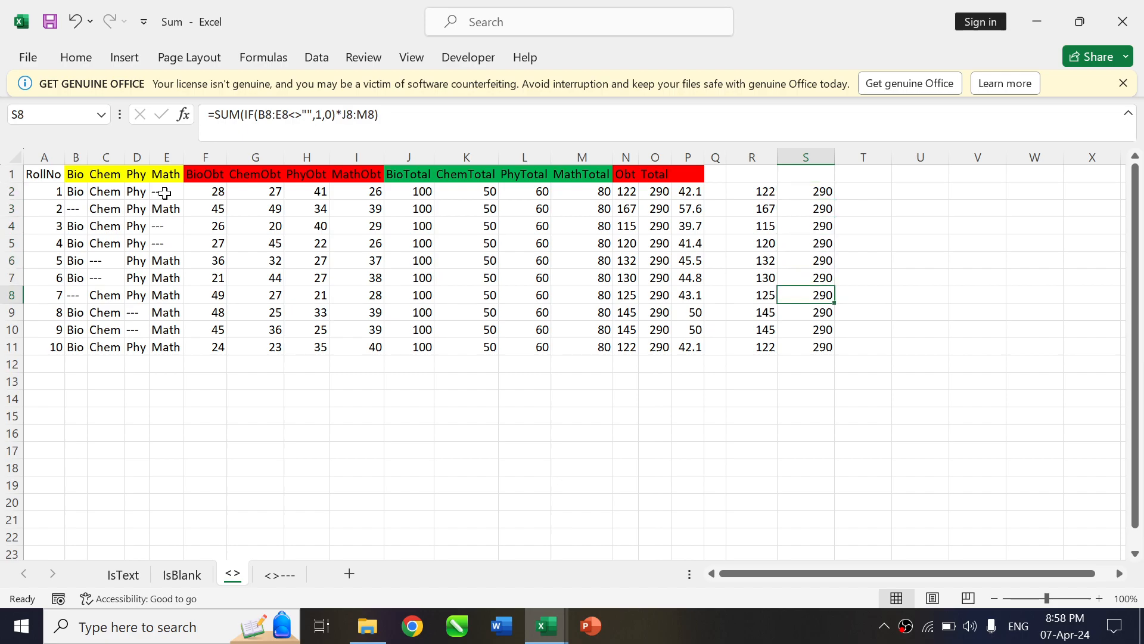
pyautogui.press('Down')
pyautogui.press('Down')
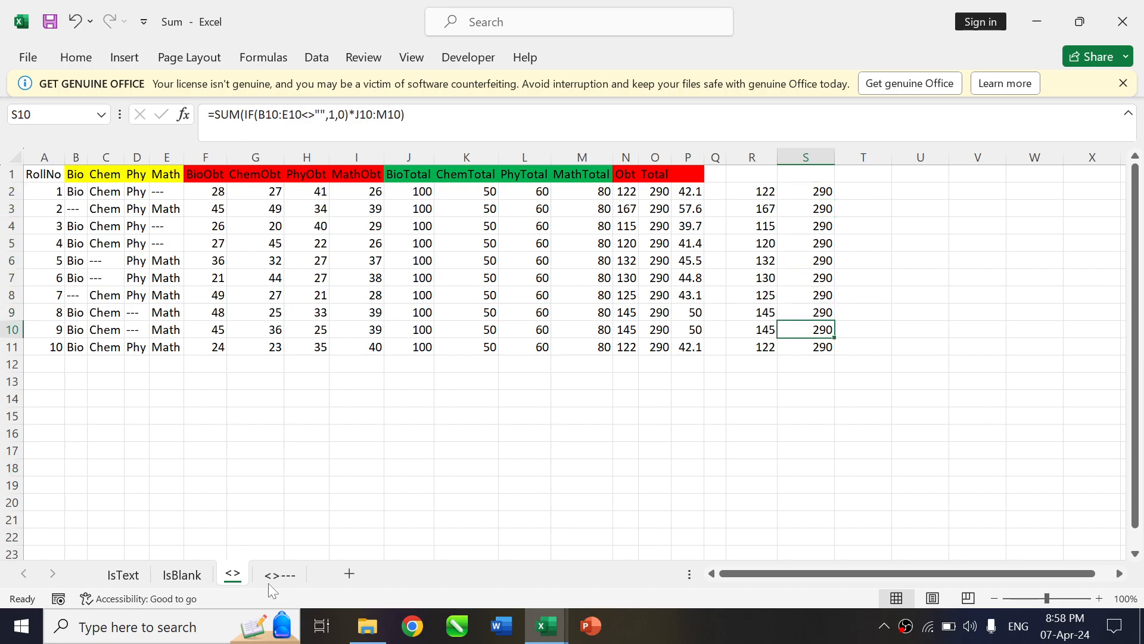
# Switch to the <>--- sheet and select cell R2
pyautogui.click(283, 581)
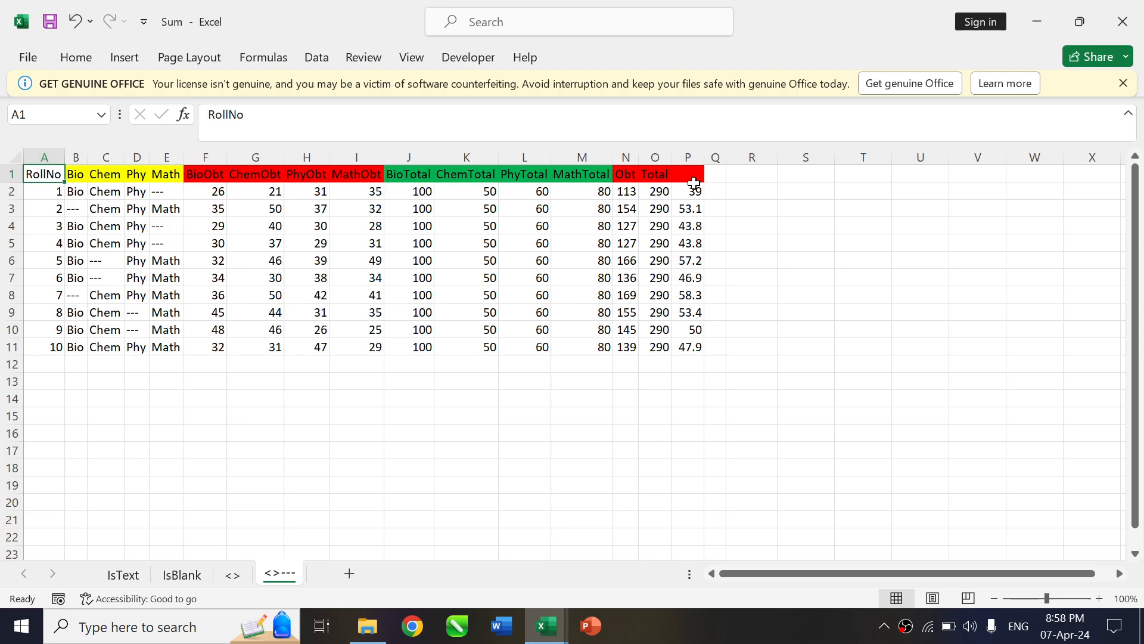
pyautogui.click(743, 192)
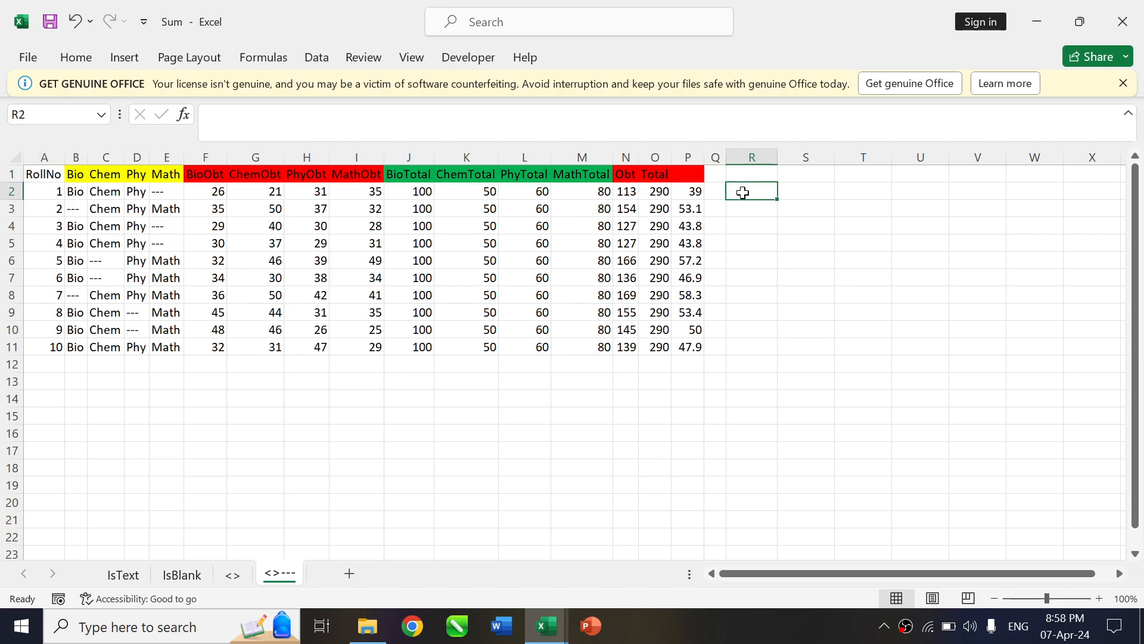
# Try the formula =ISTEXT(B2:E2) in R2 to test row 2's subject cells for text
pyautogui.write('=istex')
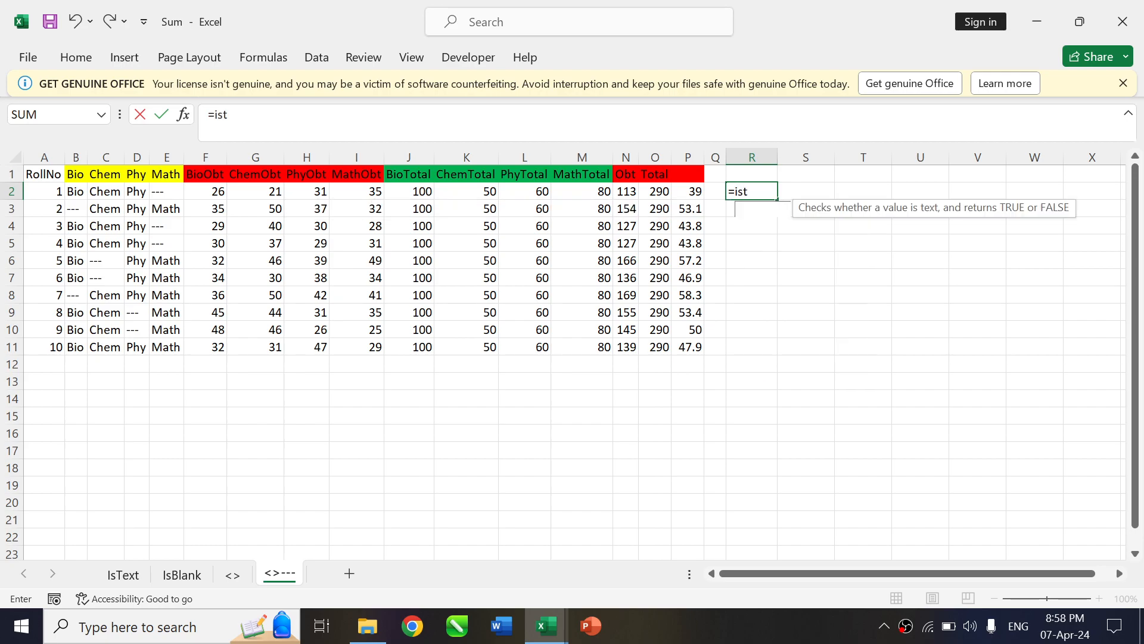
pyautogui.press('Tab')
pyautogui.press('Left')
pyautogui.press('Left')
pyautogui.press('Left')
pyautogui.press('Left')
pyautogui.press('Left')
pyautogui.press('Left')
pyautogui.press('Left')
pyautogui.press('Left')
pyautogui.press('Left')
pyautogui.press('Left')
pyautogui.press('Left')
pyautogui.press('Left')
pyautogui.press('Left')
pyautogui.press('Left')
pyautogui.press('Left')
pyautogui.press('Left')
pyautogui.press('Left')
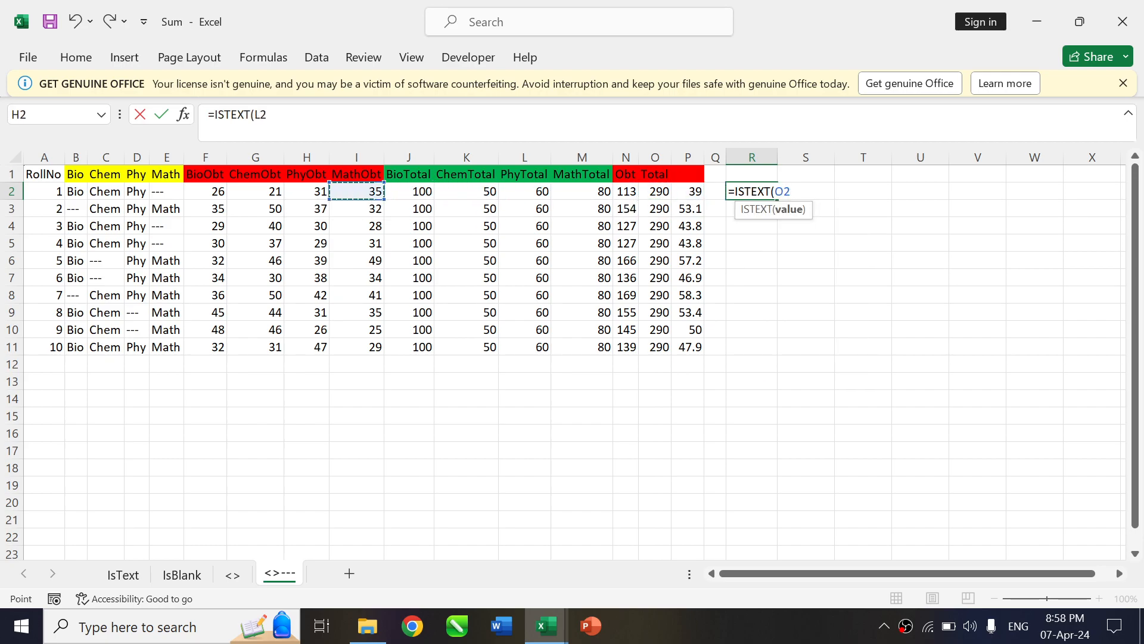
pyautogui.press('Right')
pyautogui.hotkey('shift', 'Right')
pyautogui.hotkey('shift', 'Right')
pyautogui.hotkey('shift', 'Right')
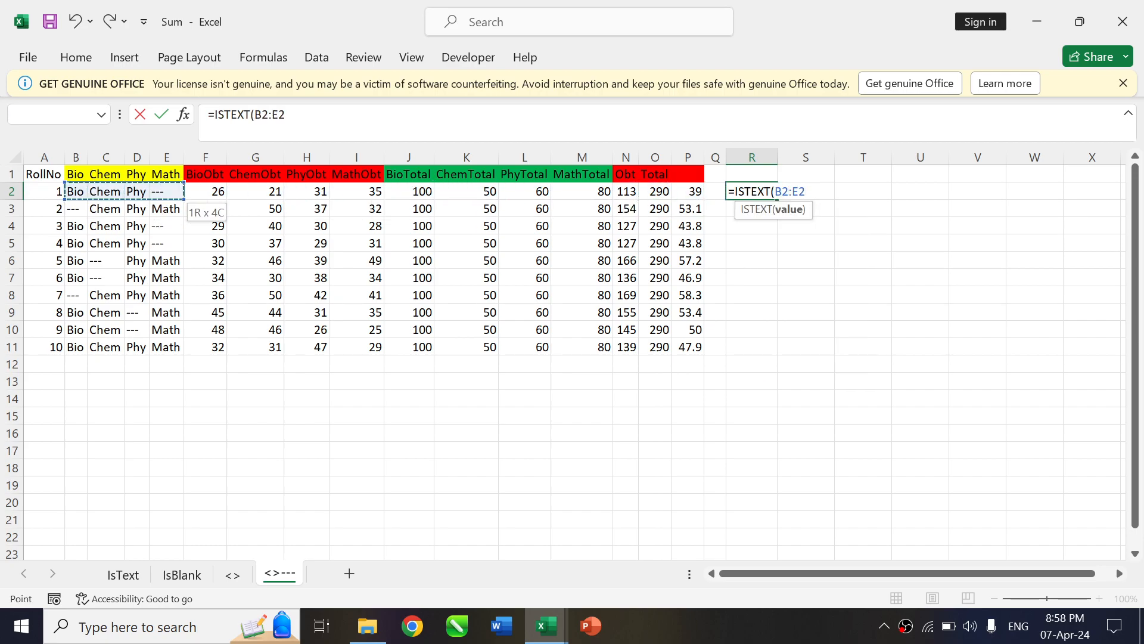
pyautogui.press('Return')
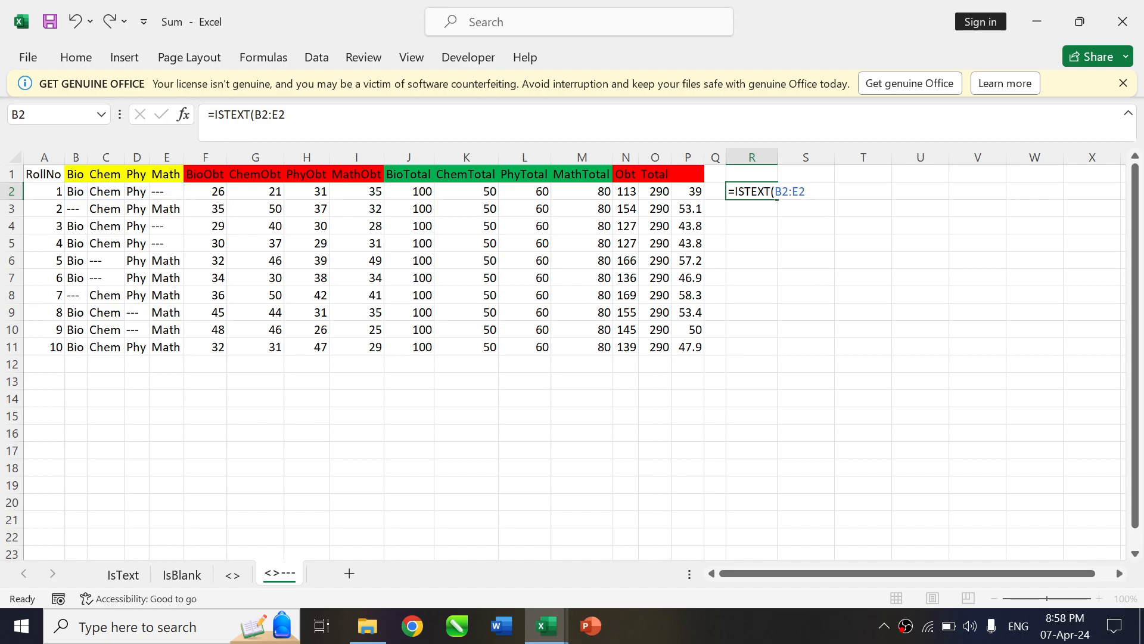
pyautogui.click(743, 193)
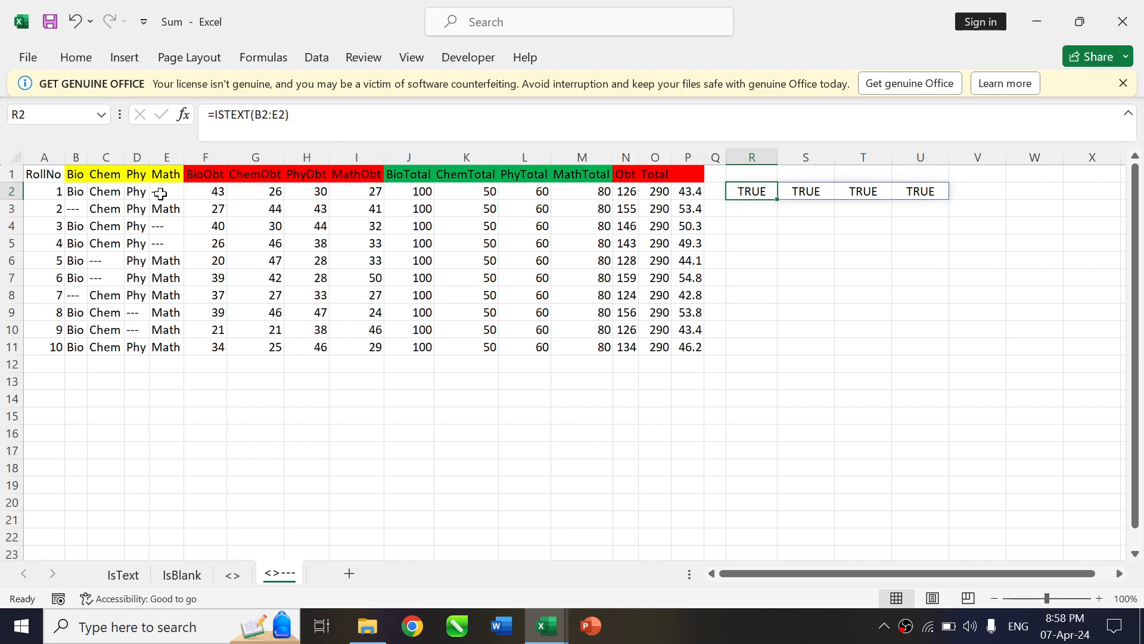
# Check the dashed Math entry and the other row 2 cells against the ISTEXT results
pyautogui.click(160, 194)
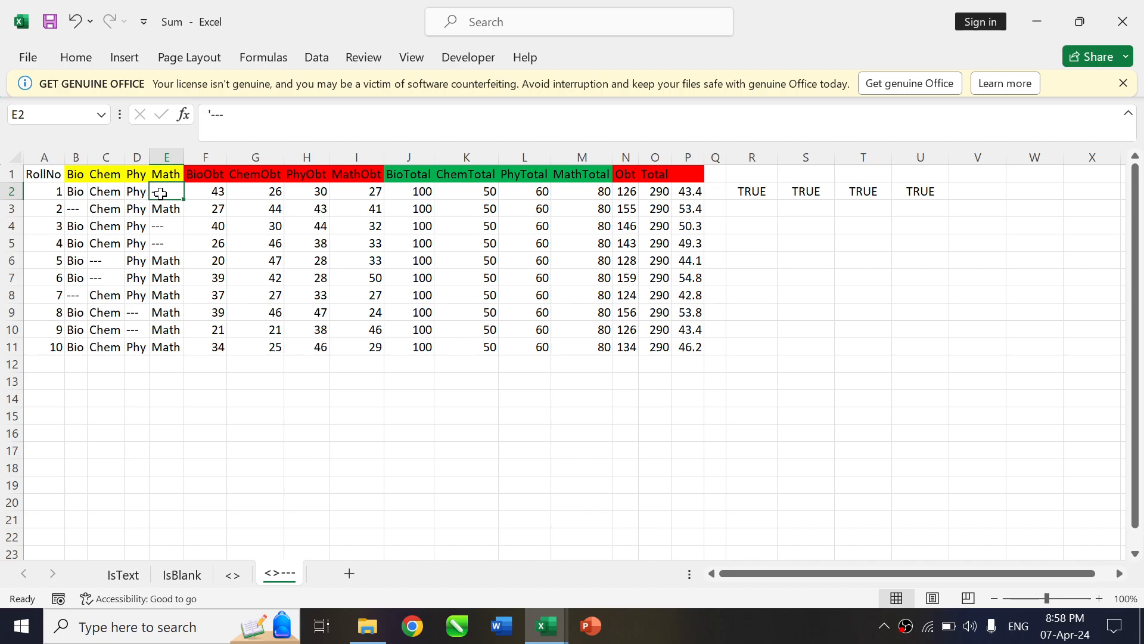
pyautogui.press('Left')
pyautogui.press('Left')
pyautogui.press('Left')
pyautogui.press('Right')
pyautogui.press('Right')
pyautogui.press('Right')
pyautogui.press('Right')
pyautogui.press('Right')
pyautogui.press('Right')
pyautogui.press('Right')
pyautogui.press('Right')
pyautogui.press('Right')
pyautogui.press('Right')
pyautogui.press('Right')
pyautogui.press('Right')
pyautogui.press('Right')
pyautogui.press('Right')
pyautogui.press('Right')
pyautogui.press('Right')
pyautogui.press('Right')
pyautogui.press('Right')
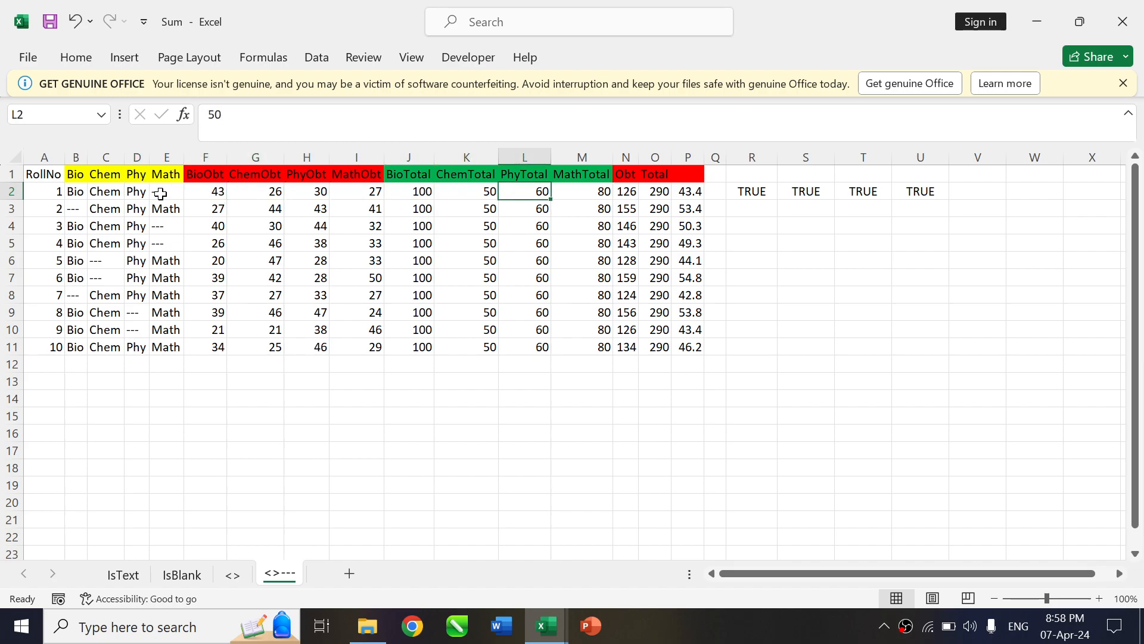
pyautogui.press('Left')
pyautogui.press('Left')
pyautogui.write('if')
pyautogui.press('Tab')
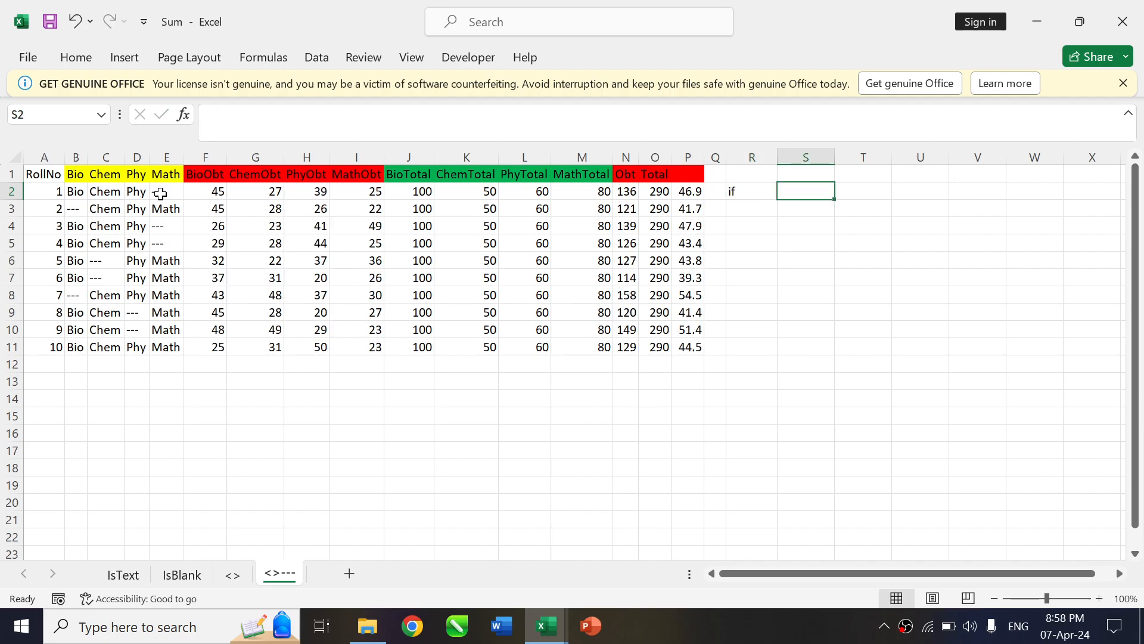
pyautogui.press('Left')
# Enter =IF(B2:E2<>"---",1,0) in R2 and fill the formula down to R11
pyautogui.write('=IF(')
pyautogui.press('Left')
pyautogui.press('Left')
pyautogui.press('Left')
pyautogui.press('Left')
pyautogui.press('Left')
pyautogui.press('Left')
pyautogui.press('Left')
pyautogui.press('Left')
pyautogui.press('Left')
pyautogui.press('Left')
pyautogui.press('Left')
pyautogui.press('Left')
pyautogui.press('Left')
pyautogui.press('Left')
pyautogui.press('Left')
pyautogui.press('Left')
pyautogui.press('Left')
pyautogui.press('Right')
pyautogui.hotkey('shift', 'Right')
pyautogui.hotkey('shift', 'Right')
pyautogui.hotkey('shift', 'Right')
pyautogui.write('<>')
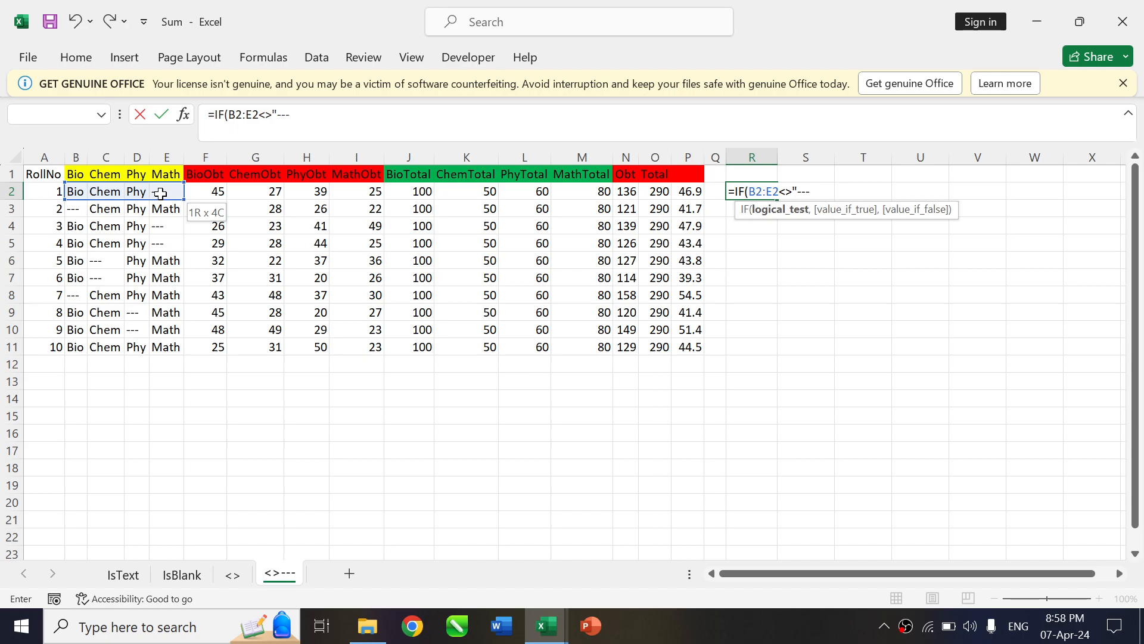
pyautogui.write('"---",')
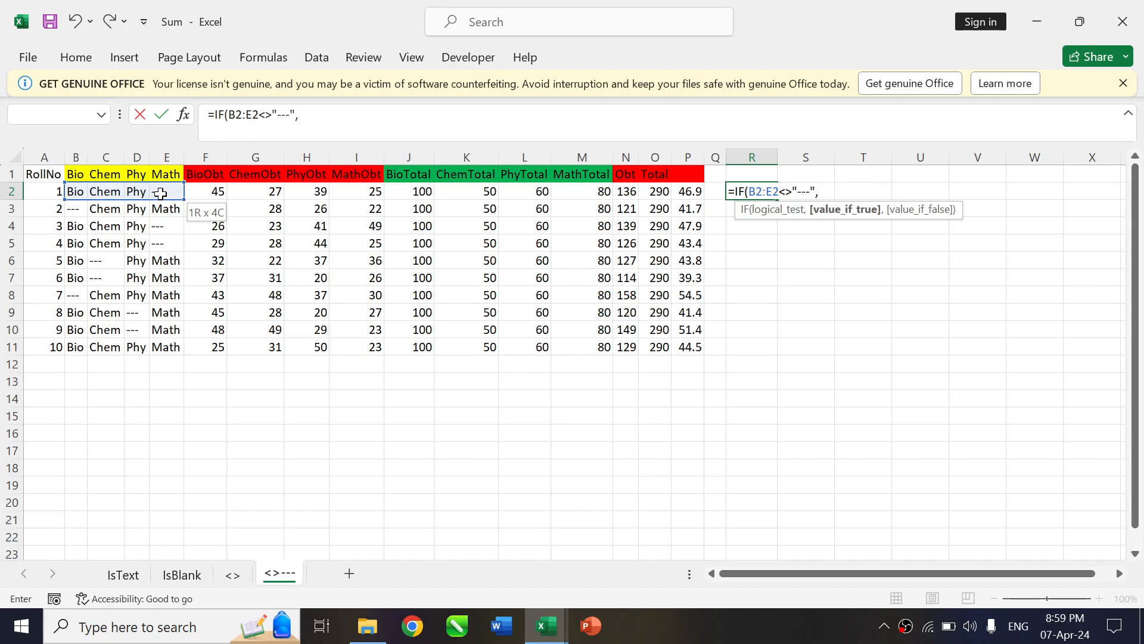
pyautogui.write('1,0')
pyautogui.press('Return')
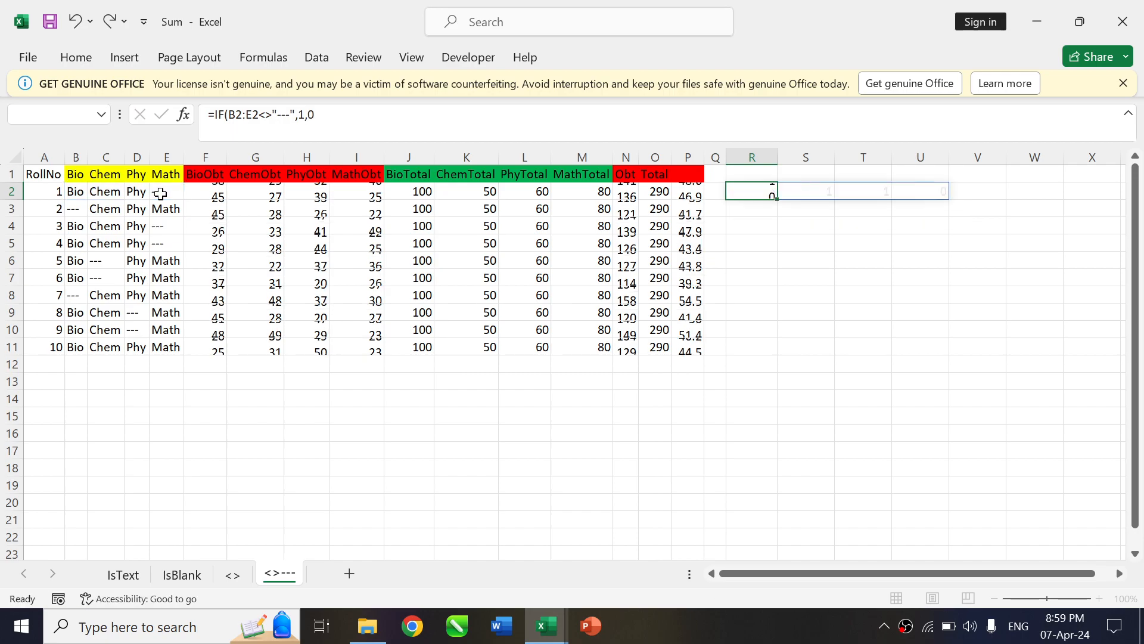
pyautogui.press('Up')
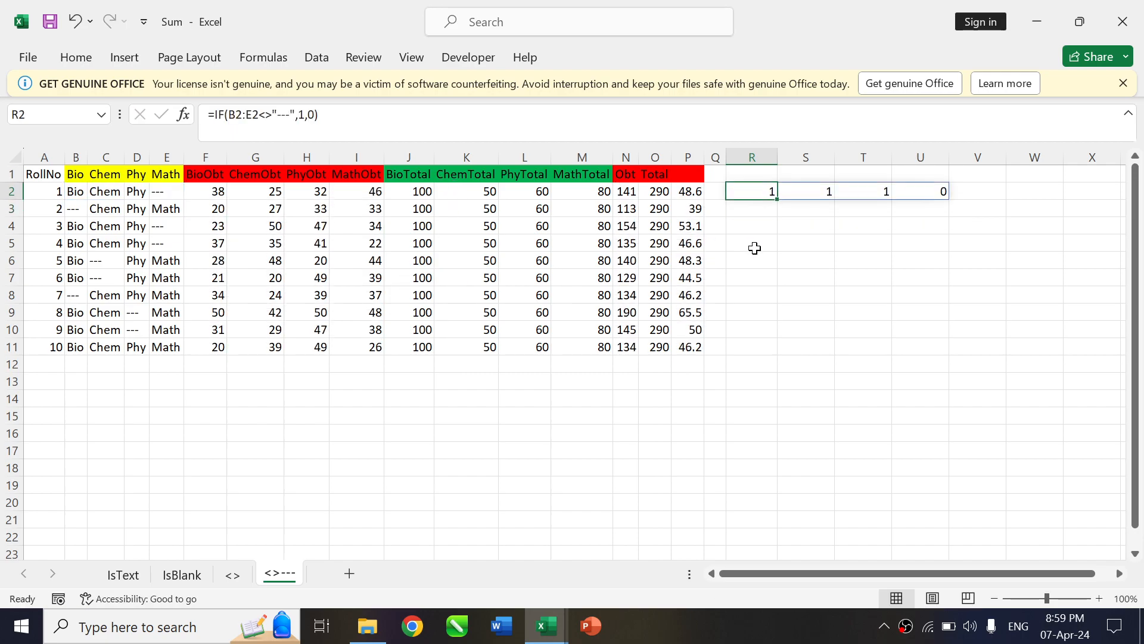
pyautogui.moveTo(776, 200); pyautogui.dragTo(774, 356)
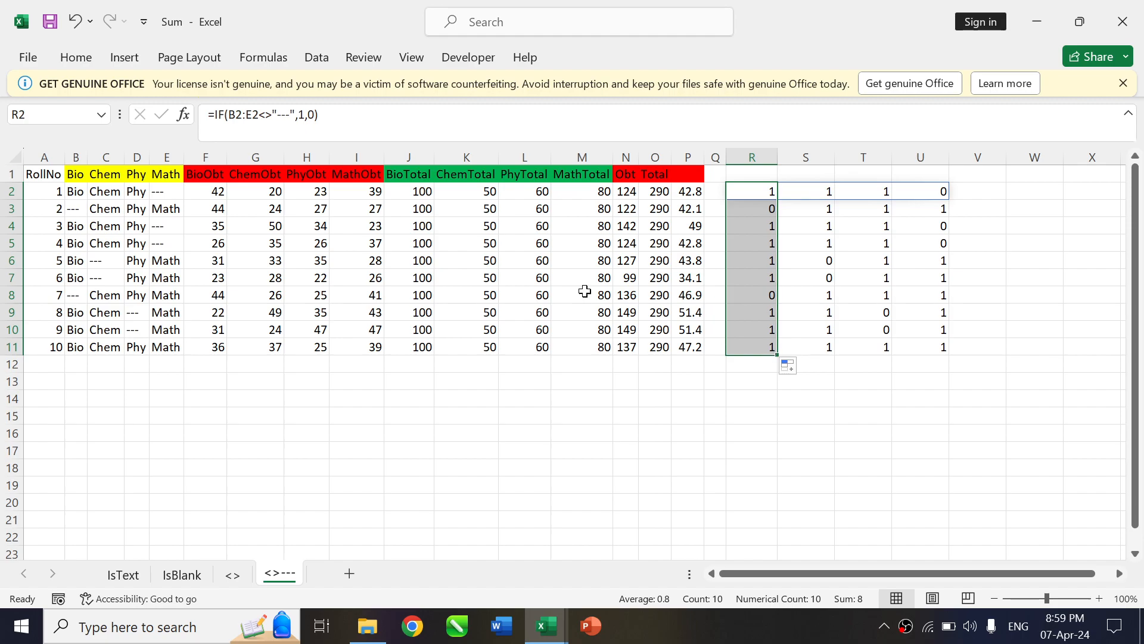
# Multiply the R2 formula by the obtained marks F2:I2, making it =IF(B2:E2<>"---",1,0)*F2:I2
pyautogui.click(320, 114)
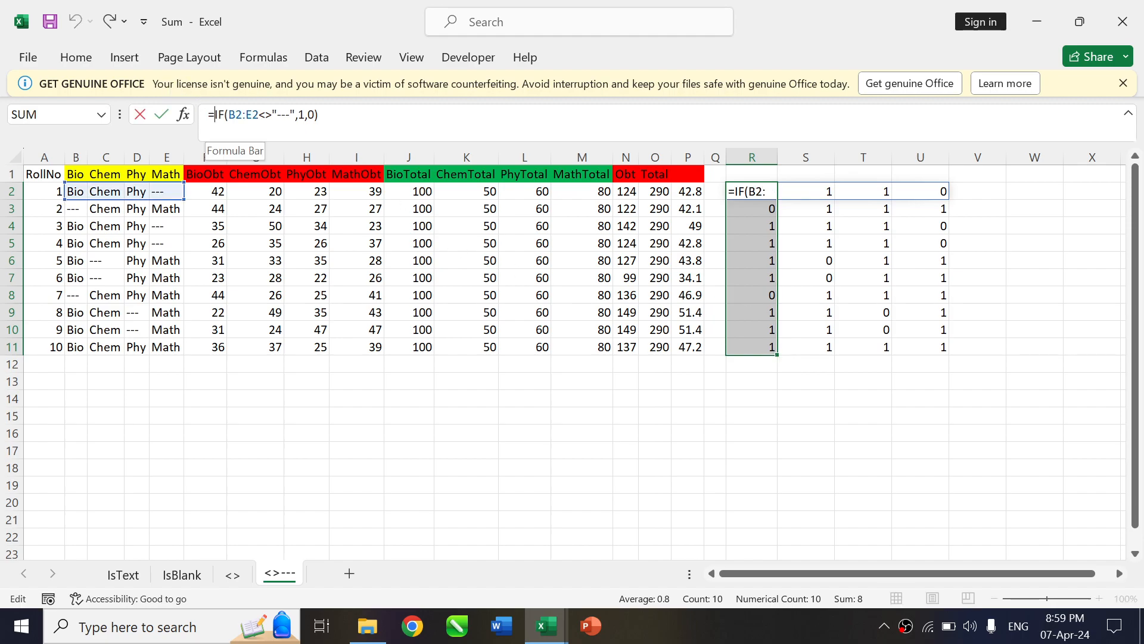
pyautogui.write('*')
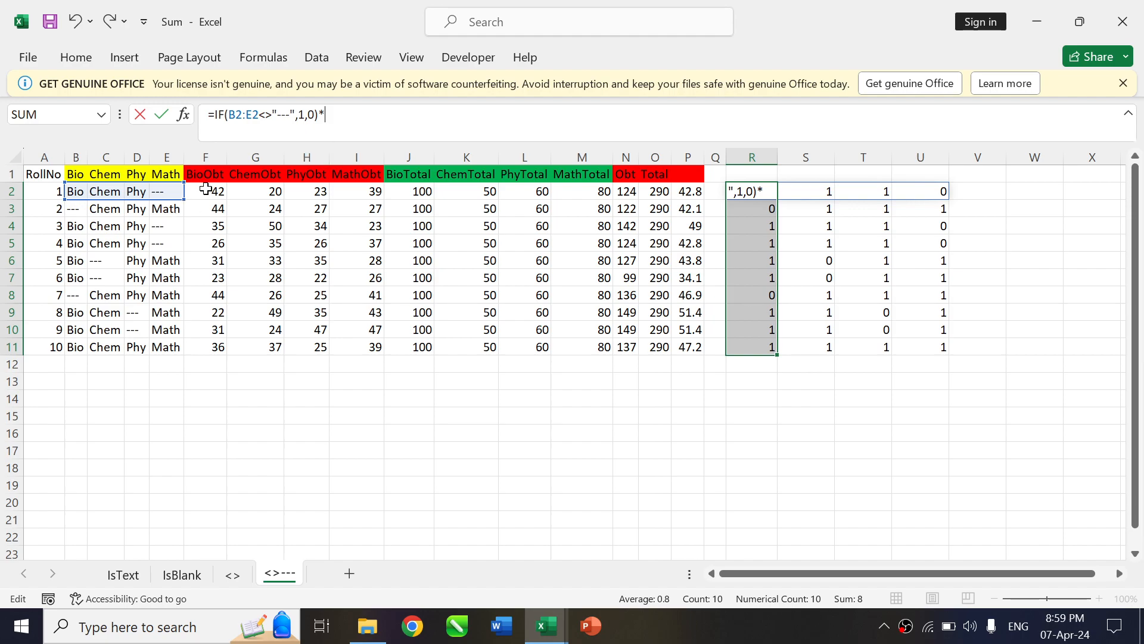
pyautogui.moveTo(204, 189); pyautogui.dragTo(344, 195)
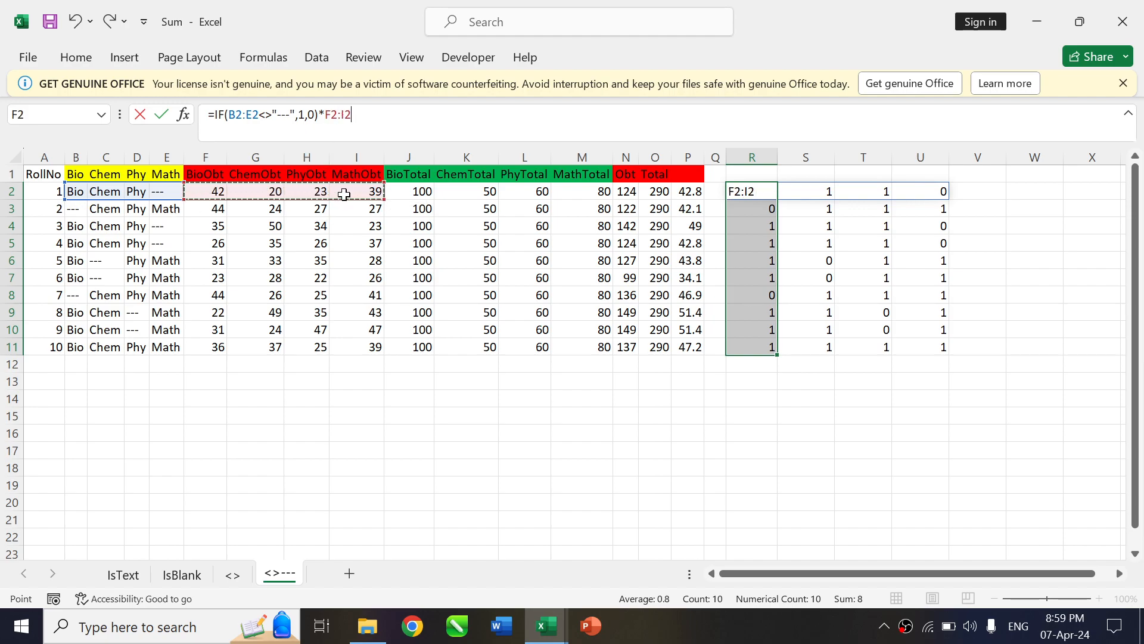
pyautogui.hotkey('ctrl', 'Return')
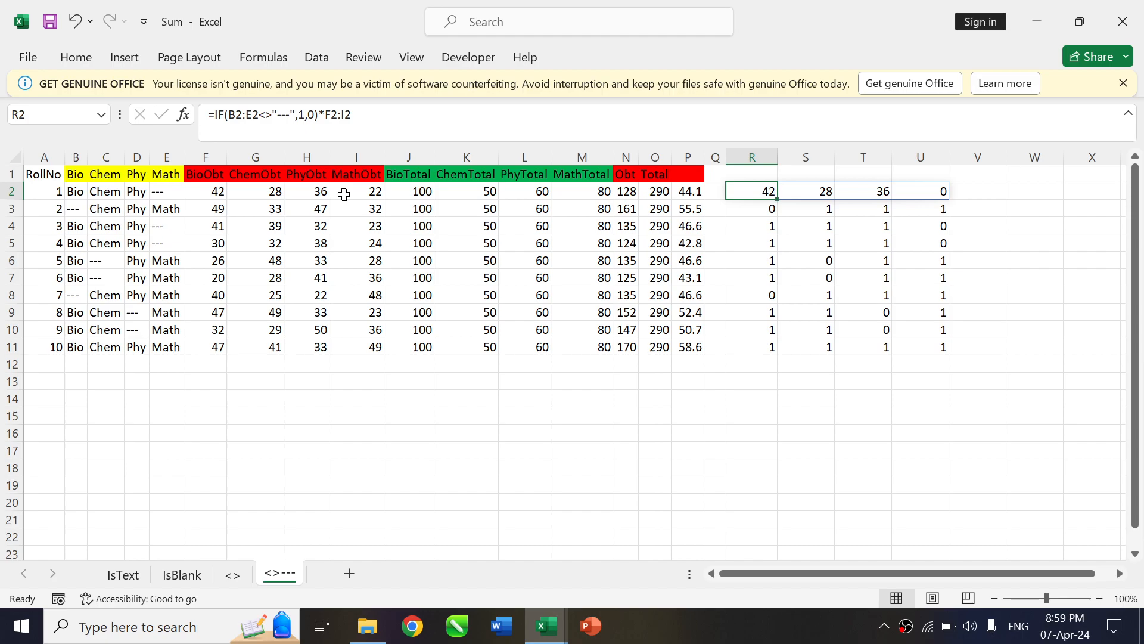
# Wrap the R2 formula in SUM as =SUM(IF(B2:E2<>"---",1,0)*F2:I2) and fill it down to R11
pyautogui.click(215, 119)
pyautogui.write('SUM(')
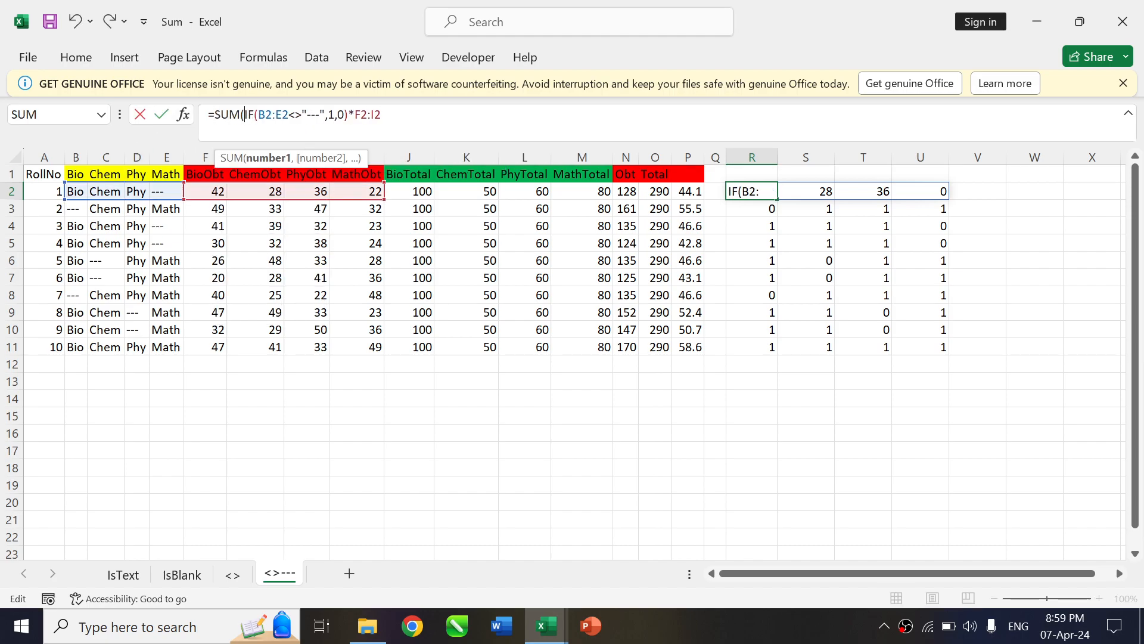
pyautogui.press('End')
pyautogui.hotkey('ctrl', 'Return')
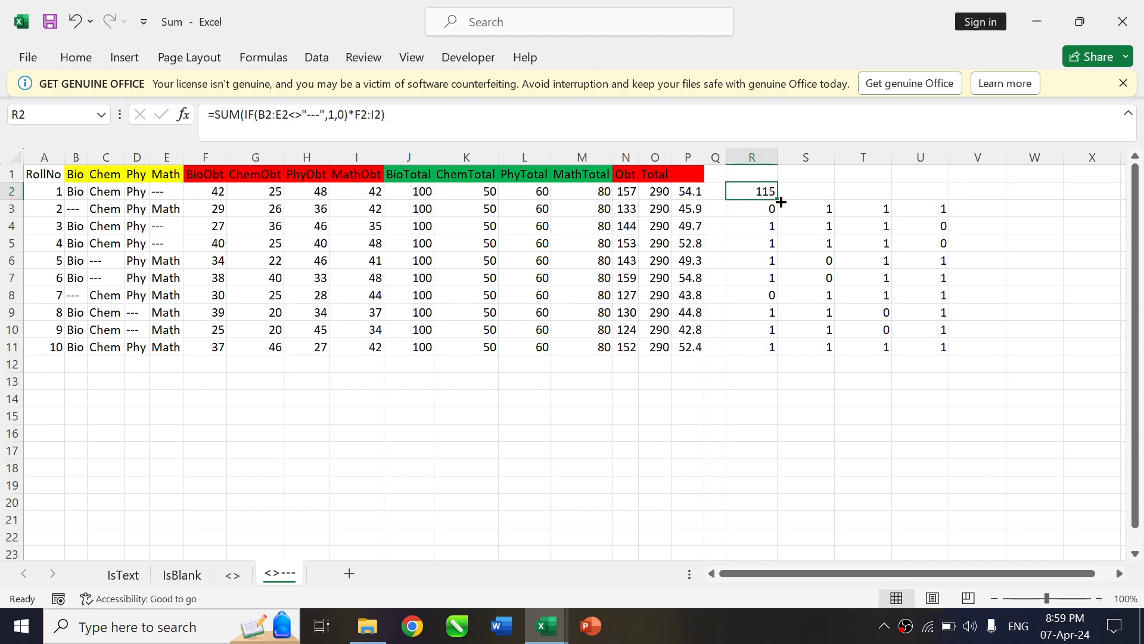
pyautogui.hotkey('ctrl', 'shift', 'Down')
pyautogui.hotkey('ctrl', 'd')
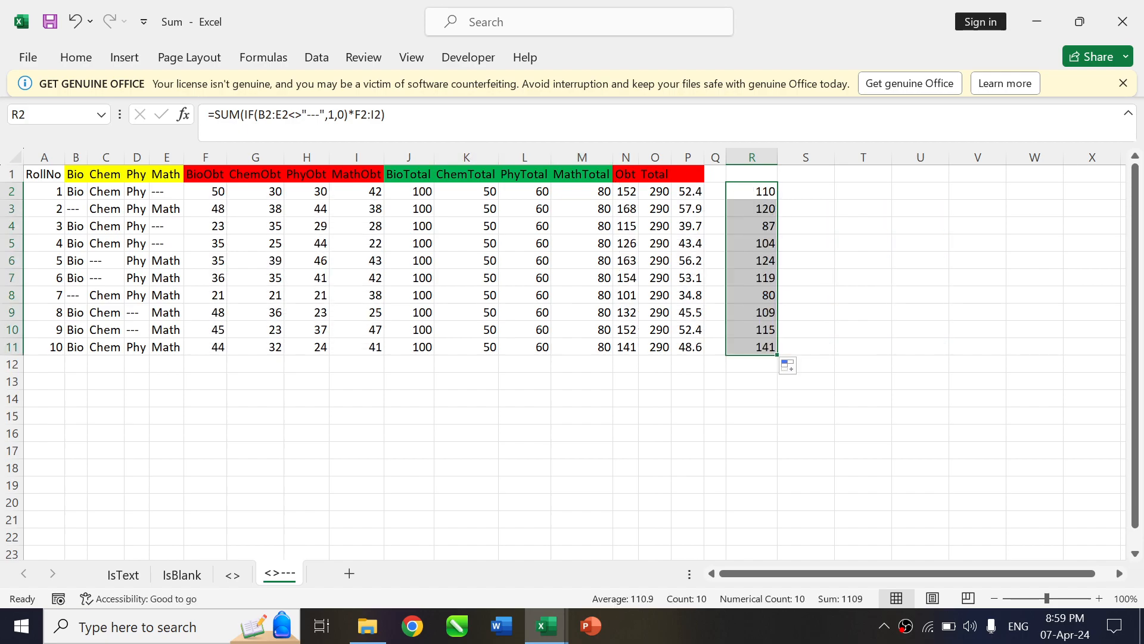
# Copy the R2 formula text into S2 and change its marks range to the subject totals: =SUM(IF(B2:E2<>"---",1,0)*J2:M2)
pyautogui.click(453, 130)
pyautogui.moveTo(386, 115); pyautogui.dragTo(197, 119)
pyautogui.hotkey('ctrl', 'c')
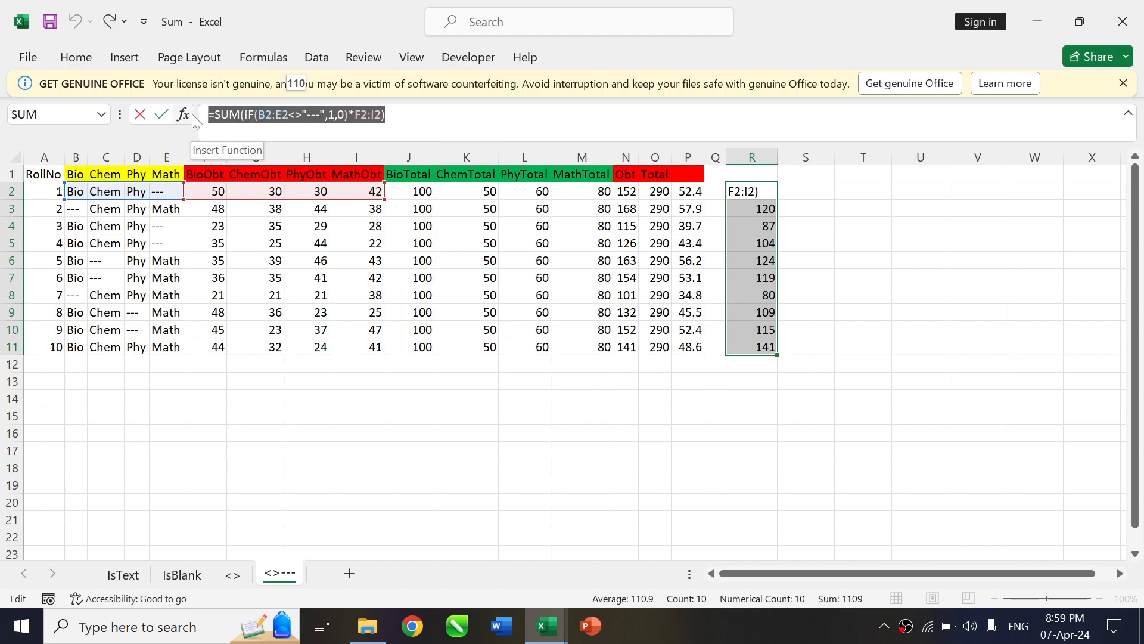
pyautogui.hotkey('ctrl', 'Return')
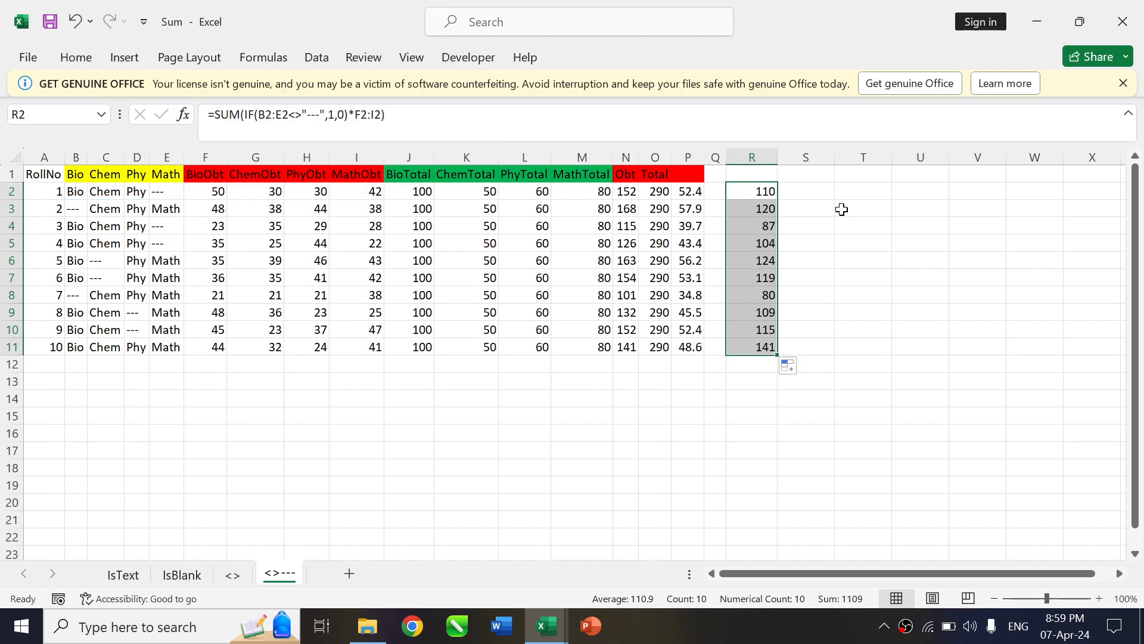
pyautogui.click(829, 189)
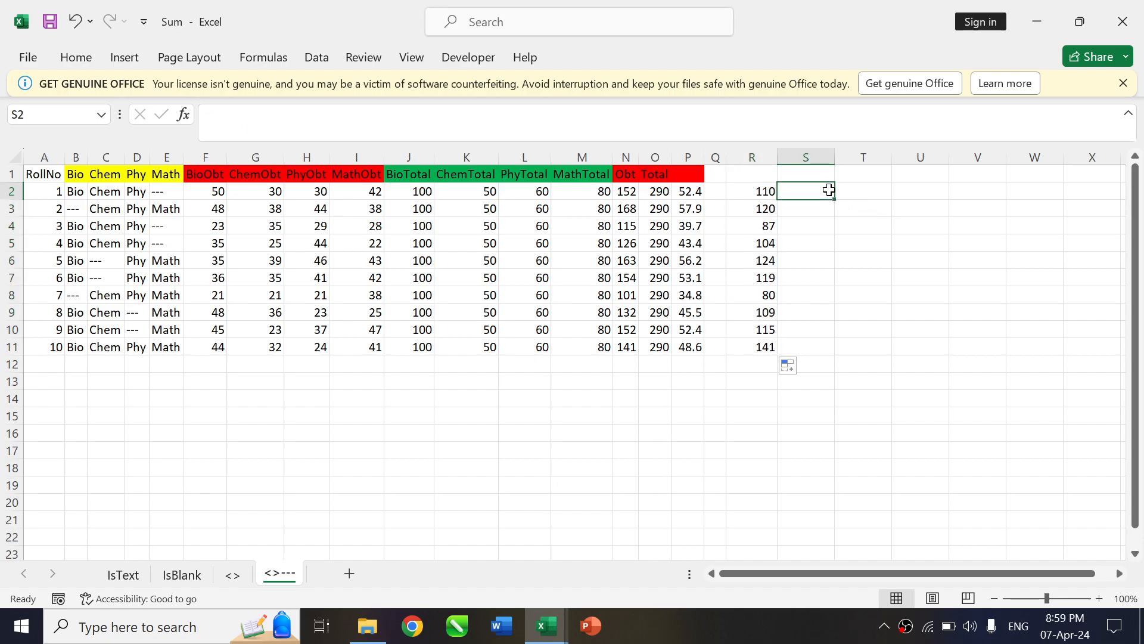
pyautogui.press('F2')
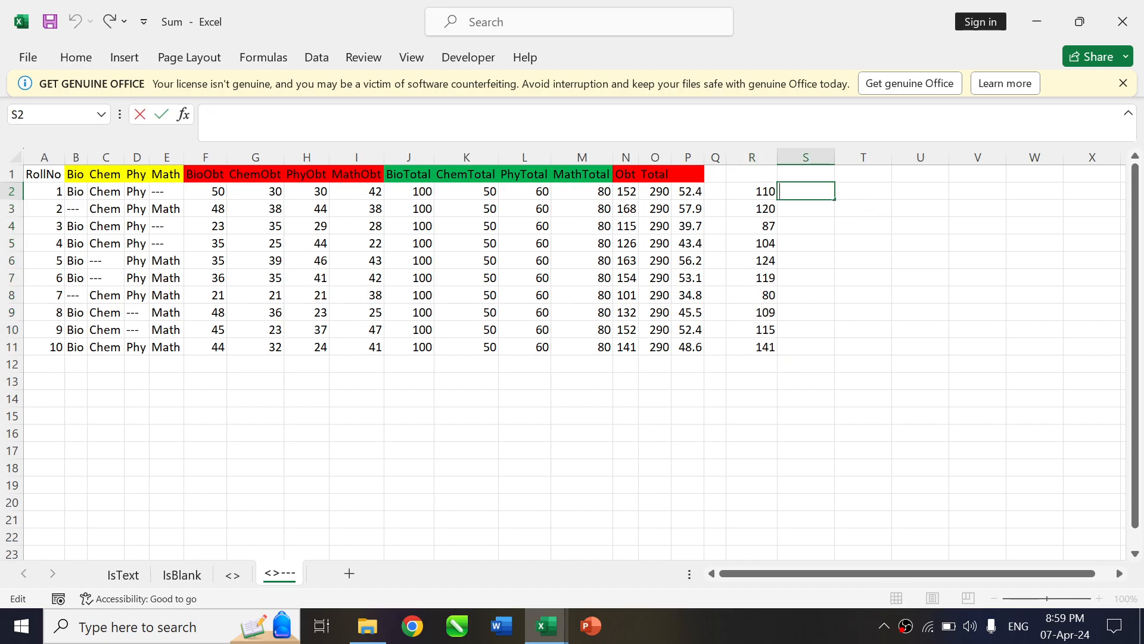
pyautogui.hotkey('ctrl', 'v')
pyautogui.moveTo(276, 200); pyautogui.dragTo(448, 190)
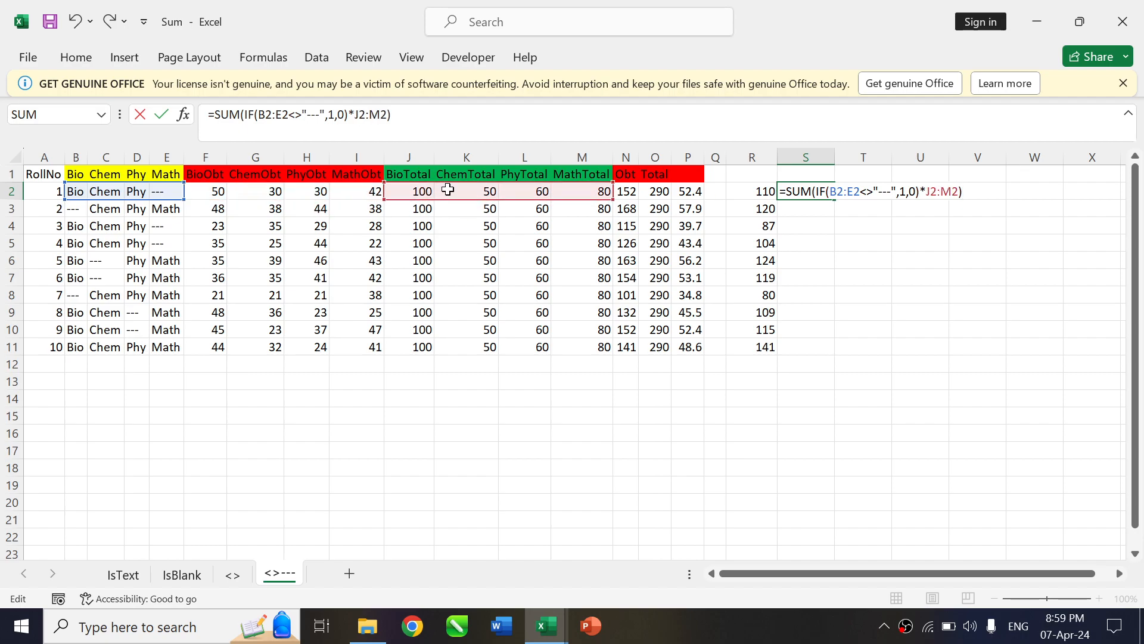
pyautogui.press('Return')
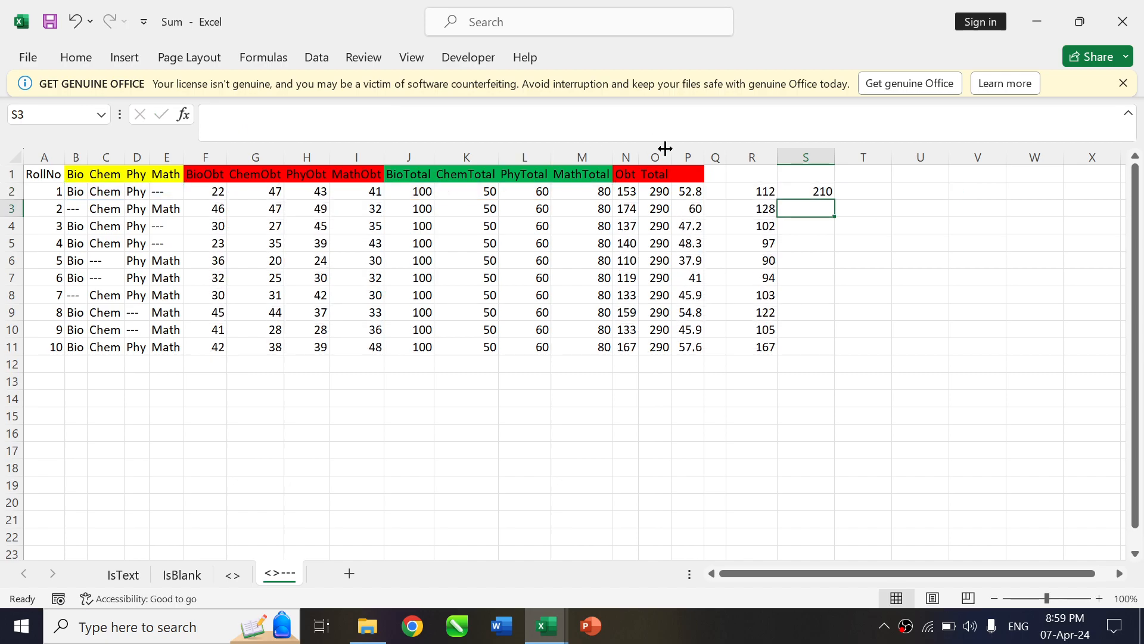
# Fill the S2 total-marks formula down to S11 and select cell R2
pyautogui.click(796, 190)
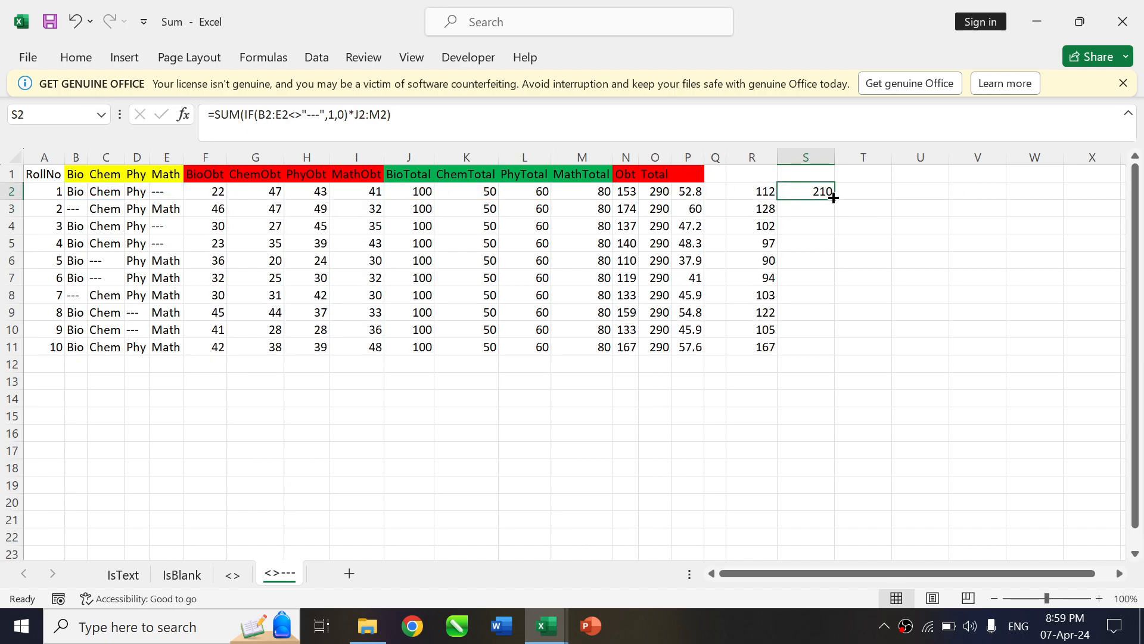
pyautogui.doubleClick(833, 197)
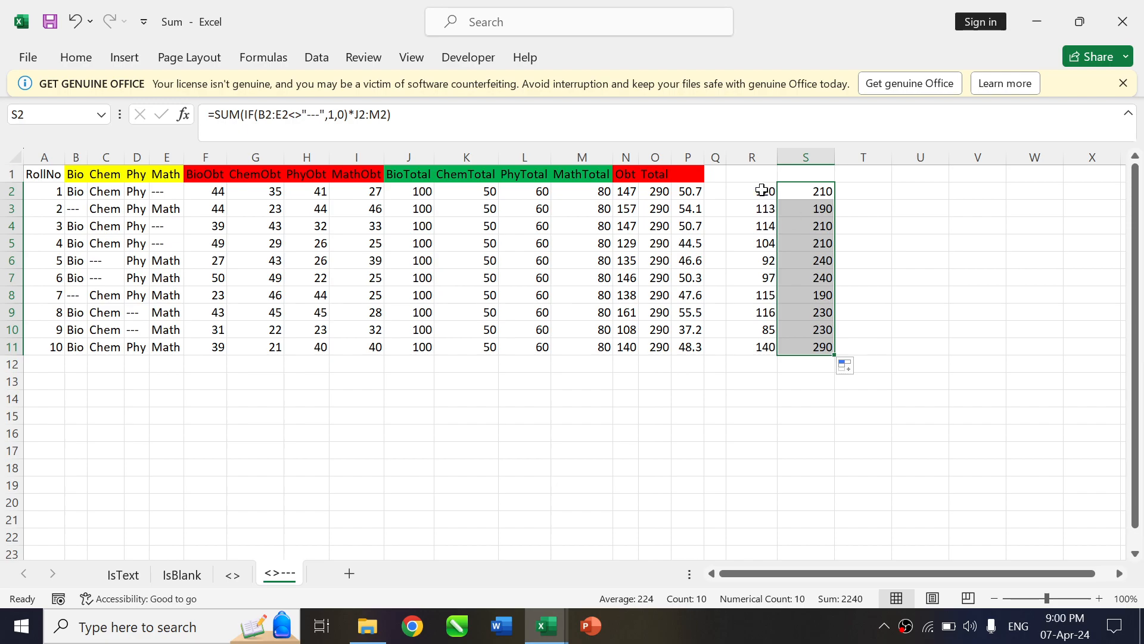
pyautogui.click(762, 190)
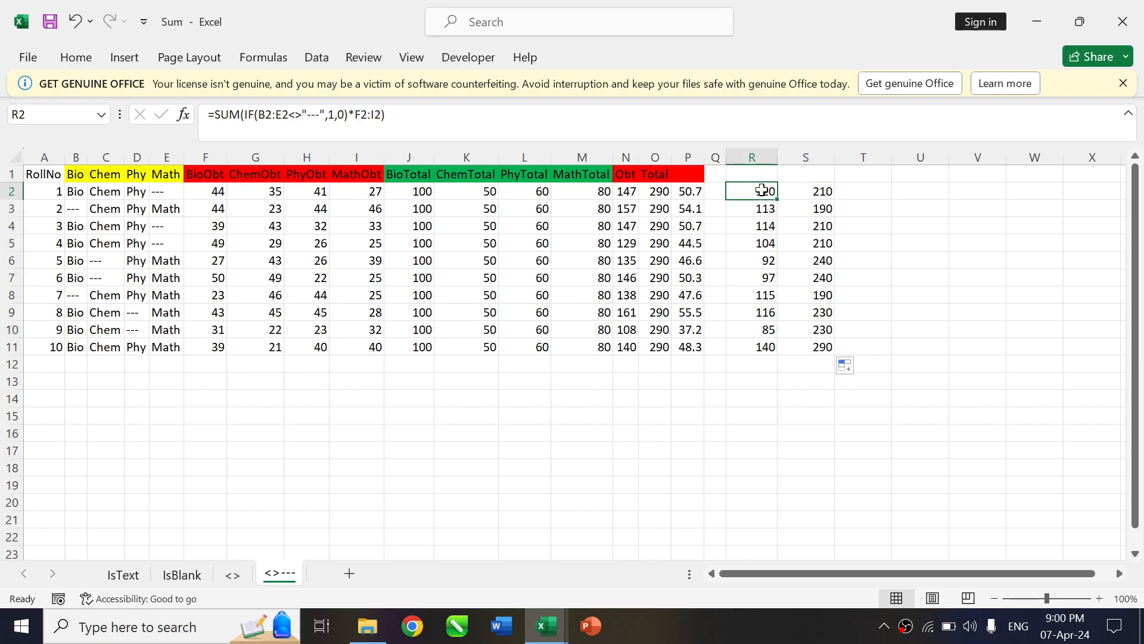